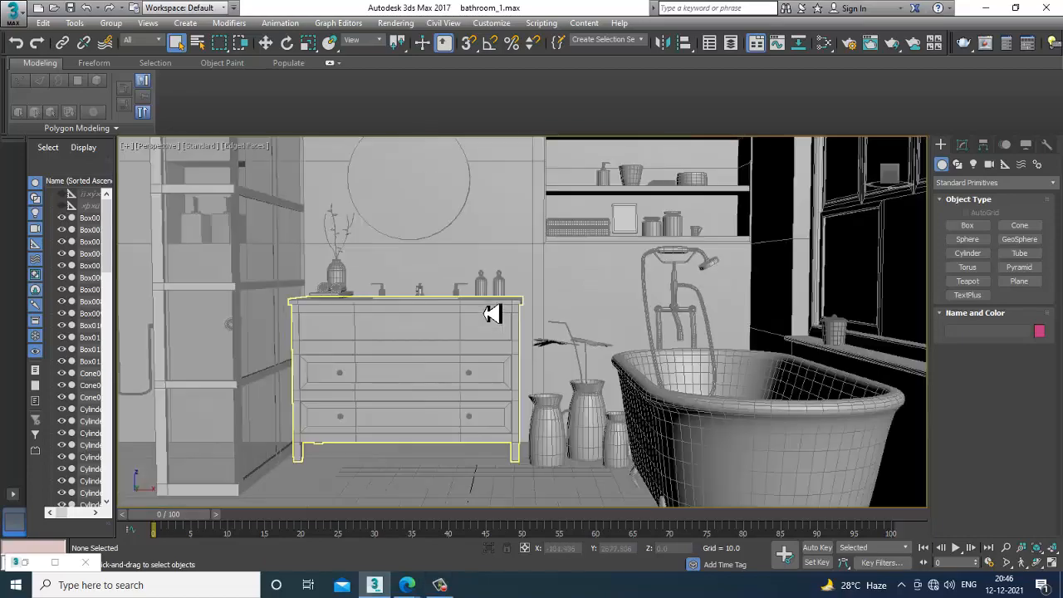
# Place the reference photo window beside the viewport, enlarged on the bathtub and the objects on the windowsill.
pyautogui.scroll(-5, 549, 334)
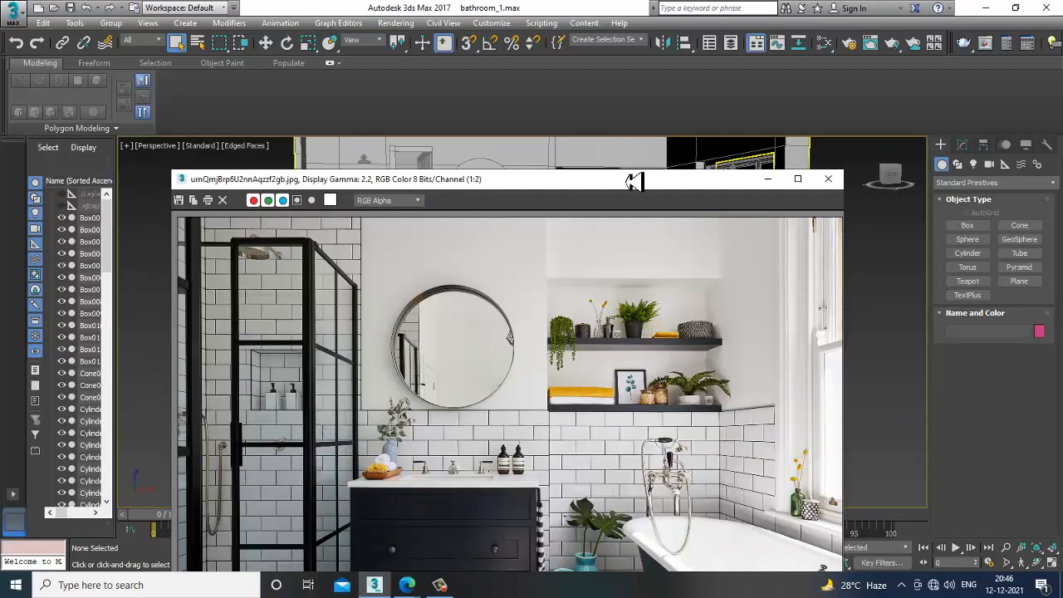
pyautogui.moveTo(656, 191); pyautogui.dragTo(337, 52)
pyautogui.scroll(1, 292, 284)
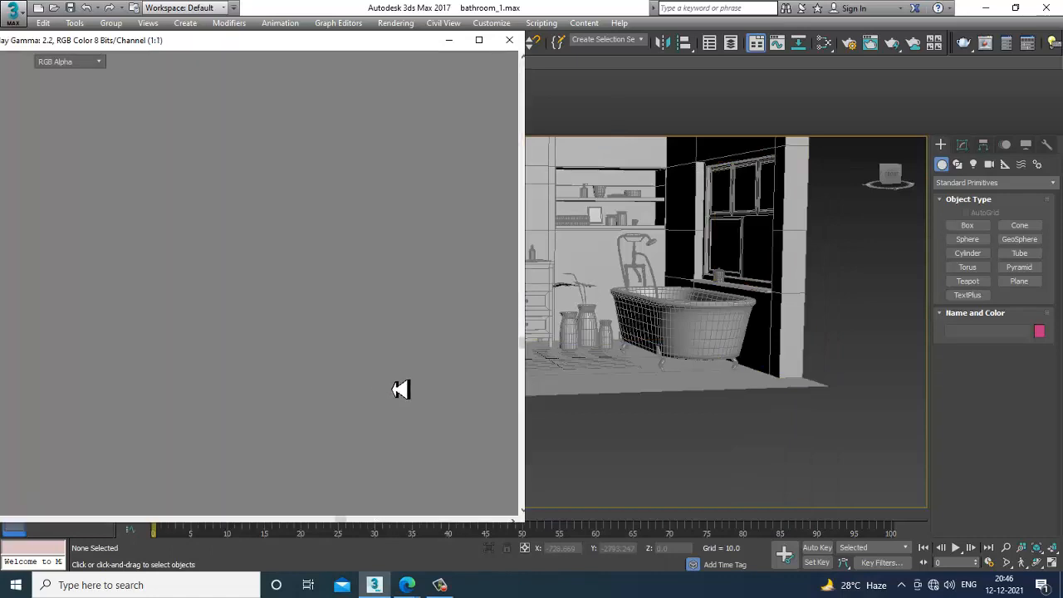
pyautogui.moveTo(360, 375); pyautogui.dragTo(203, 325, button='middle')
pyautogui.scroll(10, 764, 283)
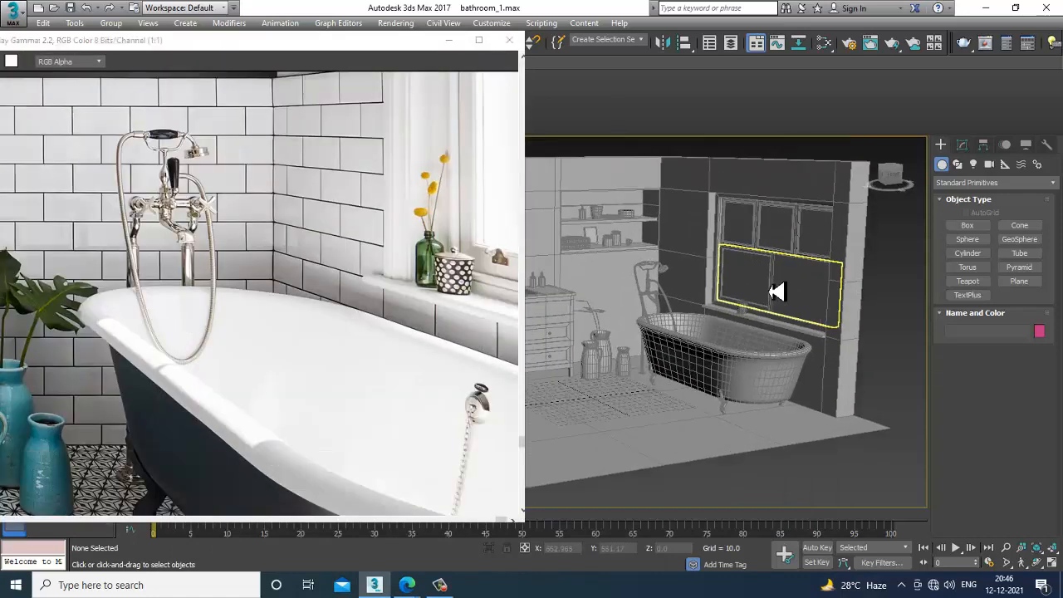
pyautogui.scroll(-10, 757, 329)
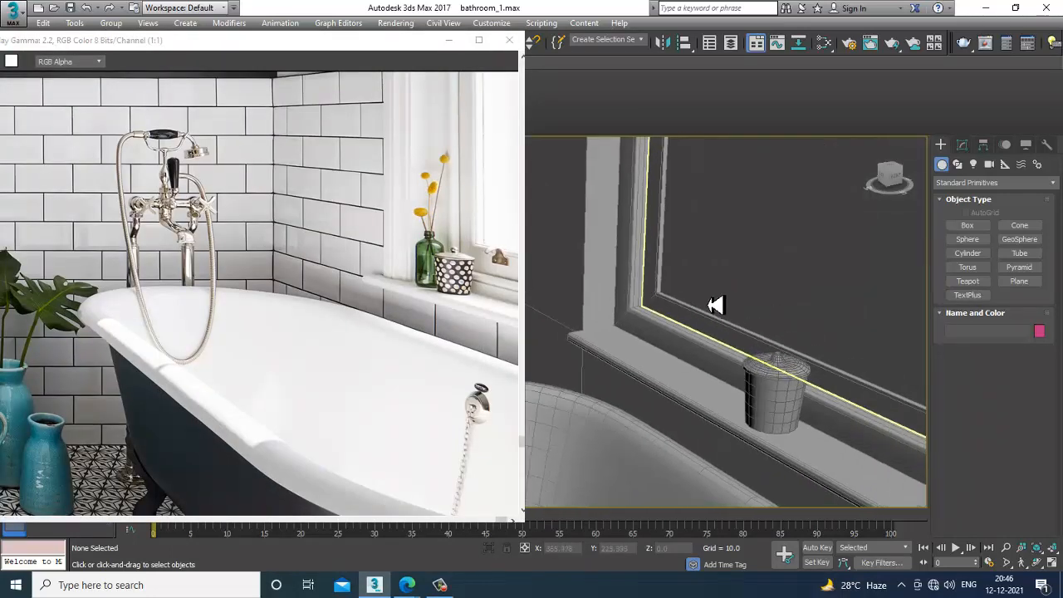
pyautogui.scroll(6, 773, 346)
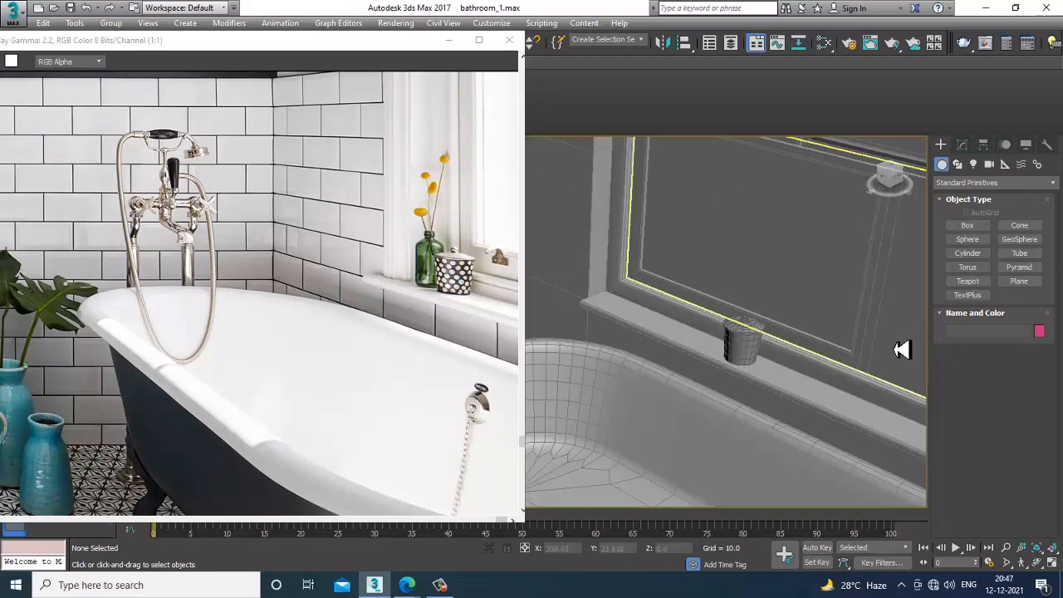
pyautogui.scroll(3, 849, 314)
pyautogui.click(967, 252)
pyautogui.scroll(5, 723, 382)
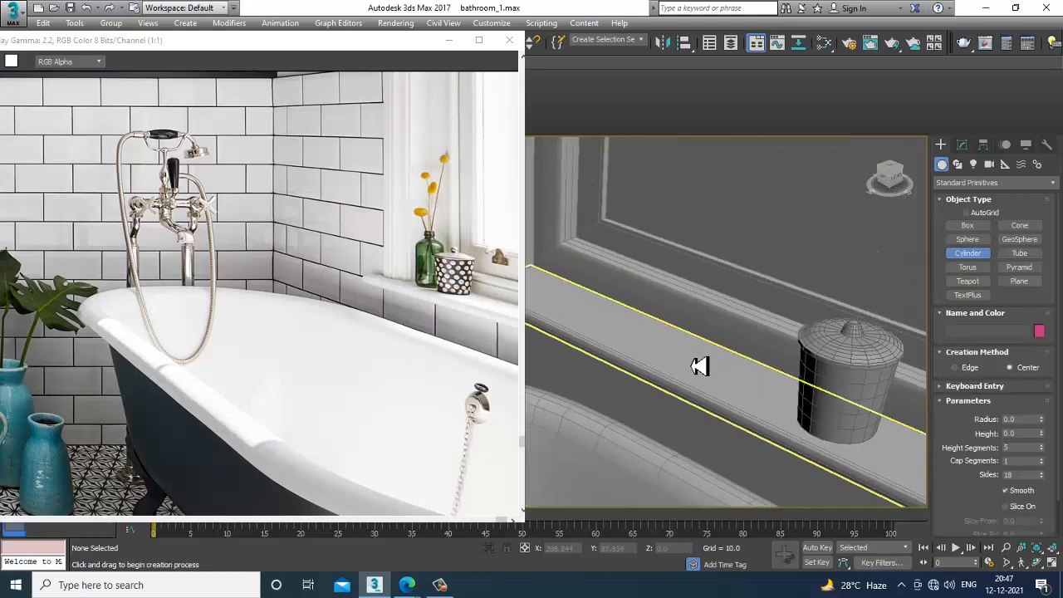
pyautogui.click(967, 213)
pyautogui.moveTo(674, 354); pyautogui.dragTo(681, 363)
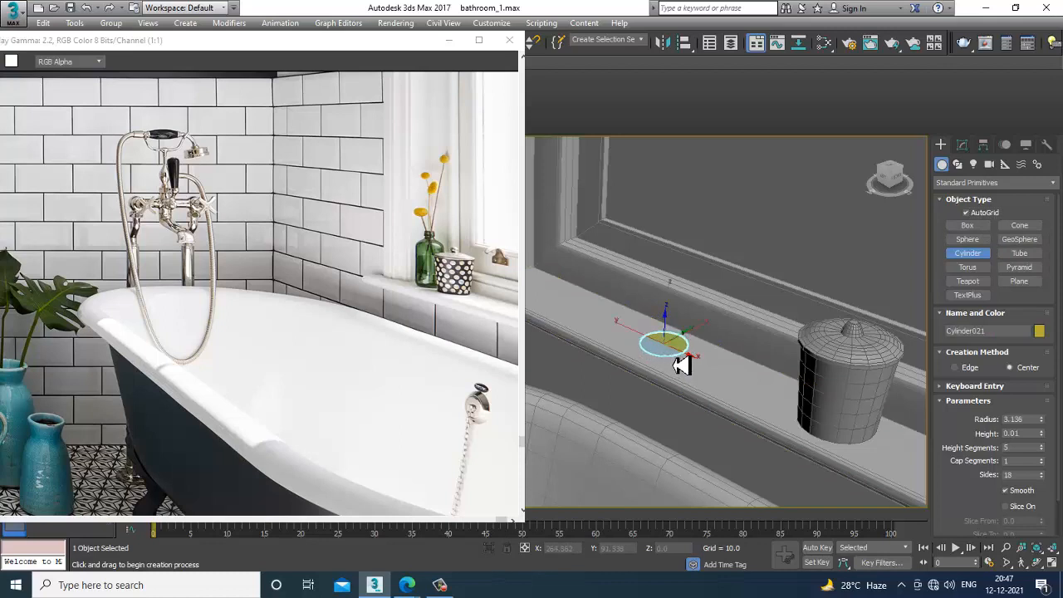
pyautogui.rightClick(687, 252)
pyautogui.rightClick(688, 252)
# Draw the bottle's open half-profile as a line in the Front view, with a short neck, sloped shoulder, straight side and flat base.
pyautogui.hotkey('alt', 'w')
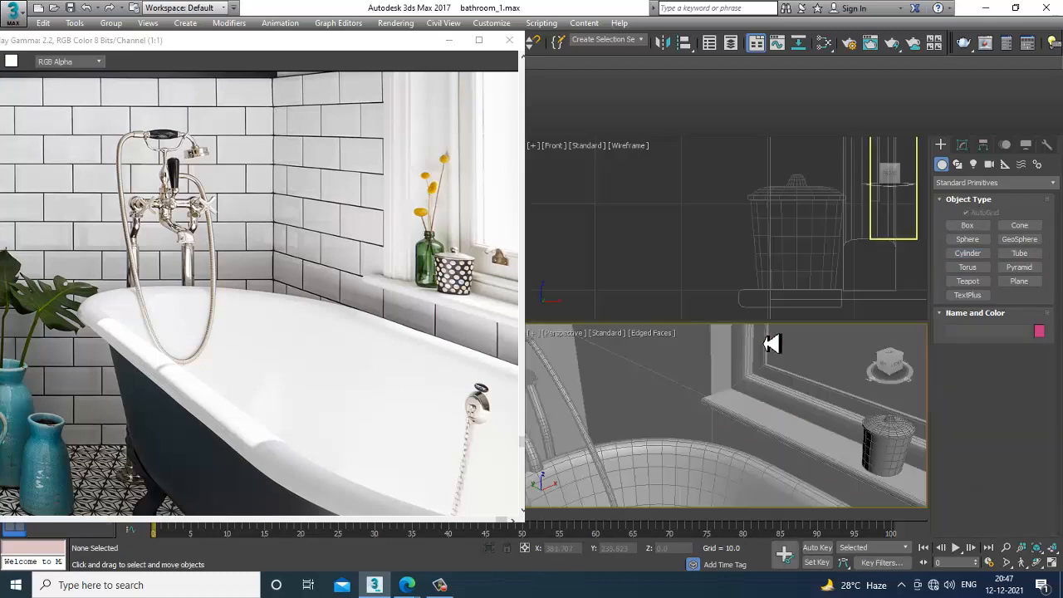
pyautogui.moveTo(769, 251); pyautogui.dragTo(660, 249, button='middle')
pyautogui.hotkey('alt', 'w')
pyautogui.moveTo(639, 299); pyautogui.dragTo(784, 267, button='middle')
pyautogui.moveTo(840, 296); pyautogui.dragTo(782, 297, button='middle')
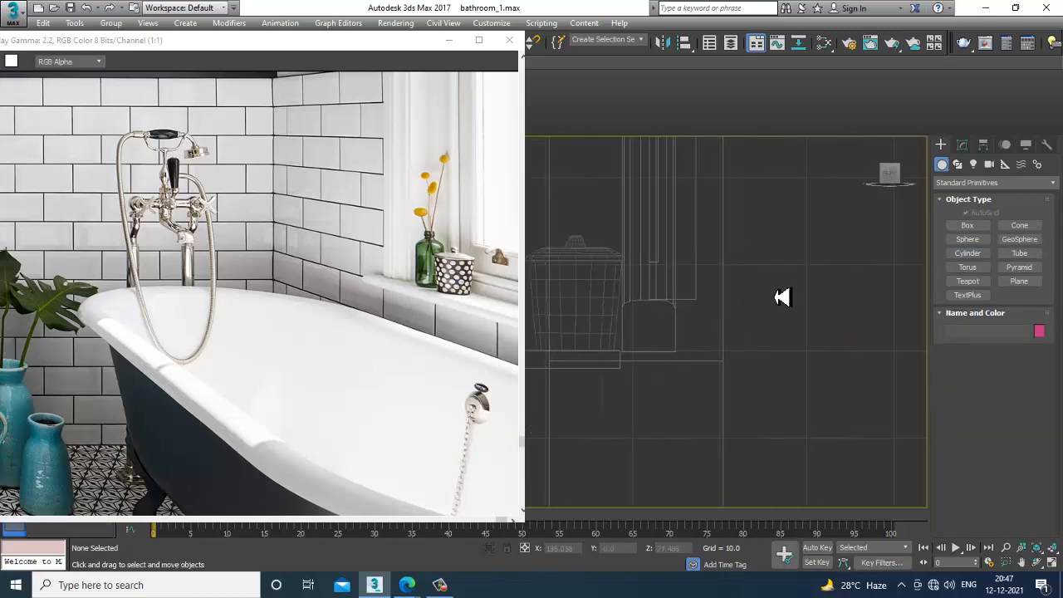
pyautogui.click(958, 164)
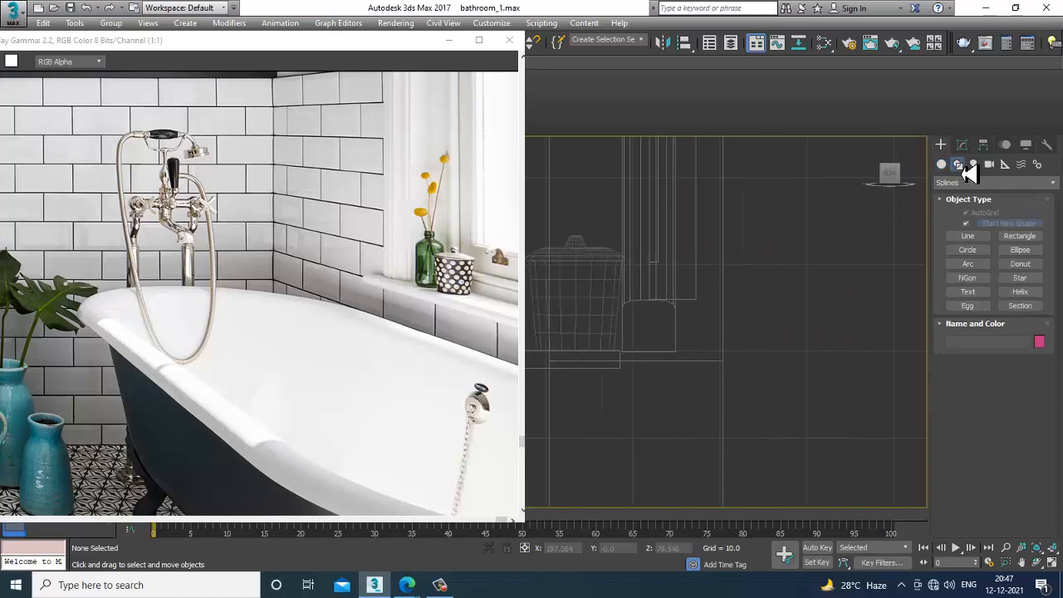
pyautogui.click(966, 236)
pyautogui.scroll(2, 797, 289)
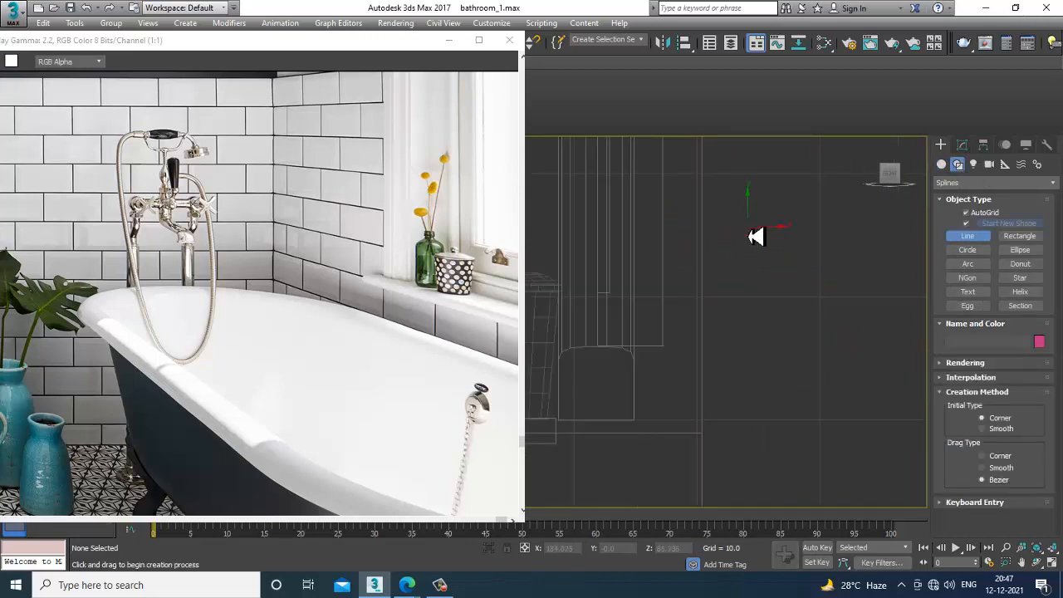
pyautogui.click(738, 246)
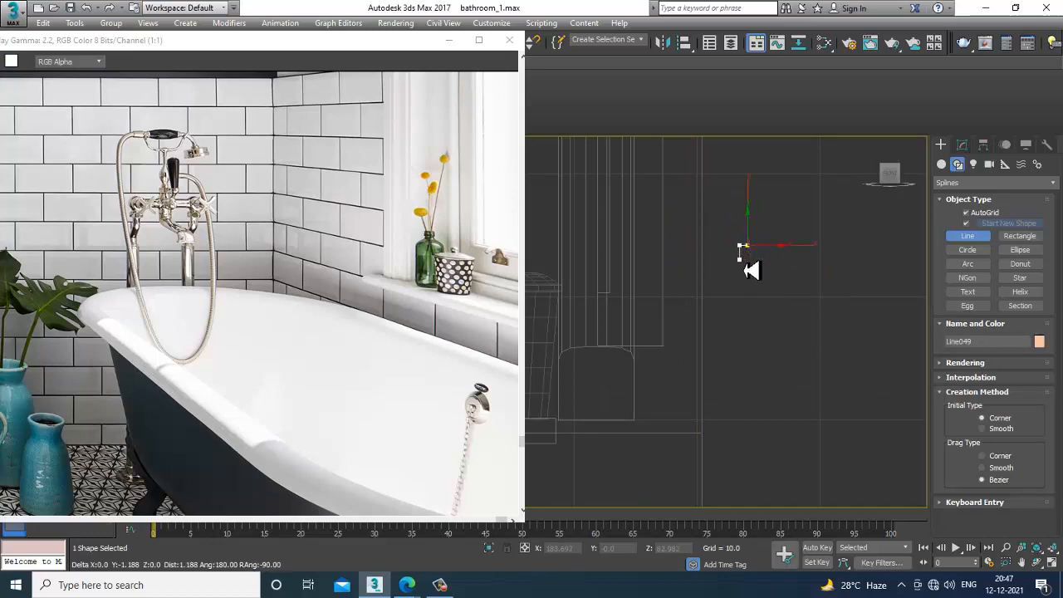
pyautogui.click(739, 259)
pyautogui.click(718, 275)
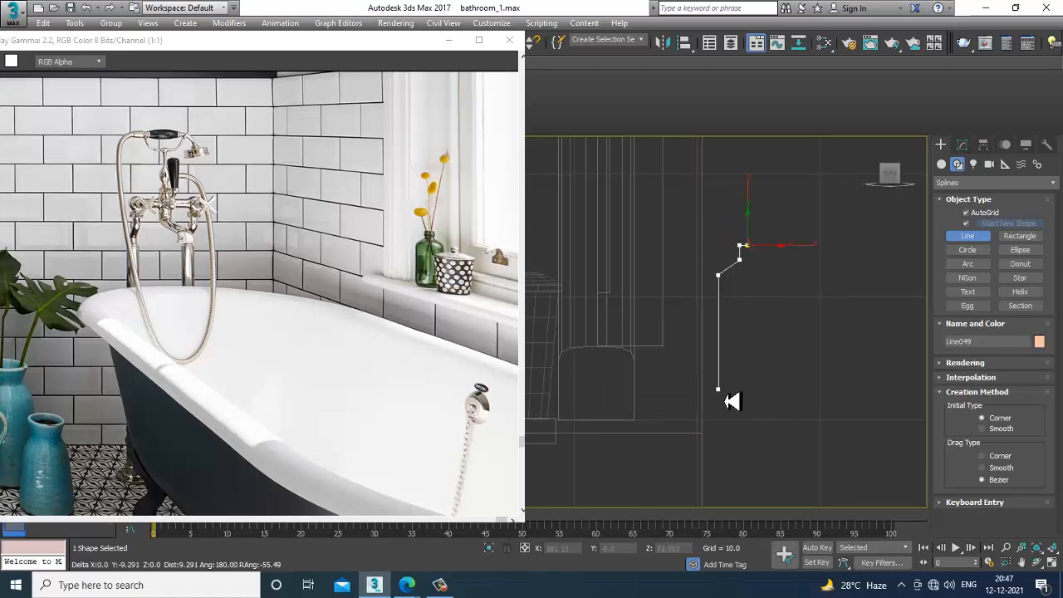
pyautogui.click(718, 409)
pyautogui.click(765, 410)
pyautogui.rightClick(765, 409)
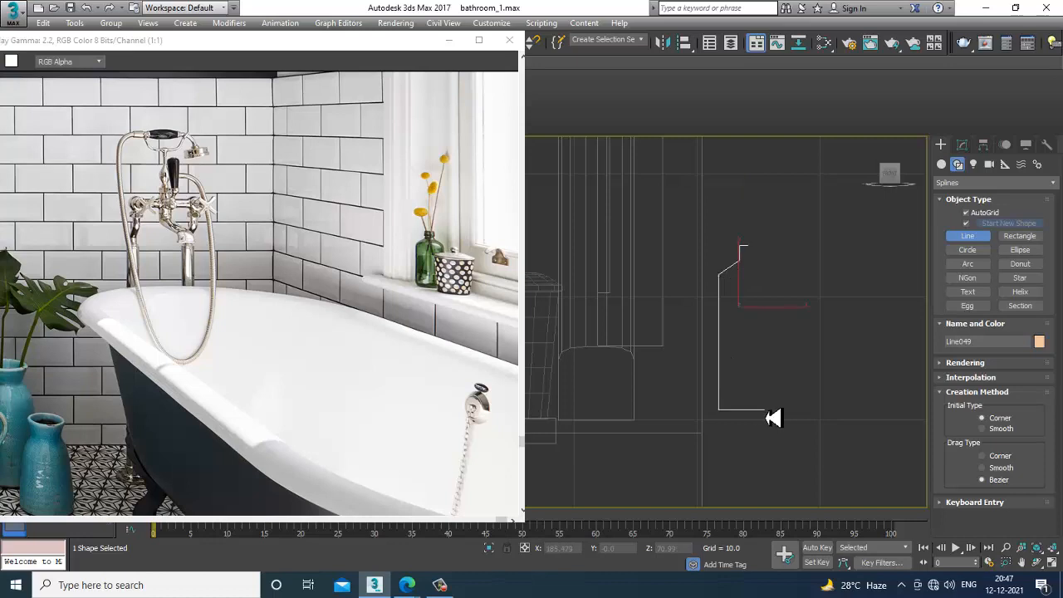
pyautogui.rightClick(766, 409)
# Fillet the shoulder and base corner vertices of the bottle profile by about 0.5.
pyautogui.moveTo(784, 357); pyautogui.dragTo(805, 316, button='middle')
pyautogui.press('1')
pyautogui.click(738, 370)
pyautogui.moveTo(745, 300); pyautogui.dragTo(758, 337, button='middle')
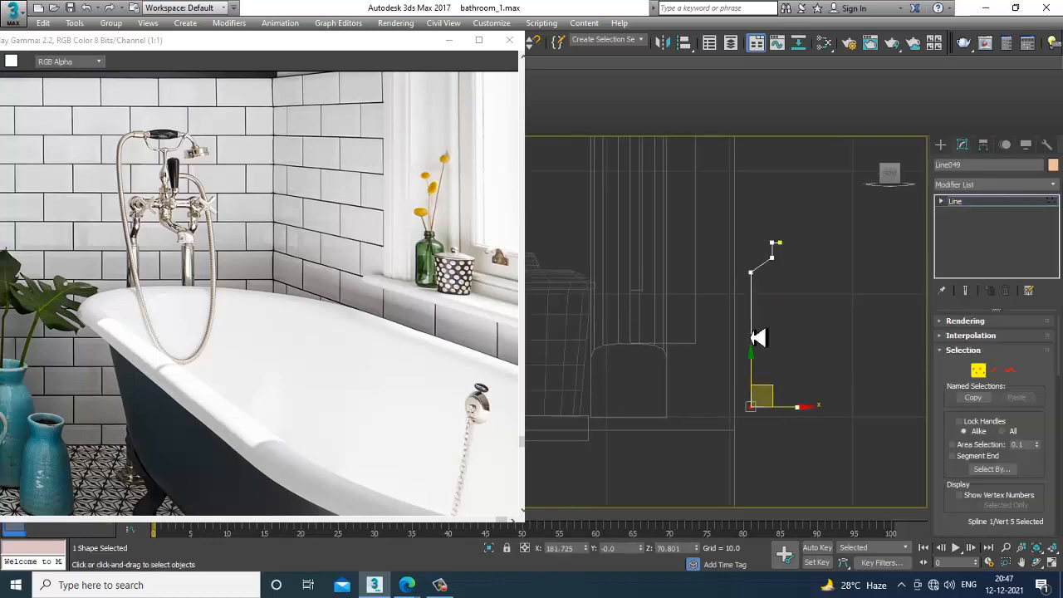
pyautogui.moveTo(769, 300); pyautogui.dragTo(757, 287)
pyautogui.scroll(-8, 961, 494)
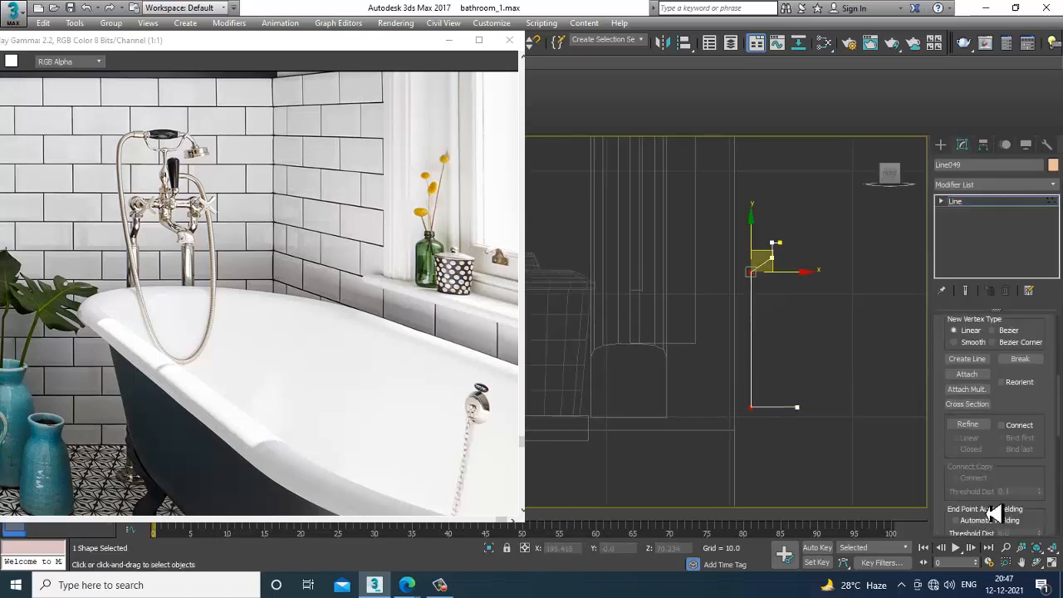
pyautogui.scroll(-2, 1005, 304)
pyautogui.click(966, 419)
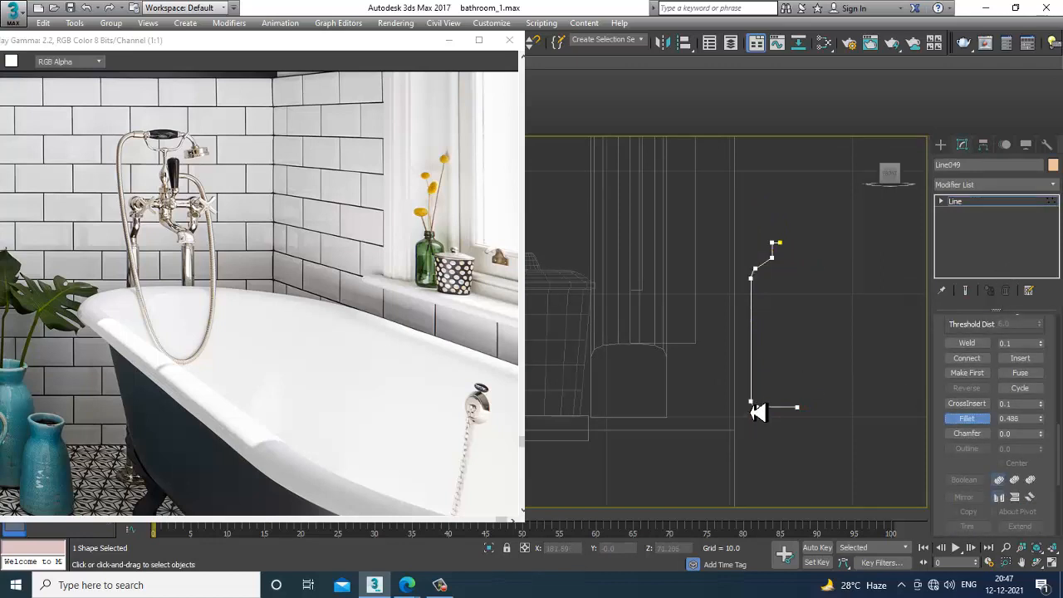
pyautogui.moveTo(758, 413); pyautogui.dragTo(758, 411)
# Fillet the vertex at the foot of the bottle neck and the corner at the neck's rim.
pyautogui.scroll(3, 781, 357)
pyautogui.moveTo(776, 332); pyautogui.dragTo(783, 456, button='middle')
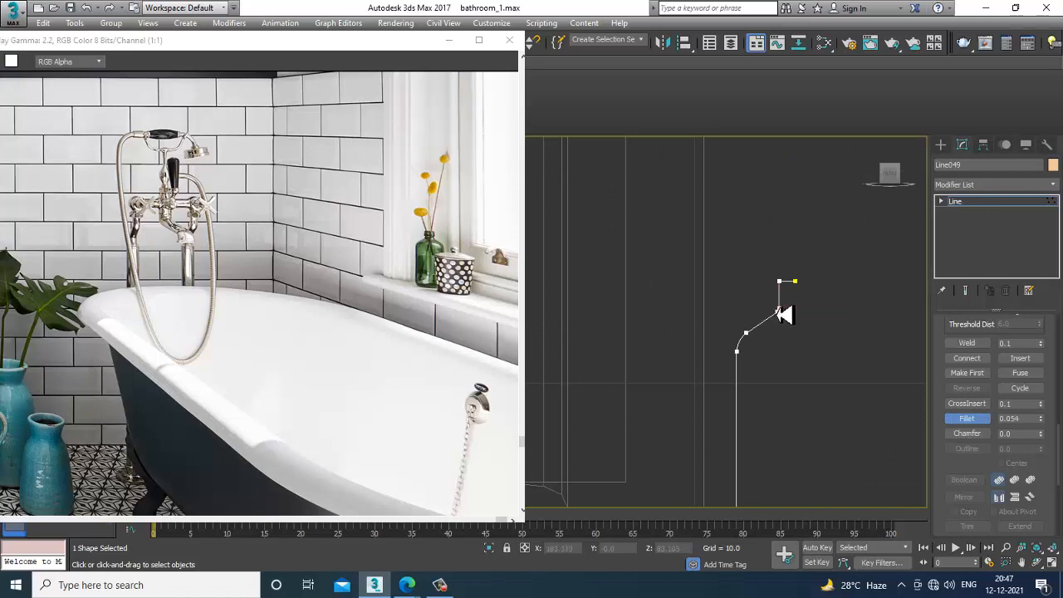
pyautogui.rightClick(783, 313)
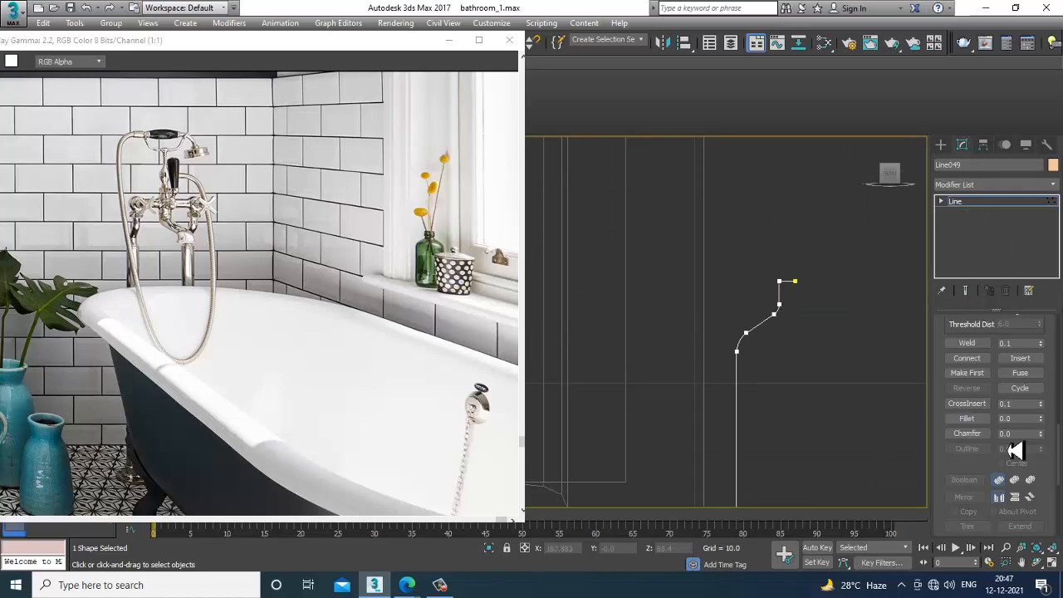
pyautogui.click(968, 420)
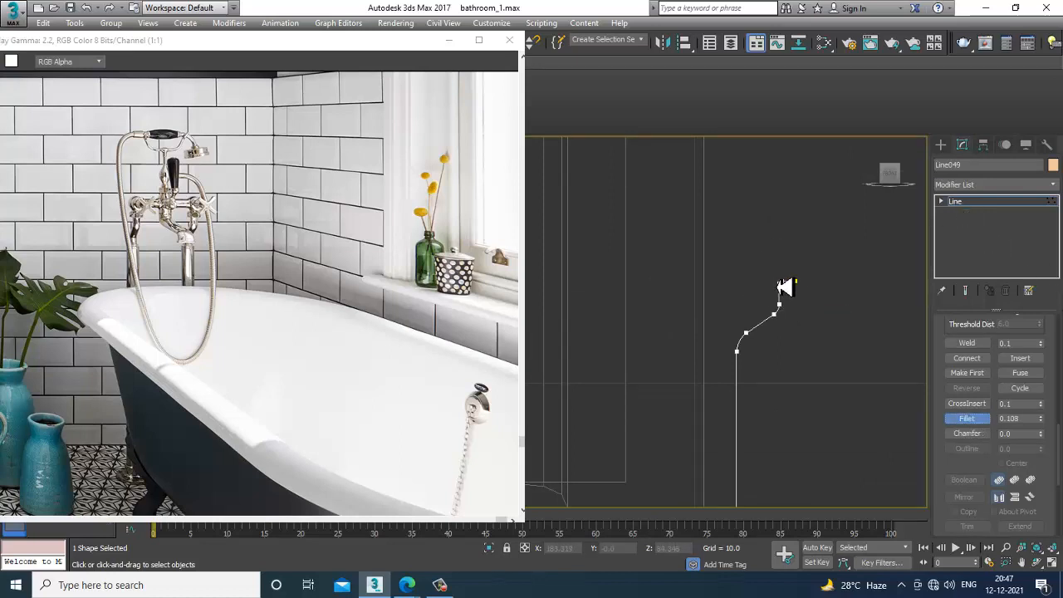
# Apply a Lathe modifier to the bottle profile and align its axis to Max.
pyautogui.click(997, 204)
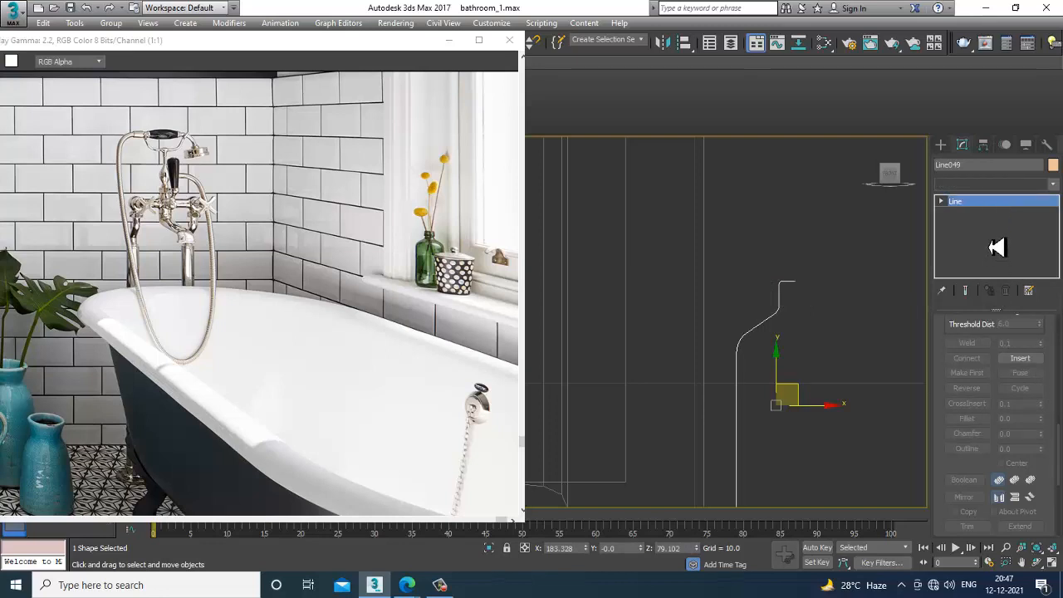
pyautogui.click(992, 183)
pyautogui.scroll(-2, 997, 349)
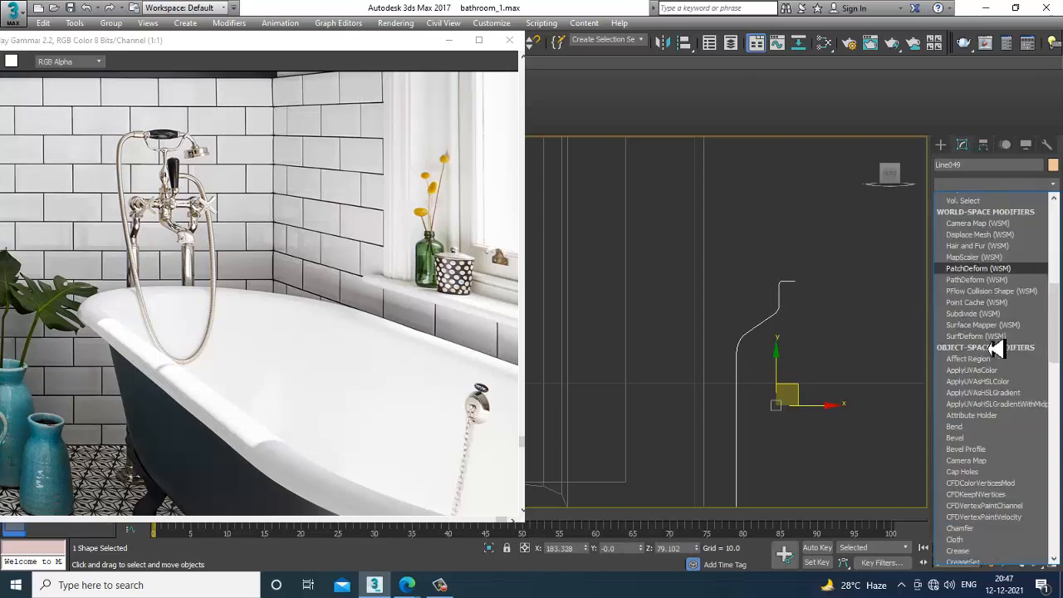
pyautogui.scroll(-5, 997, 349)
pyautogui.click(995, 349)
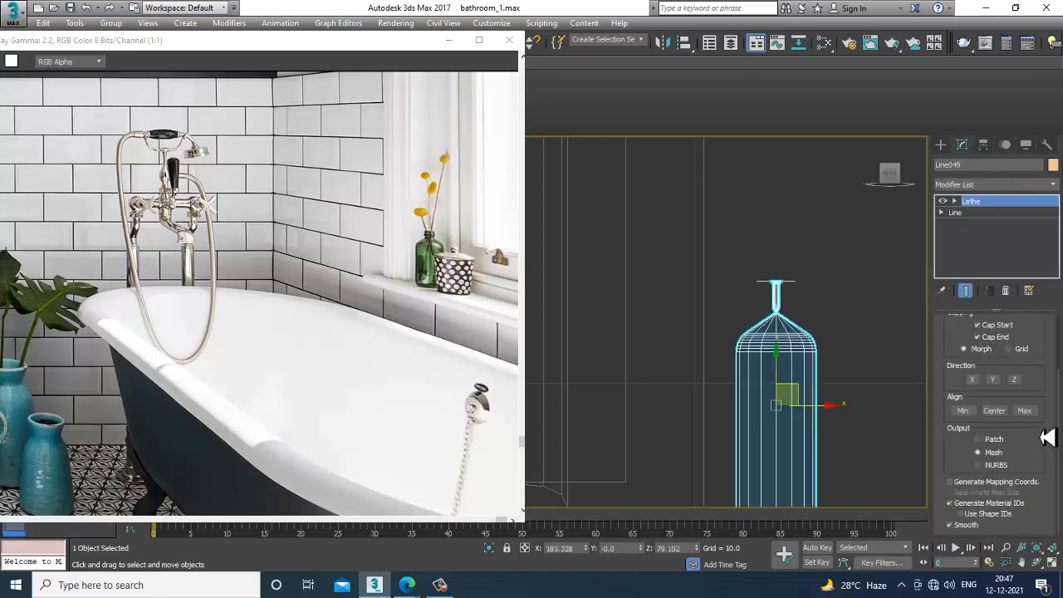
pyautogui.click(1024, 411)
pyautogui.scroll(1, 690, 254)
pyautogui.scroll(-4, 709, 273)
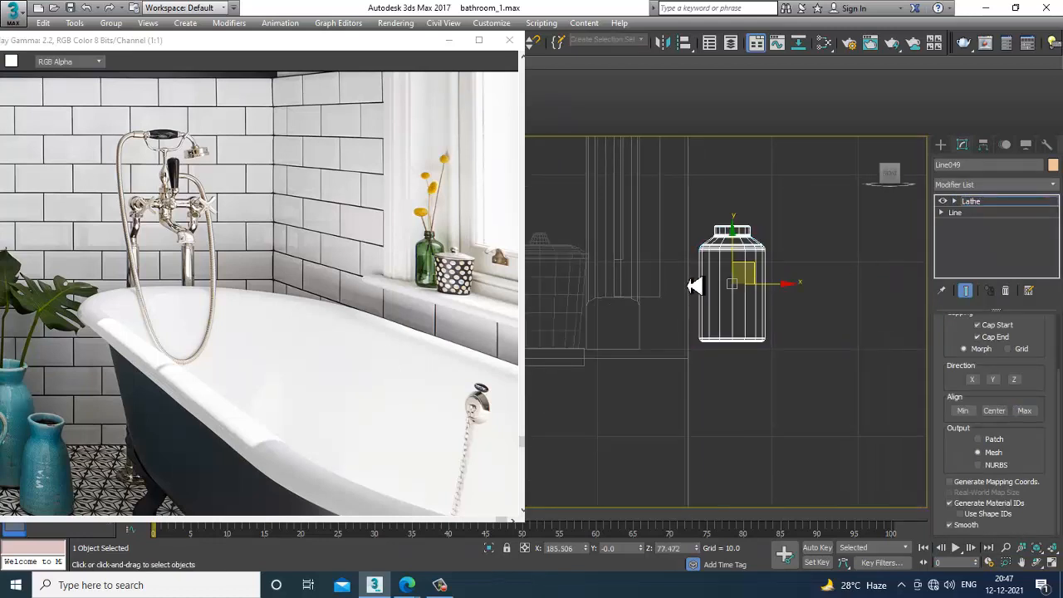
# Narrow the bottle by moving all vertices of its base line 1.25 units along X toward the lathe axis.
pyautogui.click(941, 212)
pyautogui.click(966, 223)
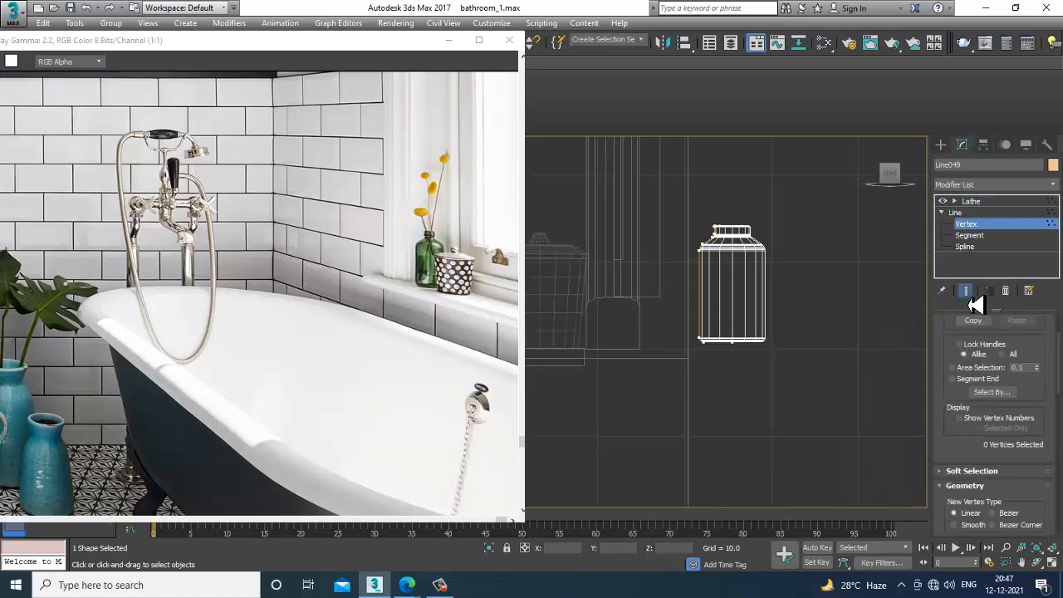
pyautogui.scroll(2, 689, 253)
pyautogui.hotkey('ctrl', 'a')
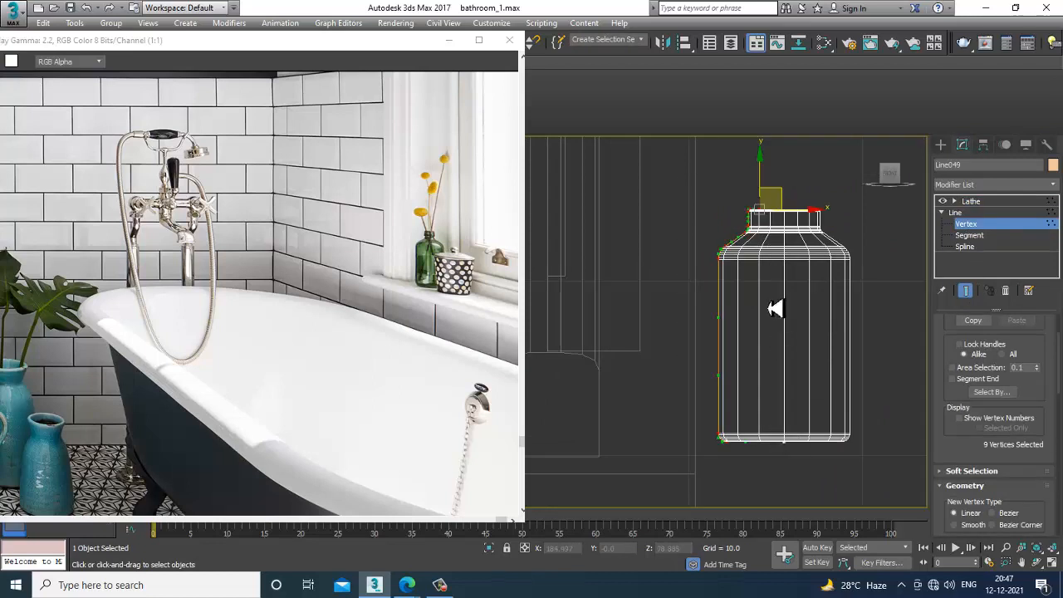
pyautogui.moveTo(805, 209); pyautogui.dragTo(825, 219)
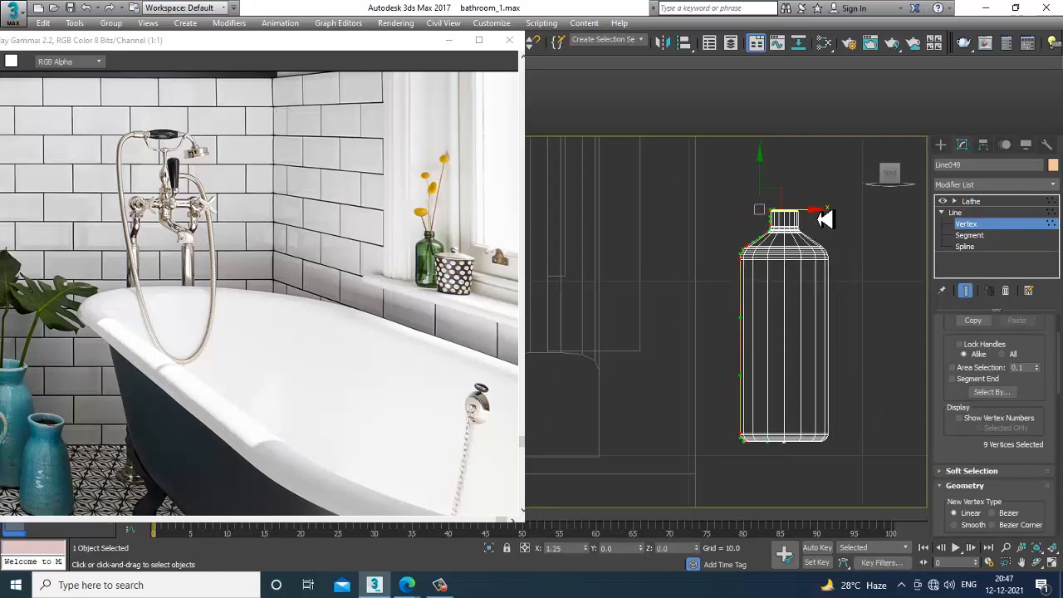
pyautogui.press('p')
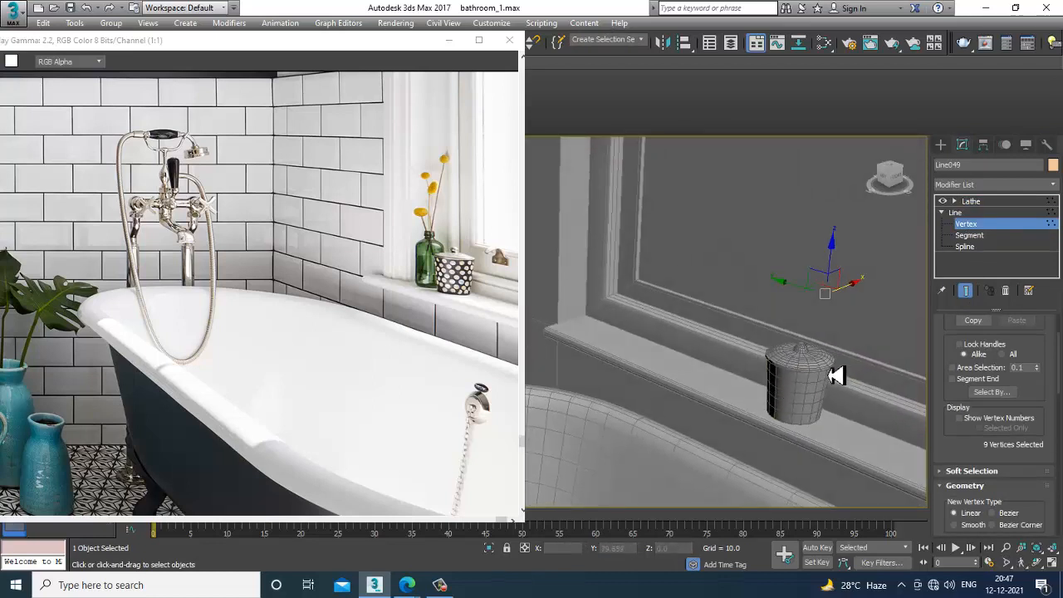
pyautogui.click(983, 203)
# Move the bottle onto the windowsill beside the lidded canister, at about X 154.837, Y 20.725.
pyautogui.scroll(-4, 776, 332)
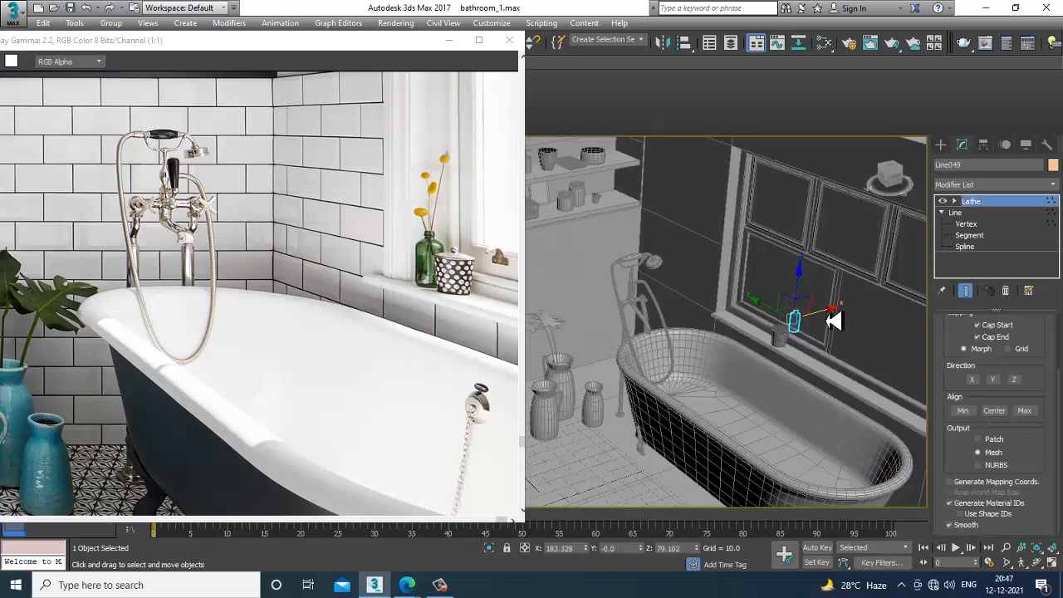
pyautogui.scroll(8, 802, 322)
pyautogui.scroll(-3, 764, 344)
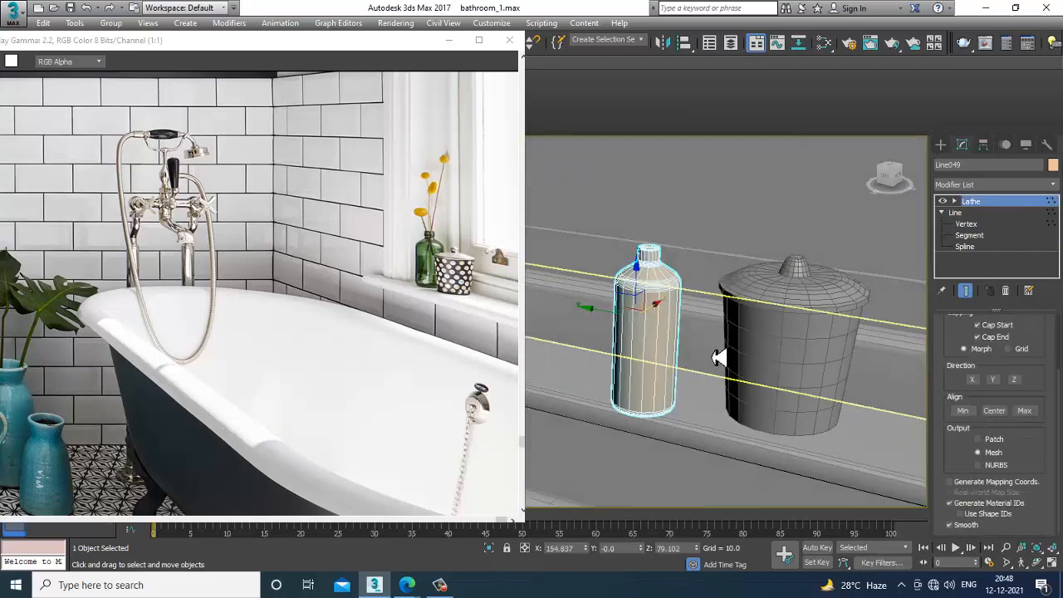
pyautogui.scroll(3, 717, 357)
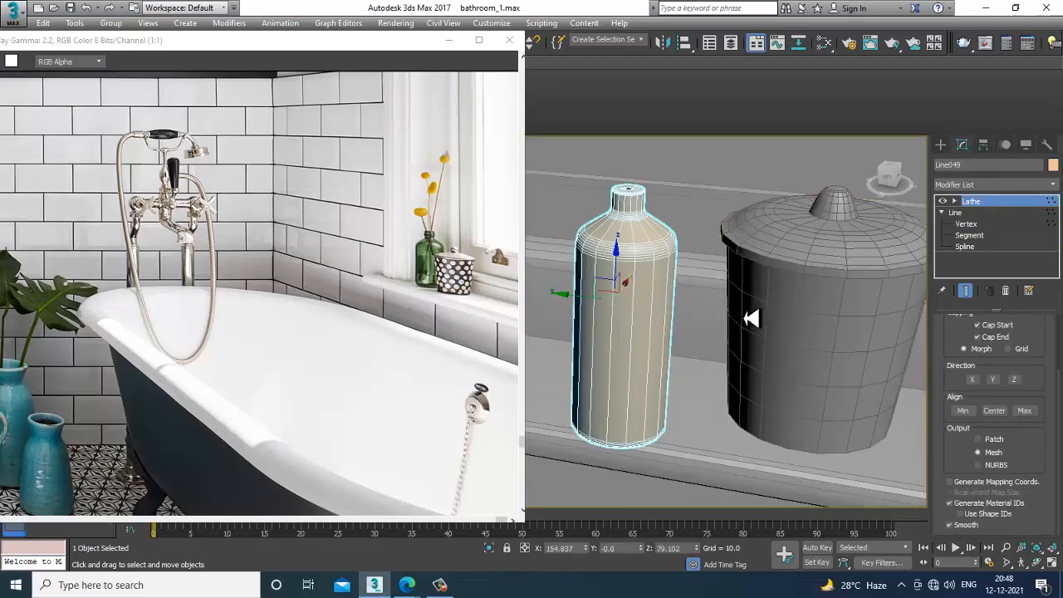
pyautogui.scroll(-4, 750, 328)
pyautogui.keyDown('alt'); pyautogui.moveTo(750, 331); pyautogui.dragTo(750, 354, button='middle'); pyautogui.keyUp('alt')
# Widen the bottle slightly by moving all profile vertices except the one at the base's centre about 0.225 units outward along X.
pyautogui.hotkey('alt', 'w')
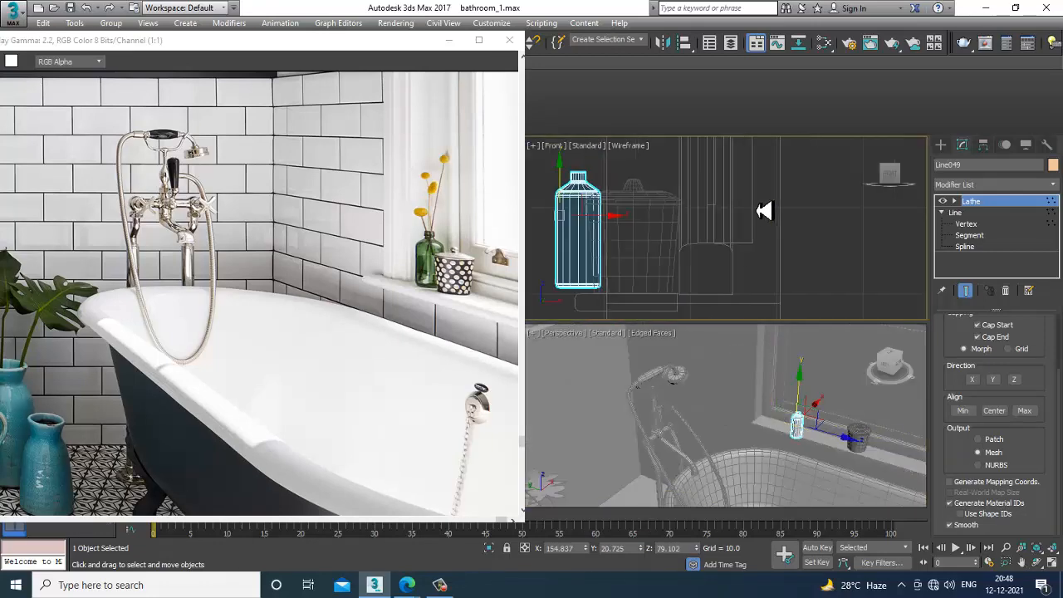
pyautogui.moveTo(764, 211); pyautogui.dragTo(779, 213, button='middle')
pyautogui.hotkey('alt', 'w')
pyautogui.moveTo(847, 241); pyautogui.dragTo(855, 237, button='middle')
pyautogui.click(970, 227)
pyautogui.scroll(-4, 614, 309)
pyautogui.moveTo(640, 308); pyautogui.dragTo(815, 311, button='middle')
pyautogui.scroll(2, 668, 319)
pyautogui.scroll(2, 628, 299)
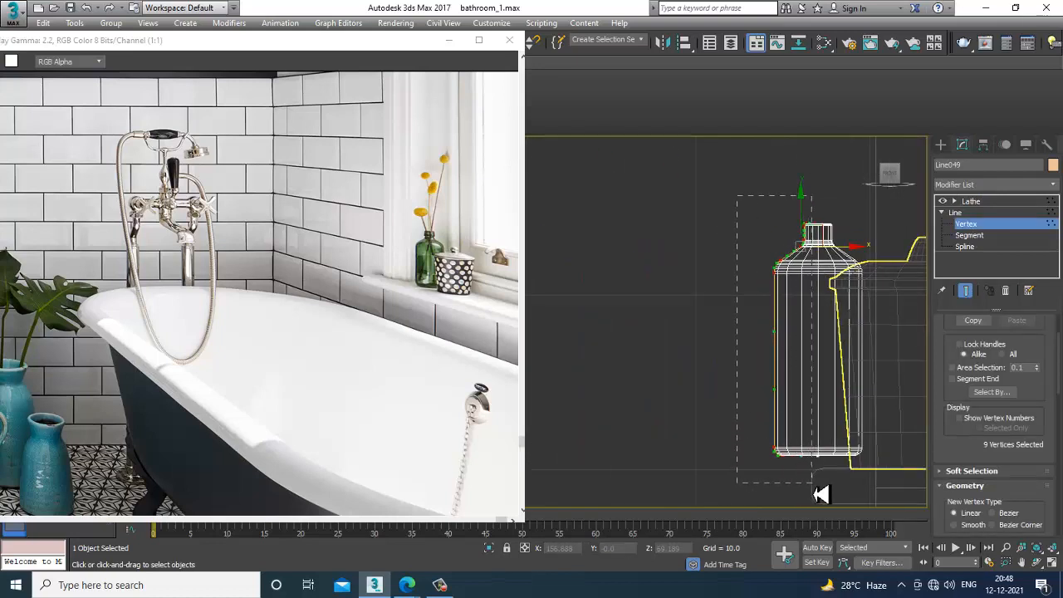
pyautogui.scroll(3, 808, 306)
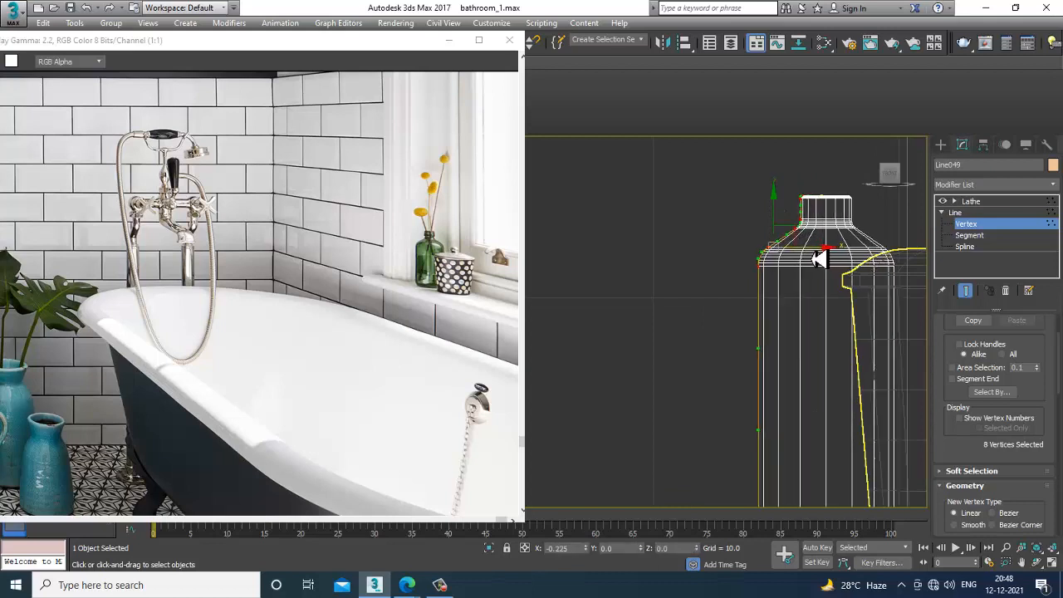
pyautogui.scroll(-4, 755, 256)
pyautogui.hotkey('alt', 'w')
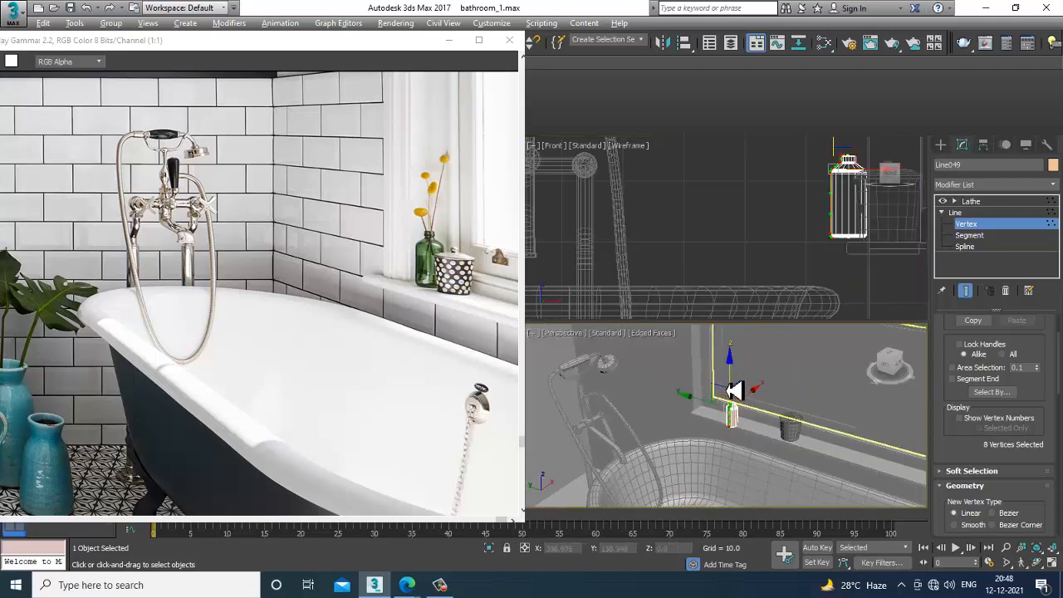
# Return to the bottle's Lathe level and compare its windowsill placement with the reference photo, close up and within the whole room.
pyautogui.hotkey('alt', 'w')
pyautogui.moveTo(736, 391); pyautogui.dragTo(707, 399, button='middle')
pyautogui.scroll(2, 707, 399)
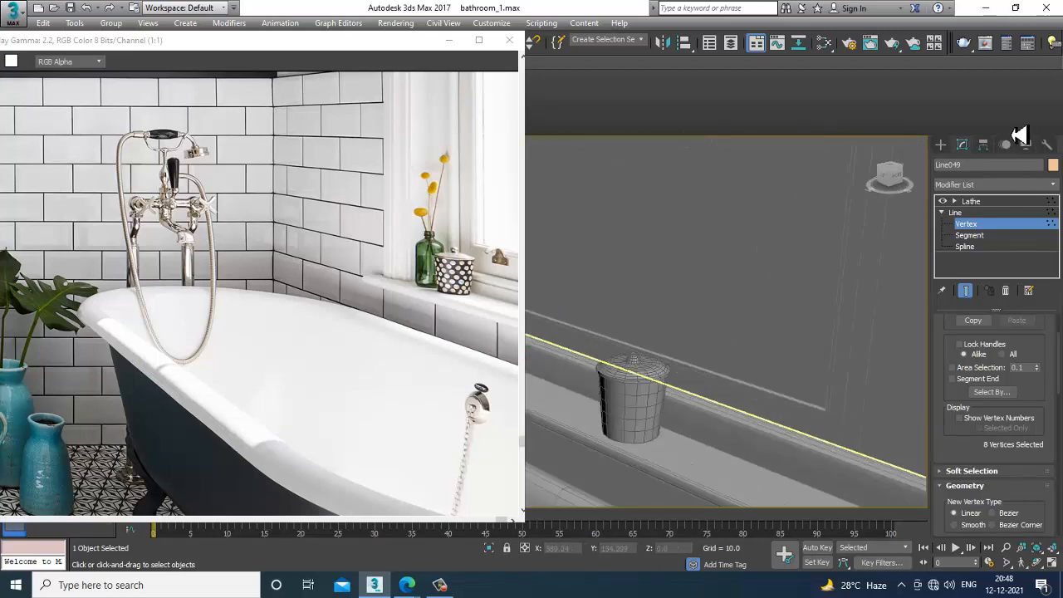
pyautogui.click(971, 201)
pyautogui.scroll(-3, 676, 340)
pyautogui.press('w')
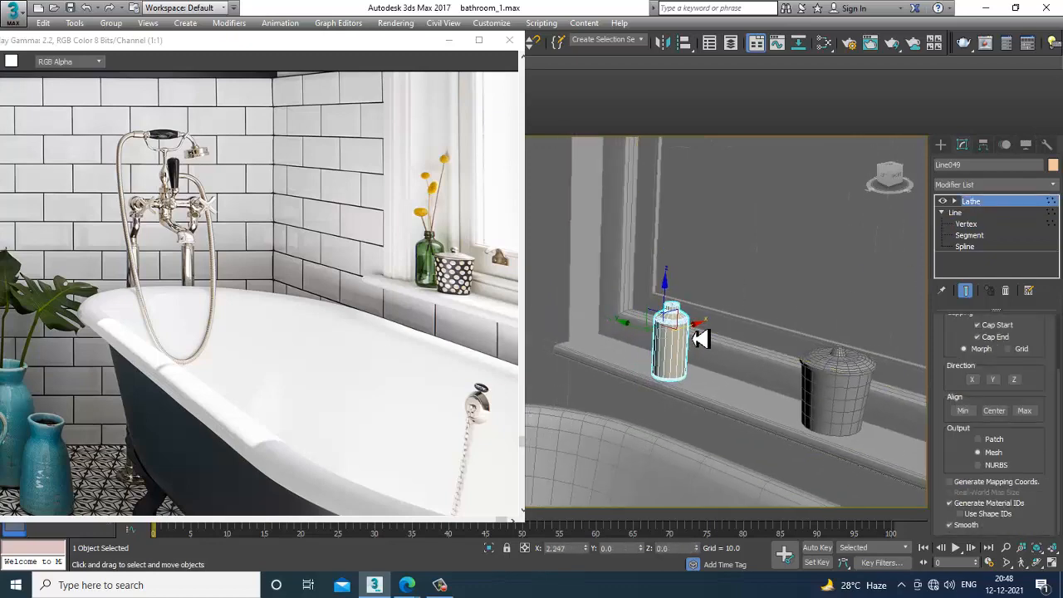
pyautogui.scroll(5, 702, 337)
pyautogui.scroll(-4, 731, 332)
pyautogui.keyDown('alt'); pyautogui.moveTo(731, 332); pyautogui.dragTo(540, 249, button='middle'); pyautogui.keyUp('alt')
pyautogui.scroll(-5, 747, 224)
pyautogui.scroll(-4, 817, 331)
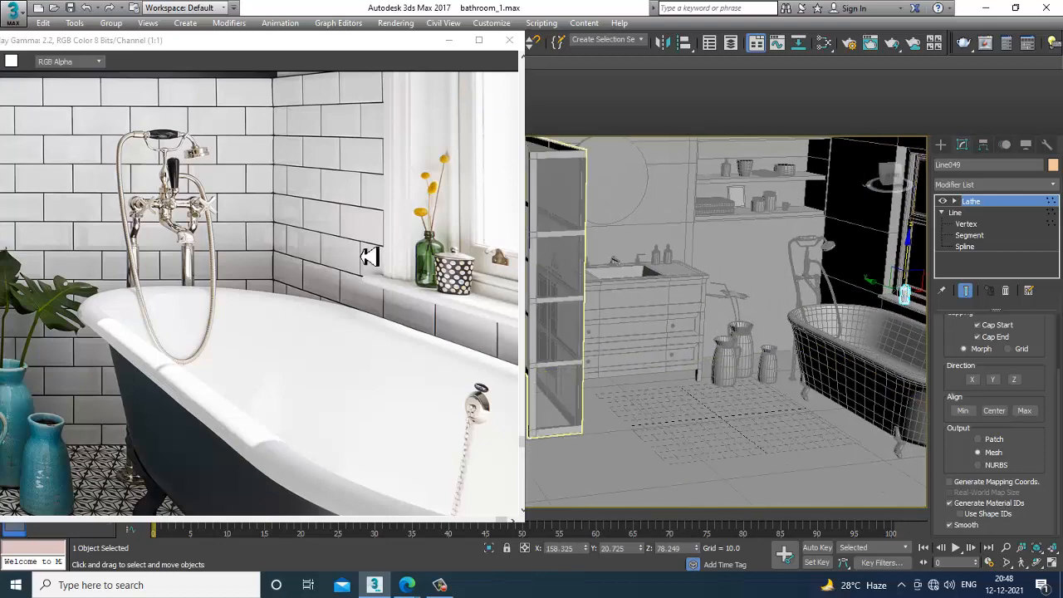
pyautogui.hotkey('shift', 'q')
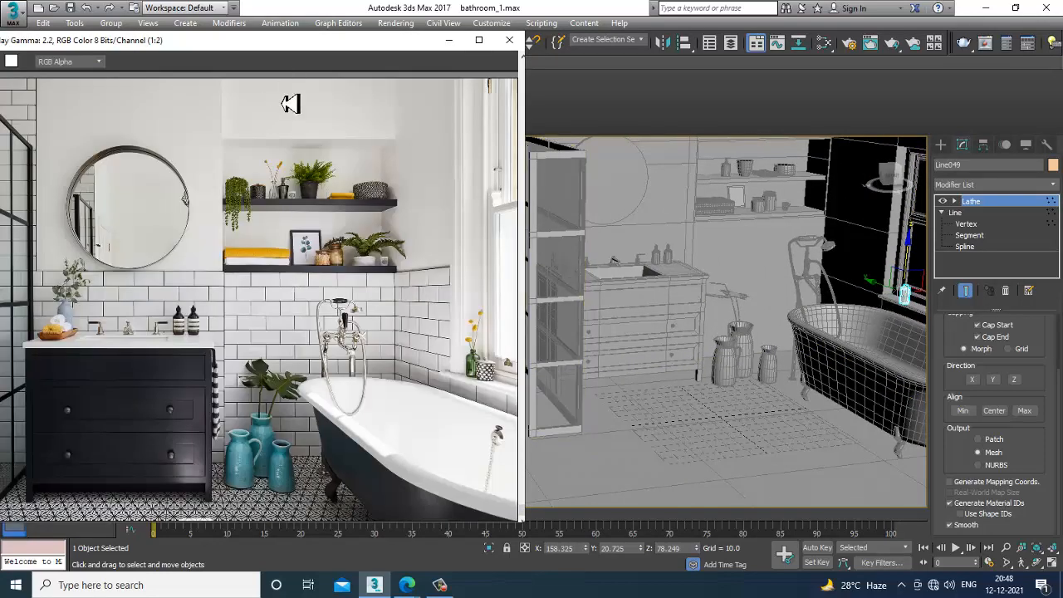
pyautogui.moveTo(295, 57); pyautogui.dragTo(52, 88)
pyautogui.keyDown('alt'); pyautogui.moveTo(724, 301); pyautogui.dragTo(643, 326, button='middle'); pyautogui.keyUp('alt')
# Set the renderer to V-Ray Adv 3.50.04 and the output size to HDTV (video), 1920 × 1080.
pyautogui.click(396, 22)
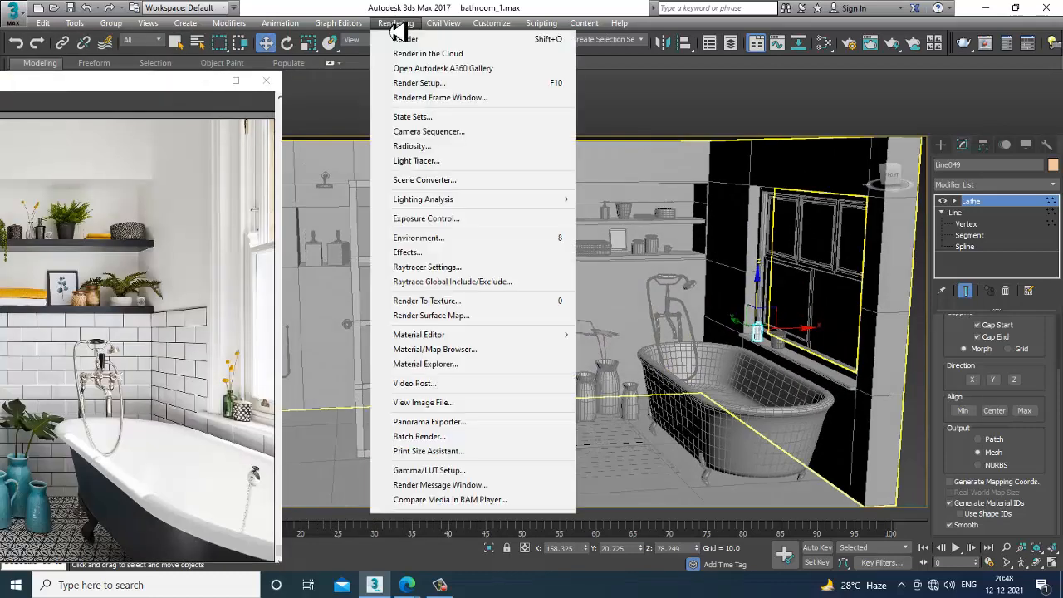
pyautogui.click(449, 82)
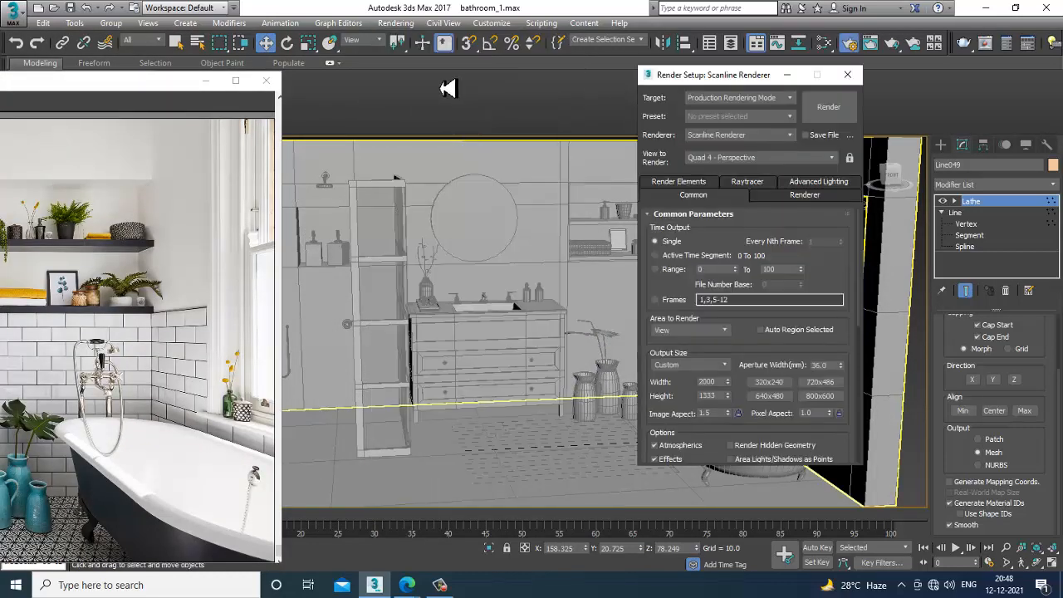
pyautogui.moveTo(85, 79); pyautogui.dragTo(432, 89)
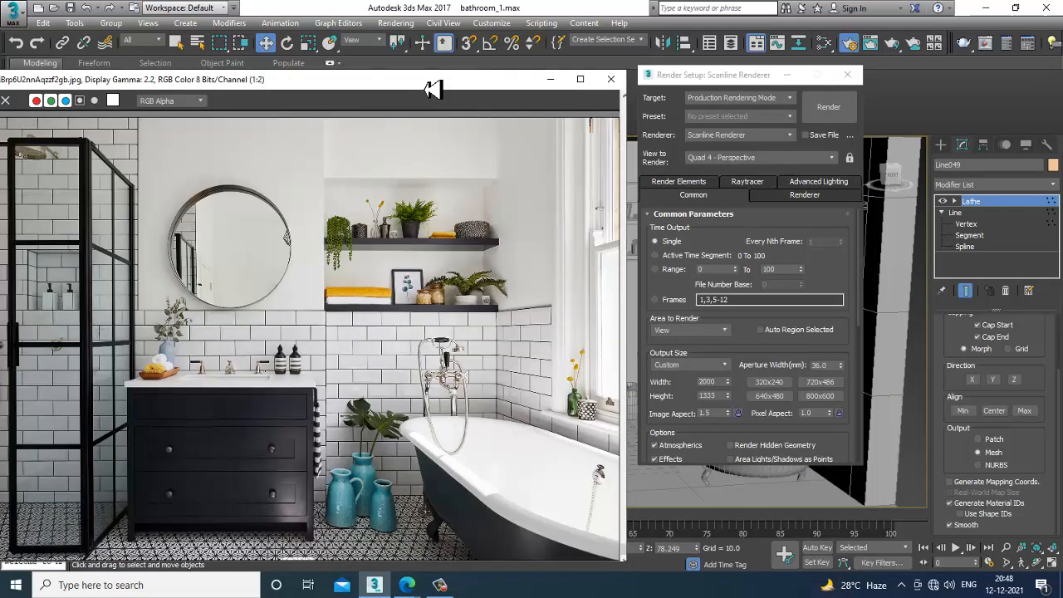
pyautogui.click(752, 135)
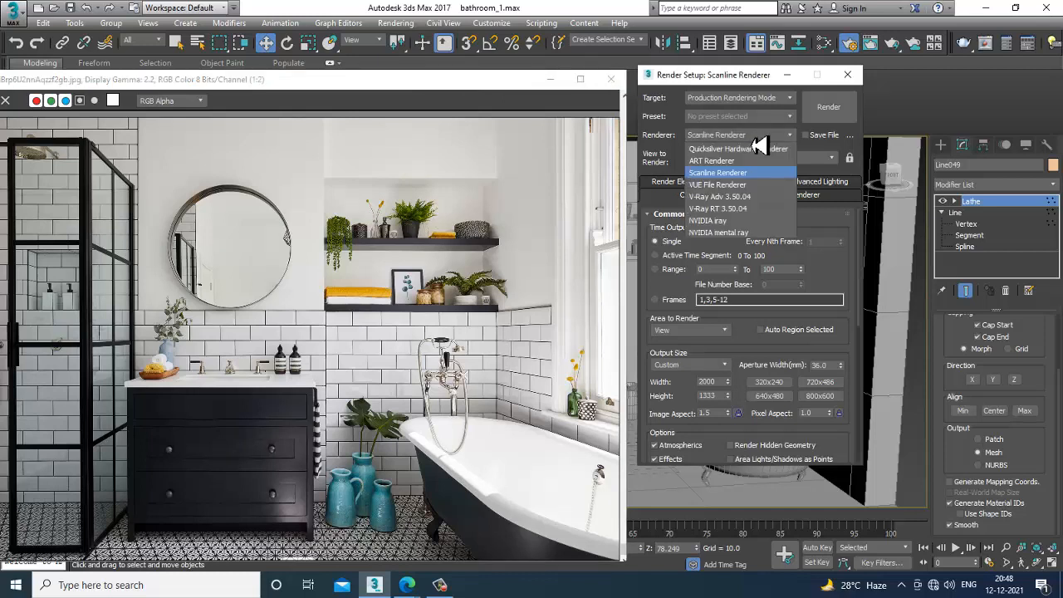
pyautogui.click(744, 199)
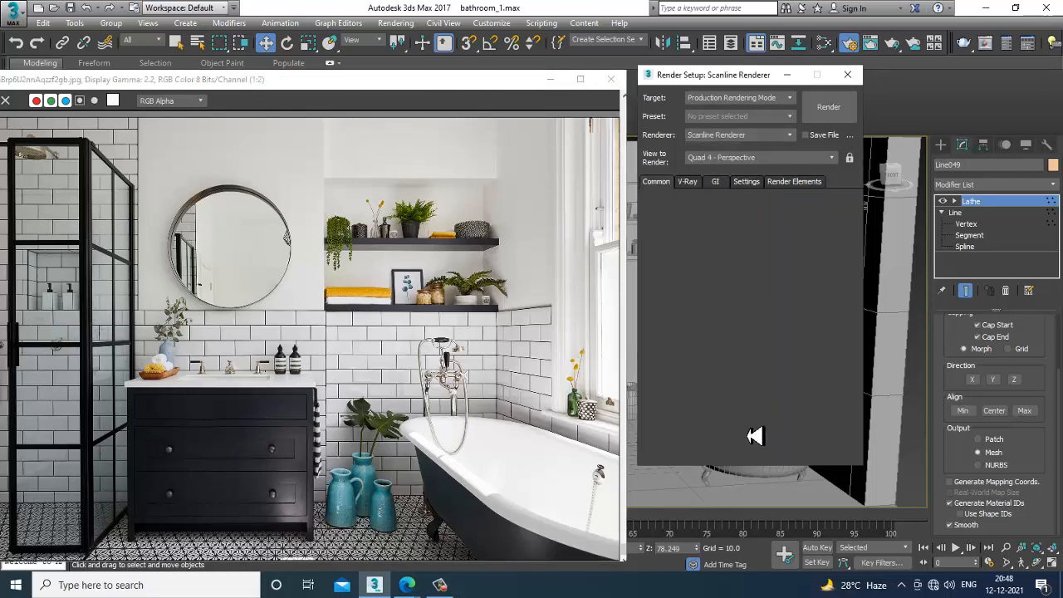
pyautogui.click(706, 351)
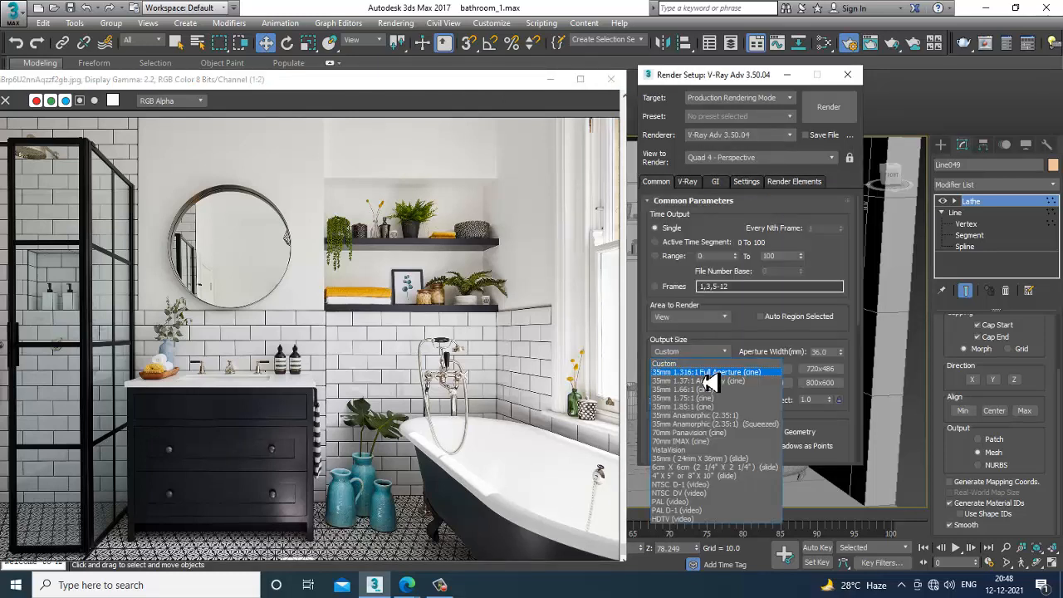
pyautogui.click(680, 519)
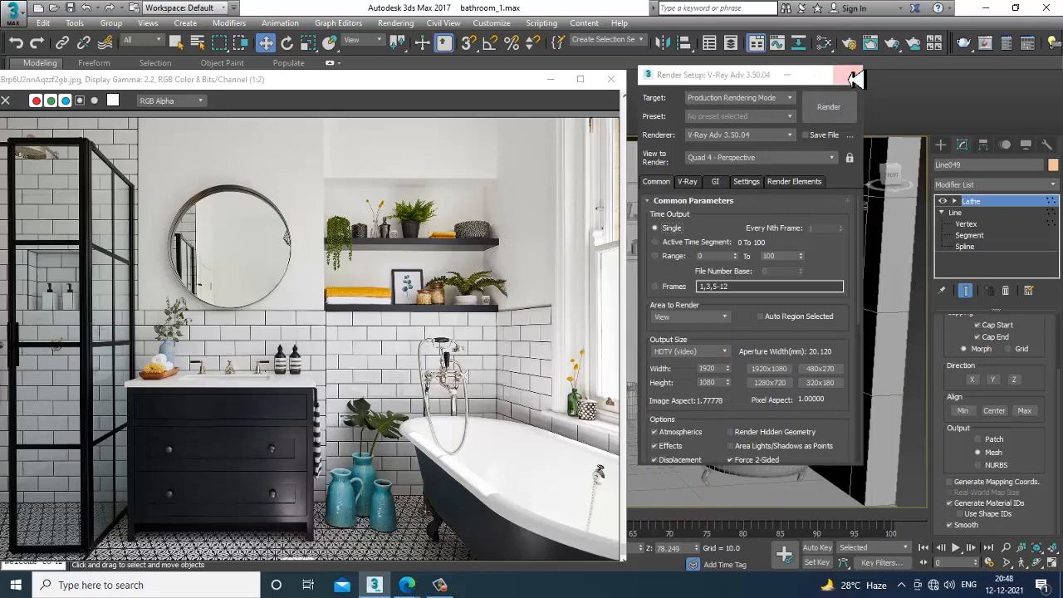
pyautogui.click(848, 75)
# Select the floor plane and create a VRayMtl named ground in the Slate Material Editor.
pyautogui.moveTo(429, 94); pyautogui.dragTo(318, 71)
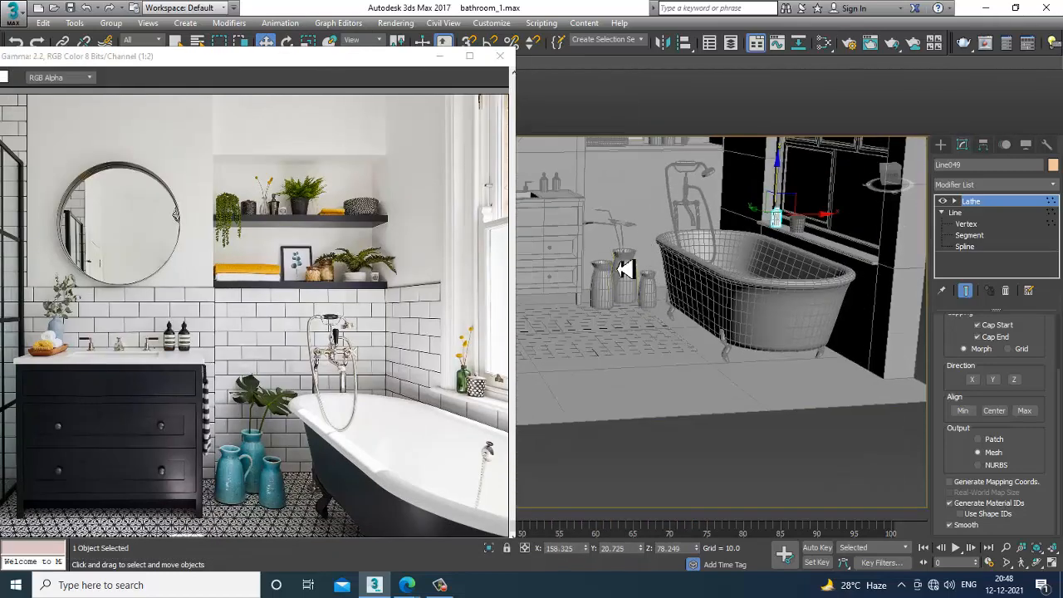
pyautogui.moveTo(606, 334); pyautogui.dragTo(707, 372, button='middle')
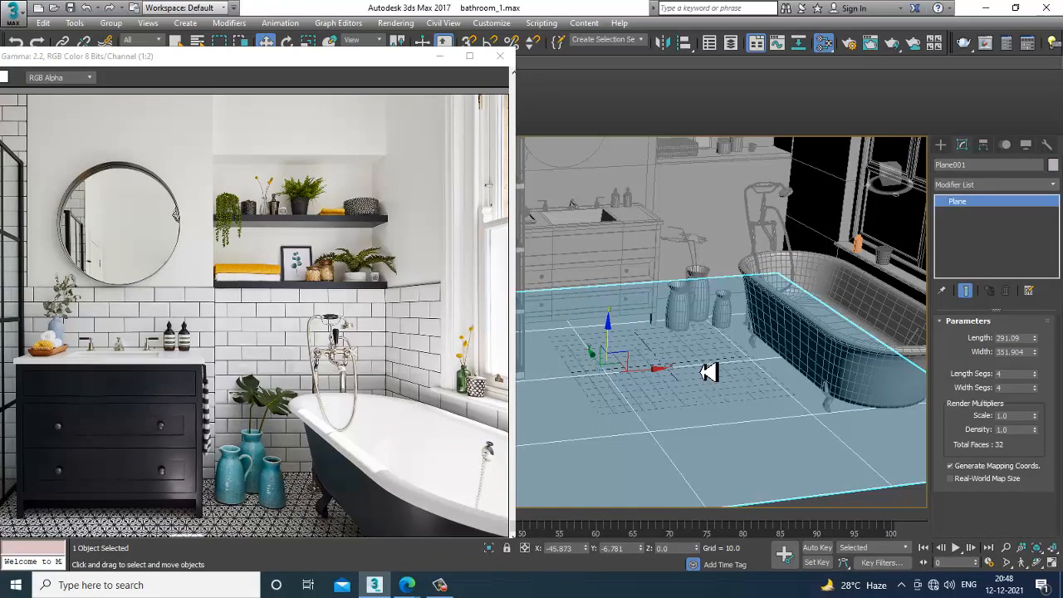
pyautogui.press('m')
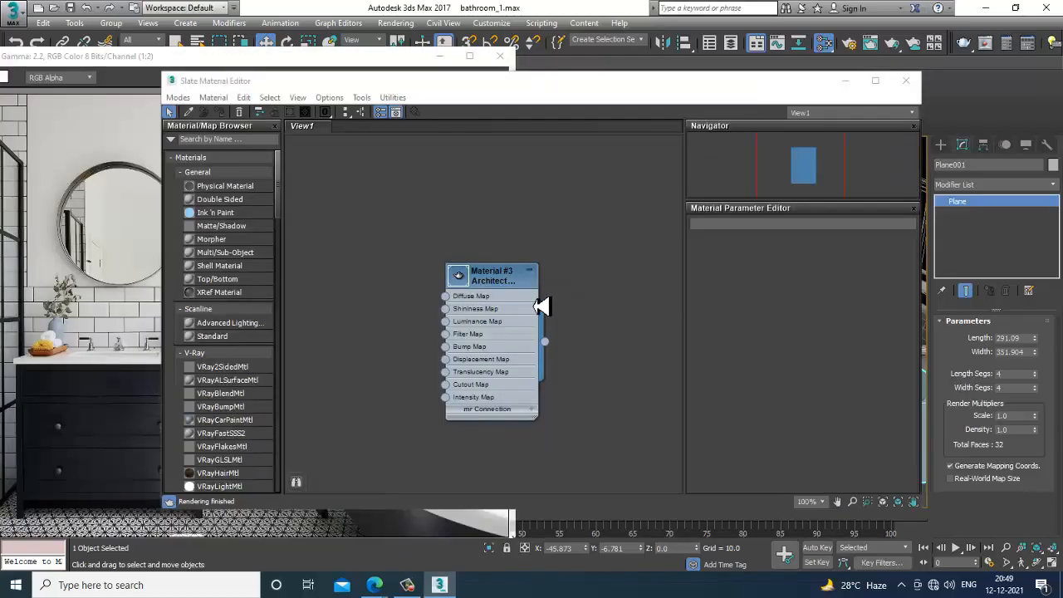
pyautogui.moveTo(506, 272); pyautogui.dragTo(559, 165)
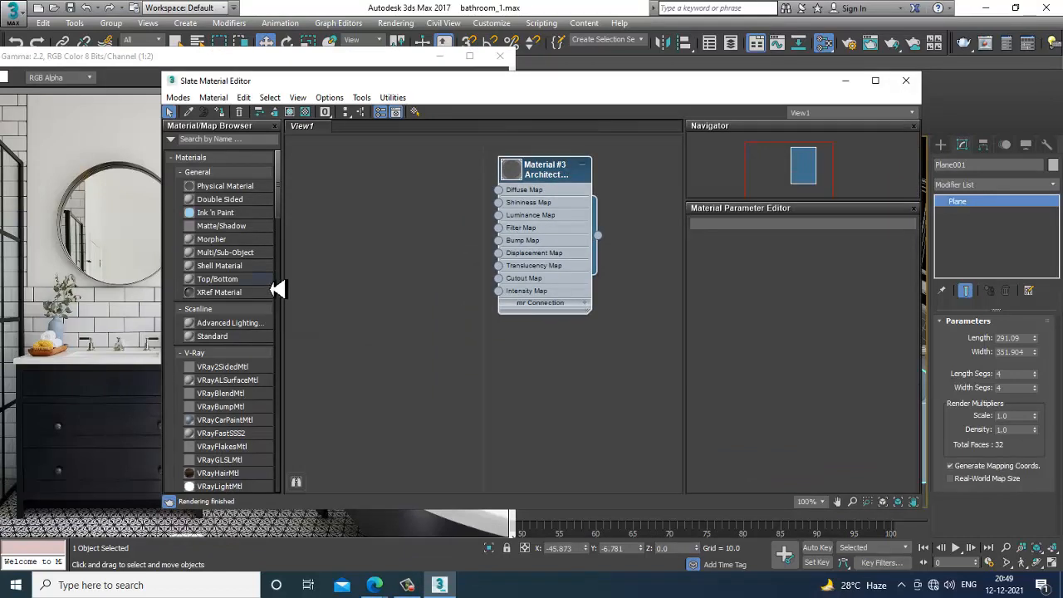
pyautogui.scroll(-3, 291, 220)
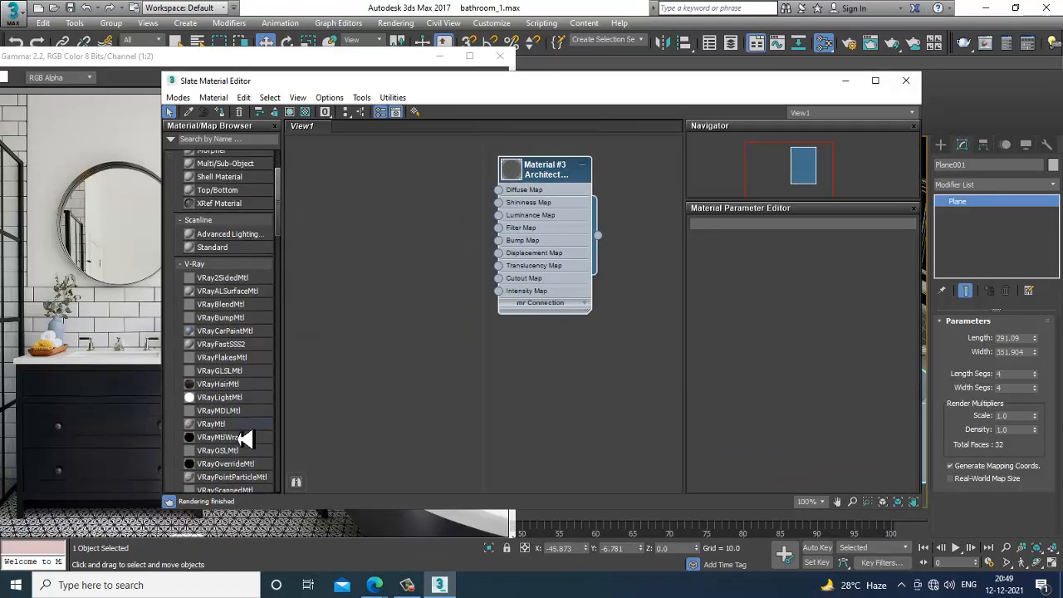
pyautogui.moveTo(212, 427); pyautogui.dragTo(379, 367)
pyautogui.doubleClick(380, 367)
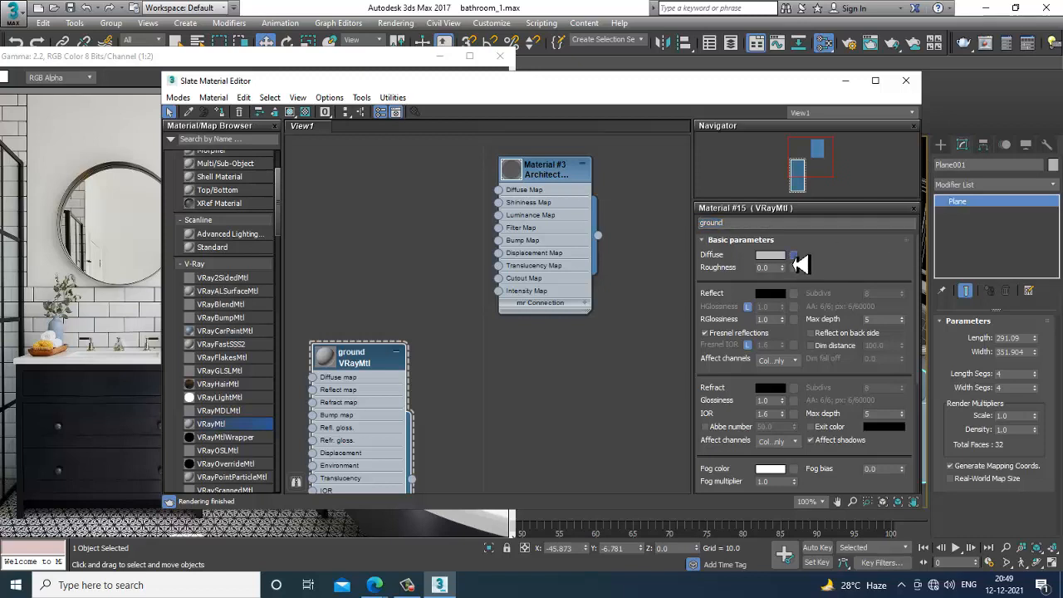
# Load Perini-Tiles-J-blog-4-porcelain-tiles-patroon.jpg from the Bathroom project's texture folder as the ground material's diffuse bitmap.
pyautogui.click(795, 268)
pyautogui.doubleClick(424, 150)
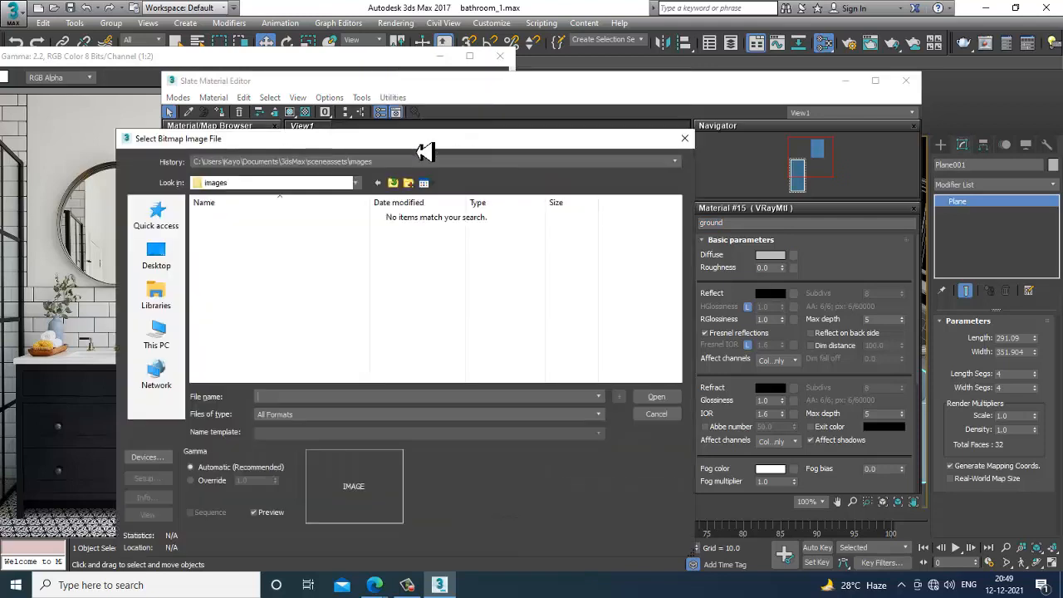
pyautogui.click(156, 337)
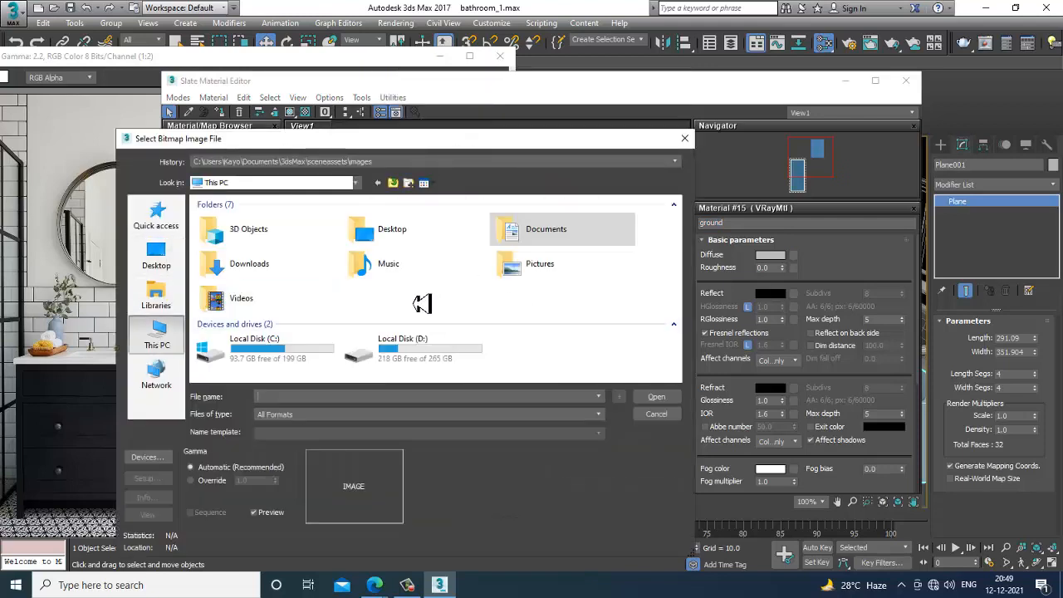
pyautogui.doubleClick(407, 359)
pyautogui.doubleClick(243, 231)
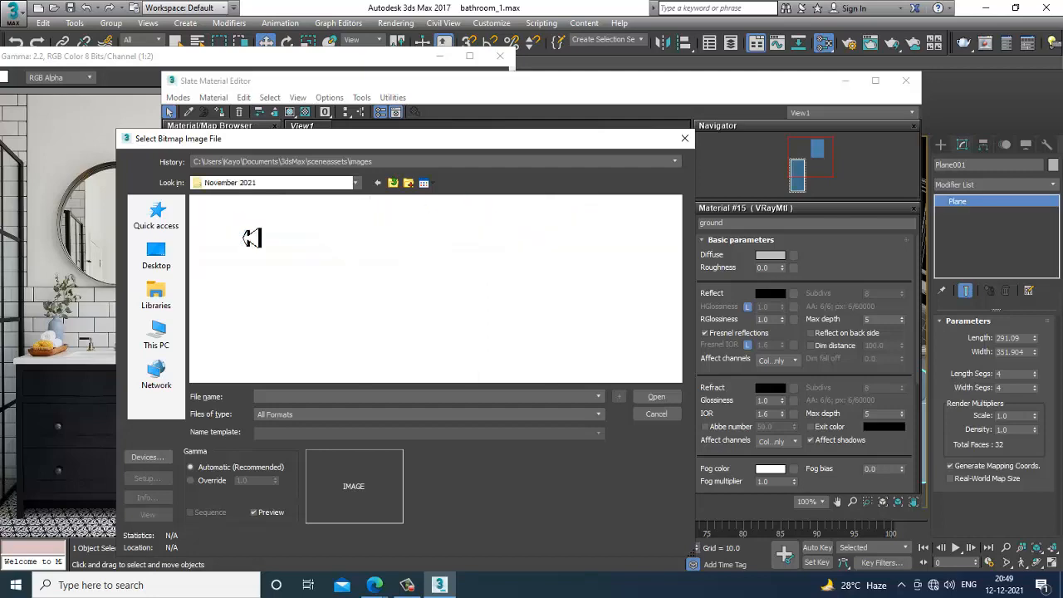
pyautogui.doubleClick(226, 241)
pyautogui.doubleClick(290, 233)
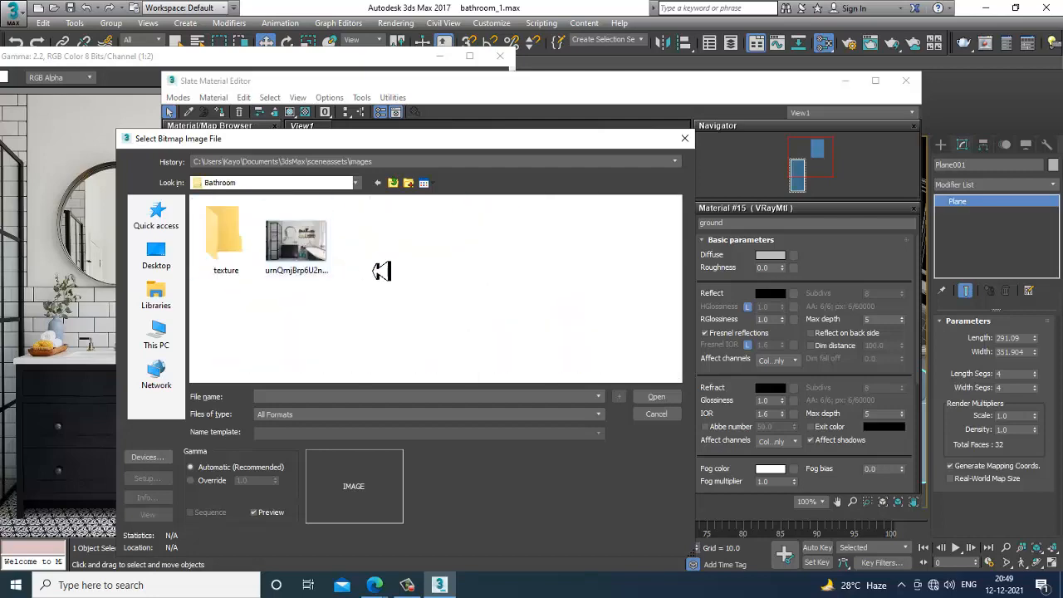
pyautogui.click(249, 258)
pyautogui.doubleClick(249, 258)
pyautogui.doubleClick(576, 237)
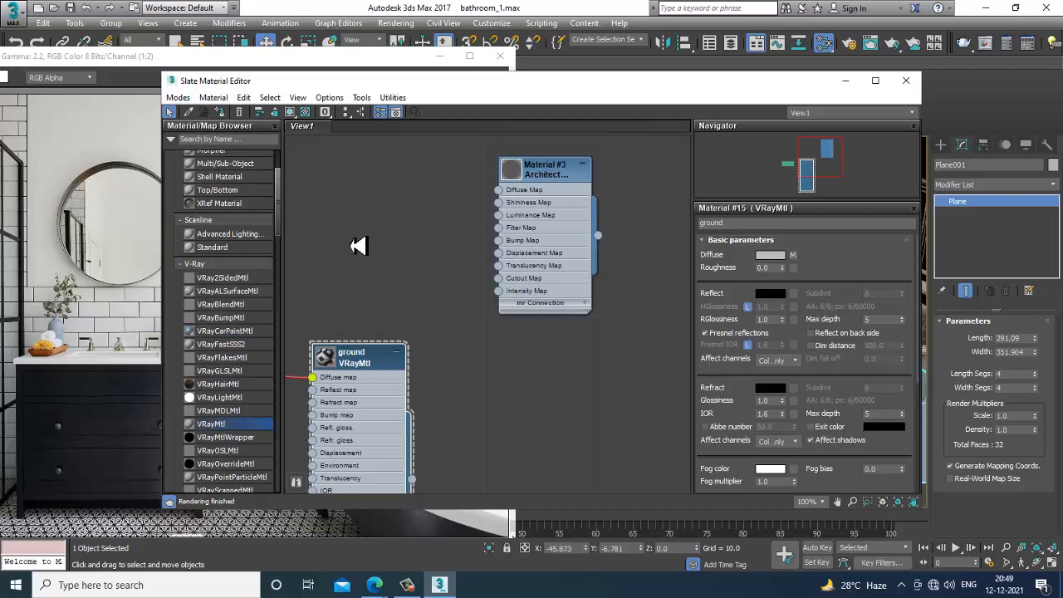
# Set the ground material's Reflect colour to light grey and assign the material to the floor plane with its texture shown in the viewport.
pyautogui.click(770, 295)
pyautogui.moveTo(402, 99); pyautogui.dragTo(407, 150)
pyautogui.click(492, 204)
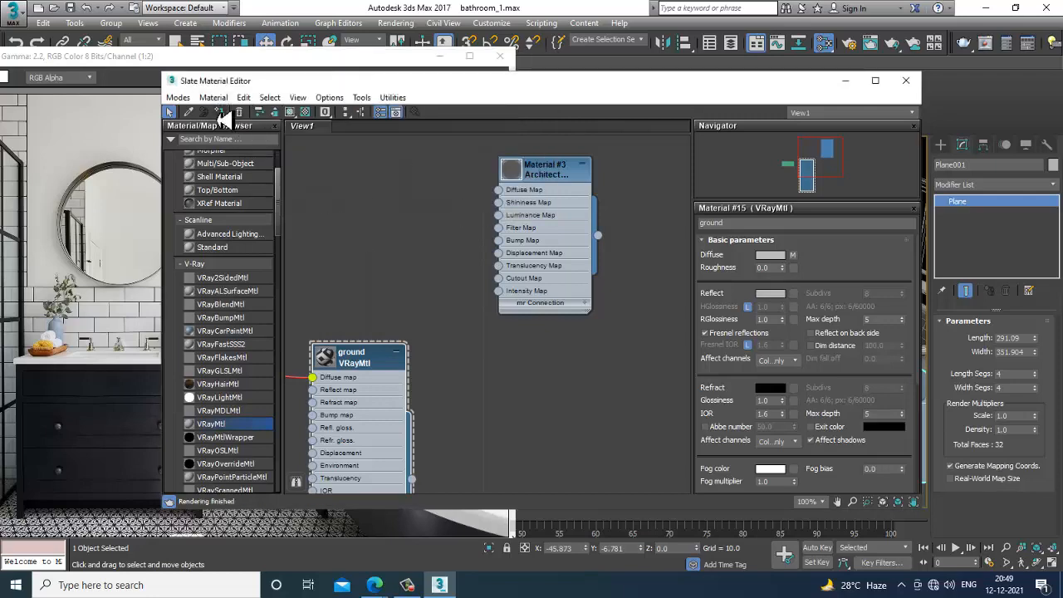
pyautogui.moveTo(788, 87); pyautogui.dragTo(449, 98)
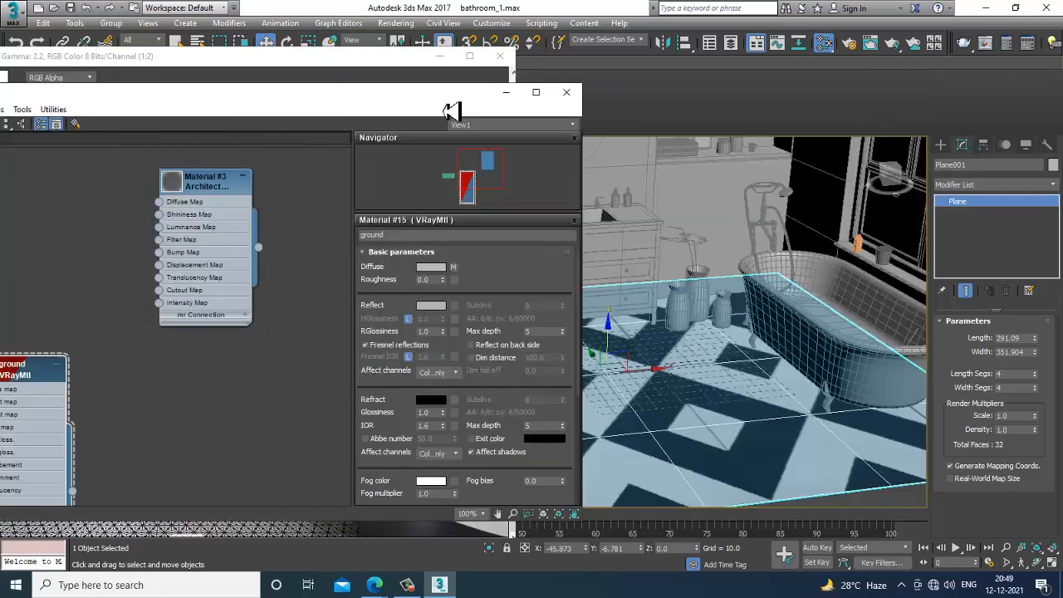
# Raise the U and V tiling of the ground material's diffuse bitmap to 3, 5 and finally 10.
pyautogui.keyDown('alt'); pyautogui.moveTo(798, 370); pyautogui.dragTo(736, 395, button='middle'); pyautogui.keyUp('alt')
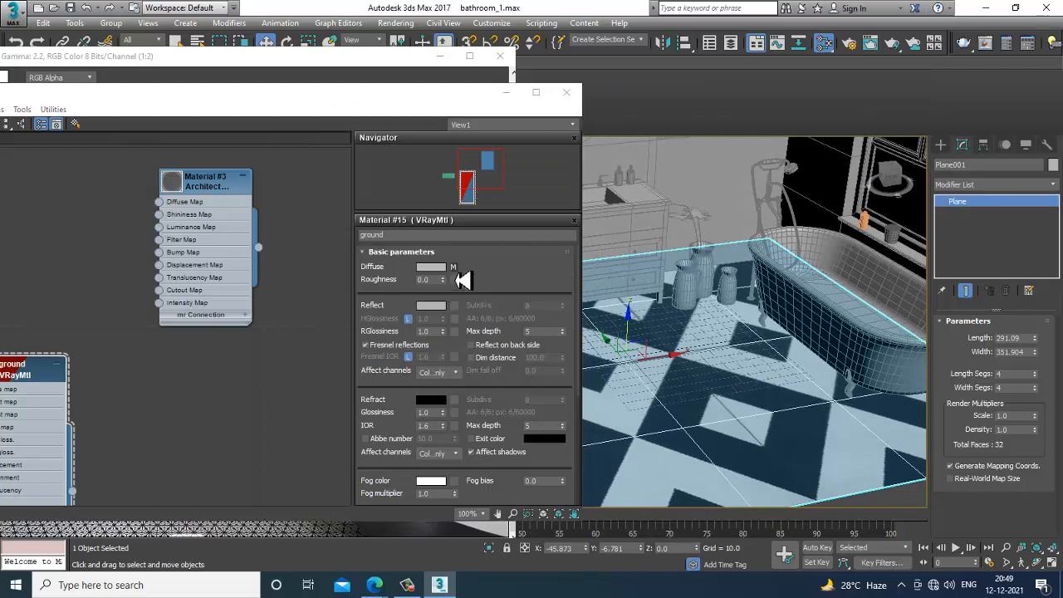
pyautogui.click(453, 268)
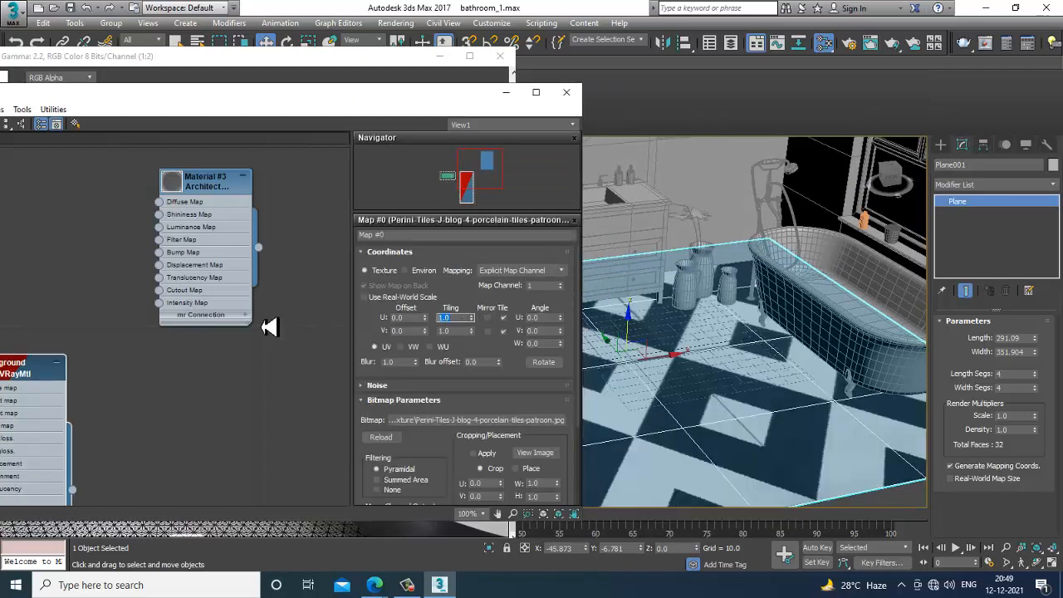
pyautogui.write('3')
pyautogui.press('Tab')
pyautogui.write('3')
pyautogui.press('Return')
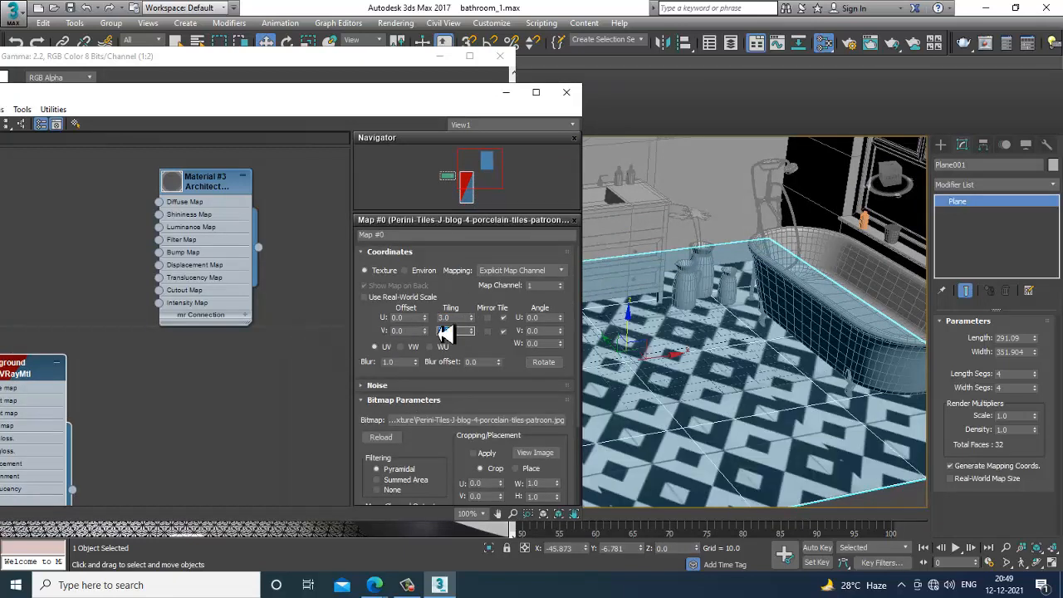
pyautogui.press('Tab')
pyautogui.write('5')
pyautogui.press('Return')
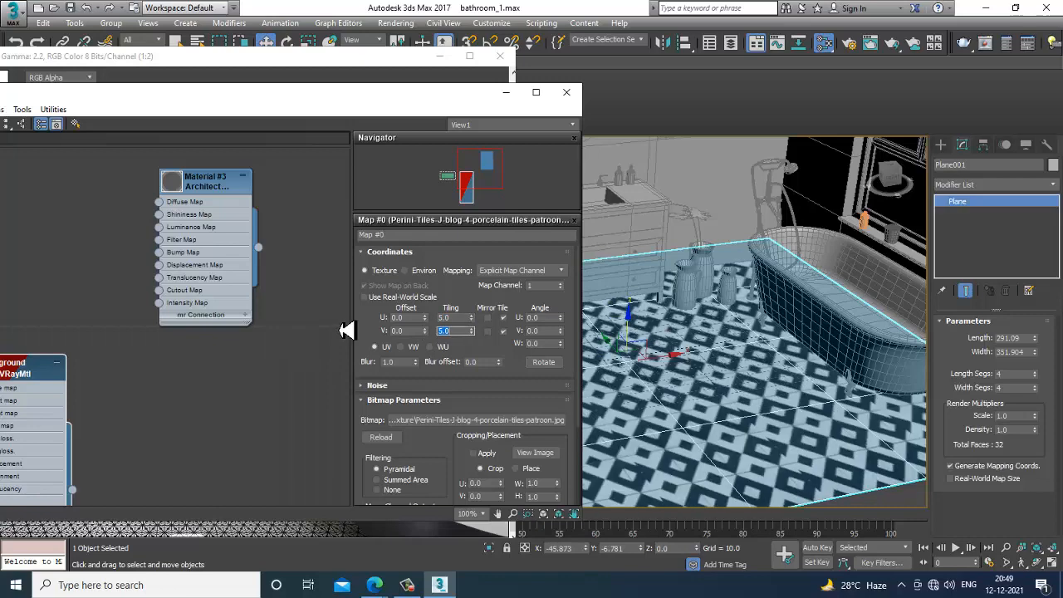
pyautogui.hotkey('shift', 'Tab')
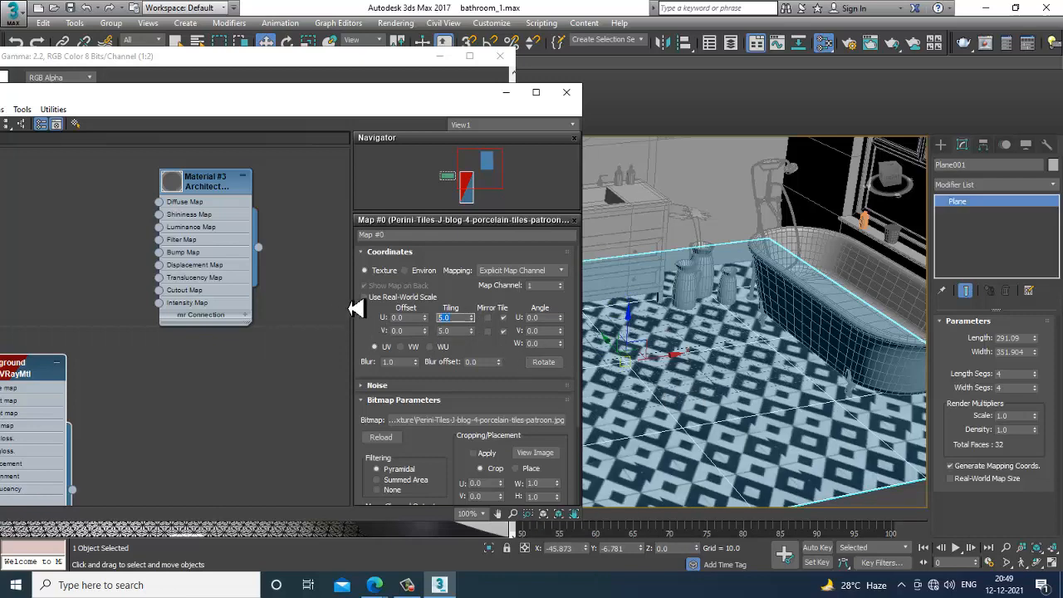
pyautogui.write('10')
pyautogui.press('Tab')
pyautogui.write('10')
pyautogui.press('Return')
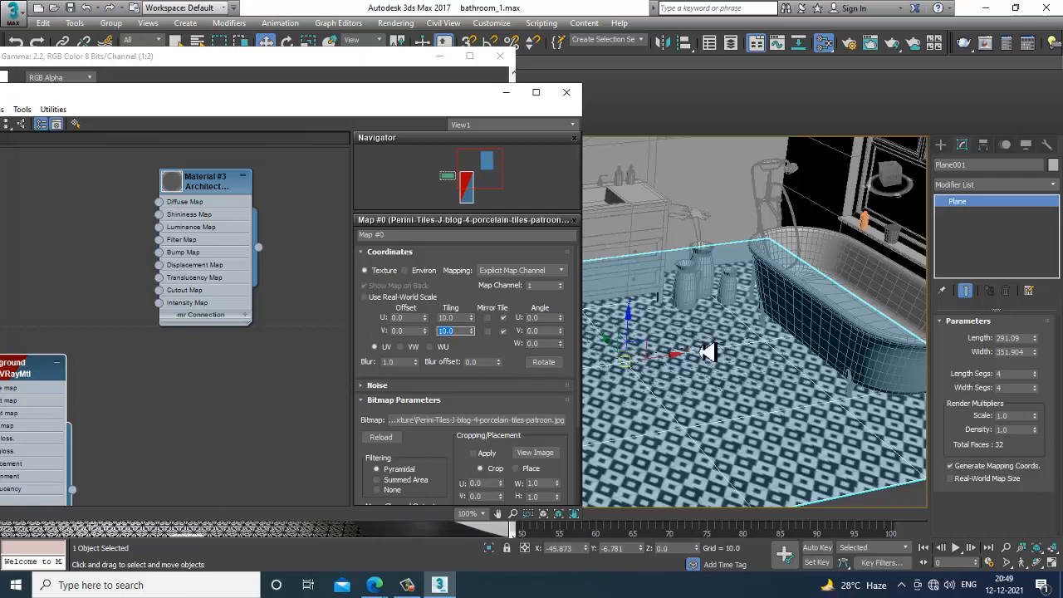
# With the floor plane deselected and the Slate Material Editor minimised, switch the perspective viewport to High Quality shading.
pyautogui.scroll(3, 775, 368)
pyautogui.click(812, 474)
pyautogui.scroll(5, 769, 375)
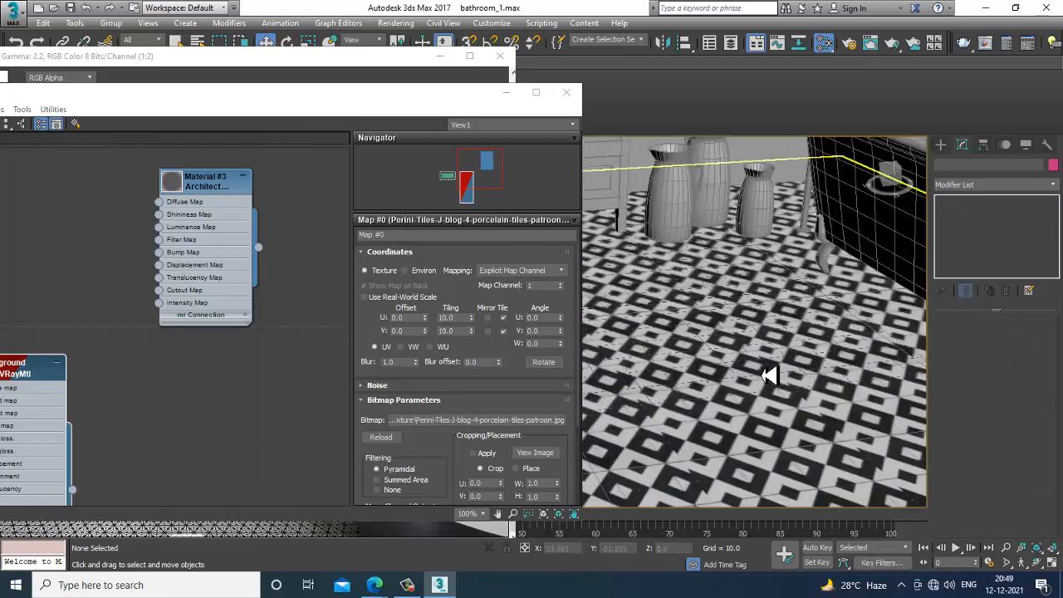
pyautogui.scroll(6, 771, 422)
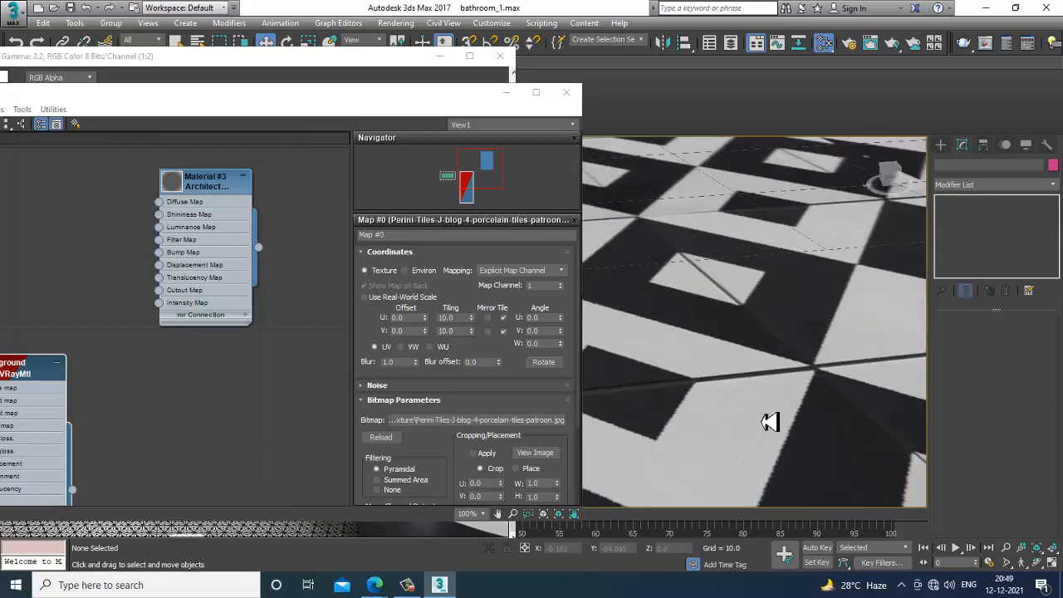
pyautogui.scroll(-10, 770, 422)
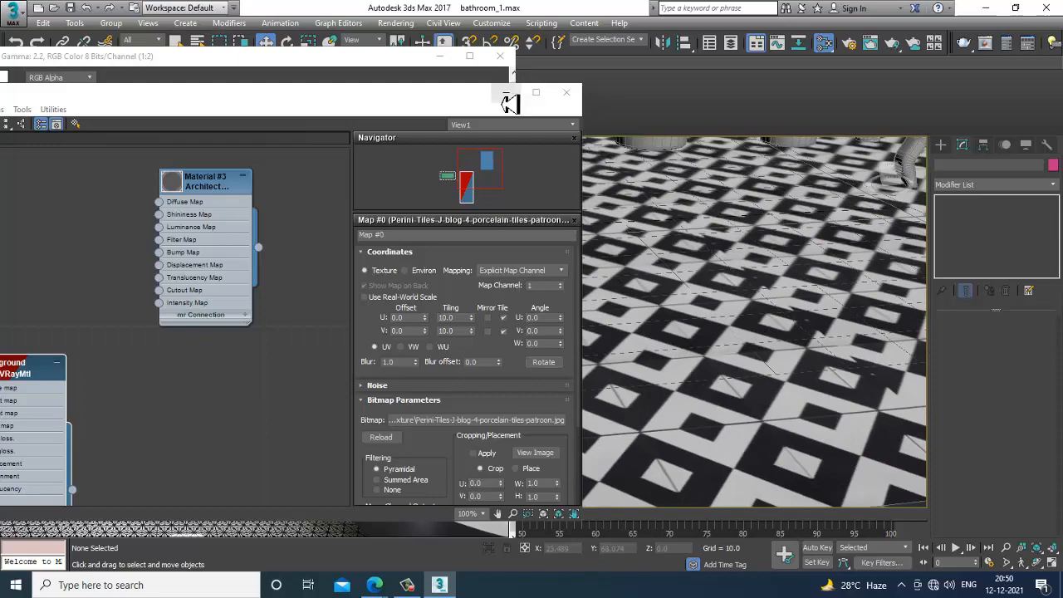
pyautogui.click(506, 93)
pyautogui.moveTo(149, 55); pyautogui.dragTo(166, 171)
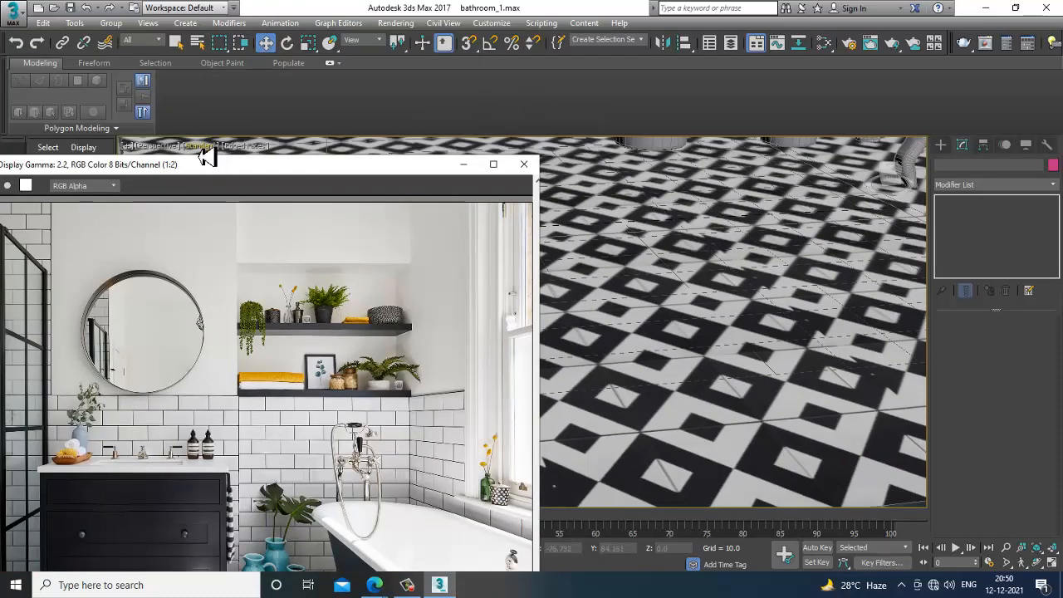
pyautogui.click(199, 147)
pyautogui.click(231, 158)
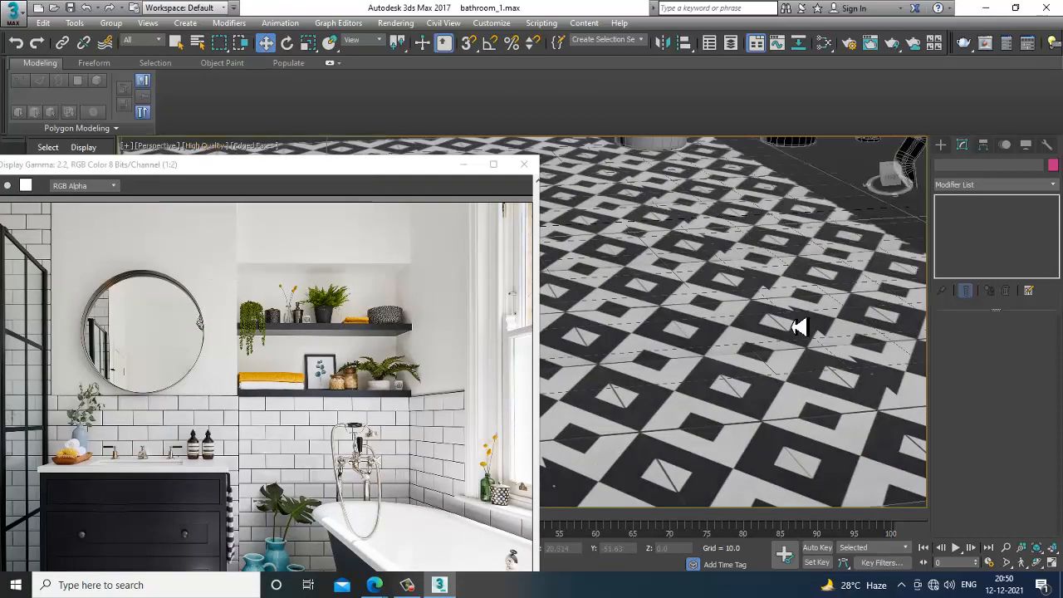
# Compare the scale of the floor's tile pattern with the floor in the reference photo.
pyautogui.scroll(-12, 797, 326)
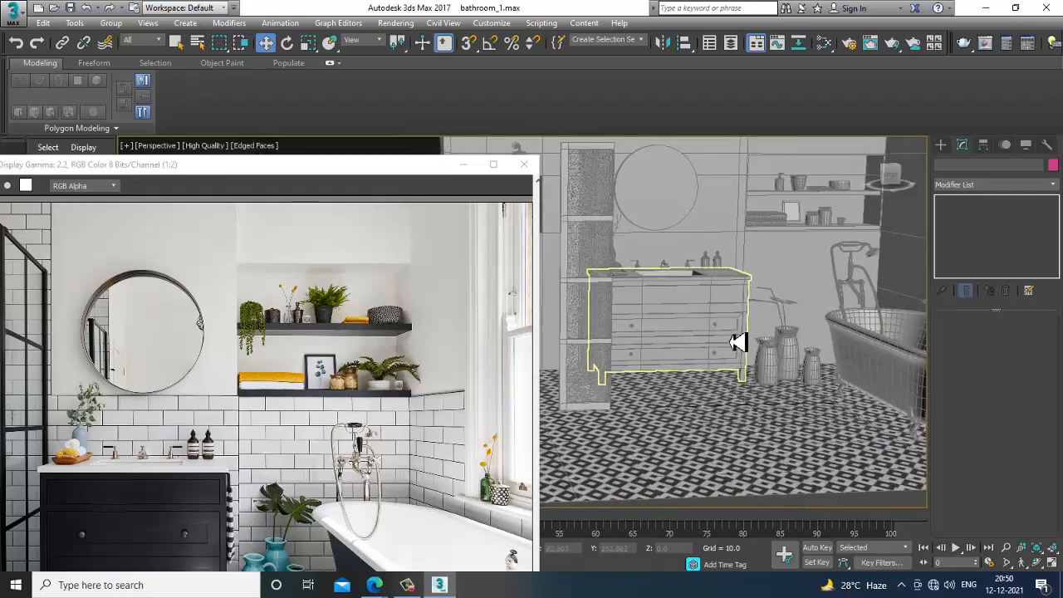
pyautogui.scroll(5, 737, 343)
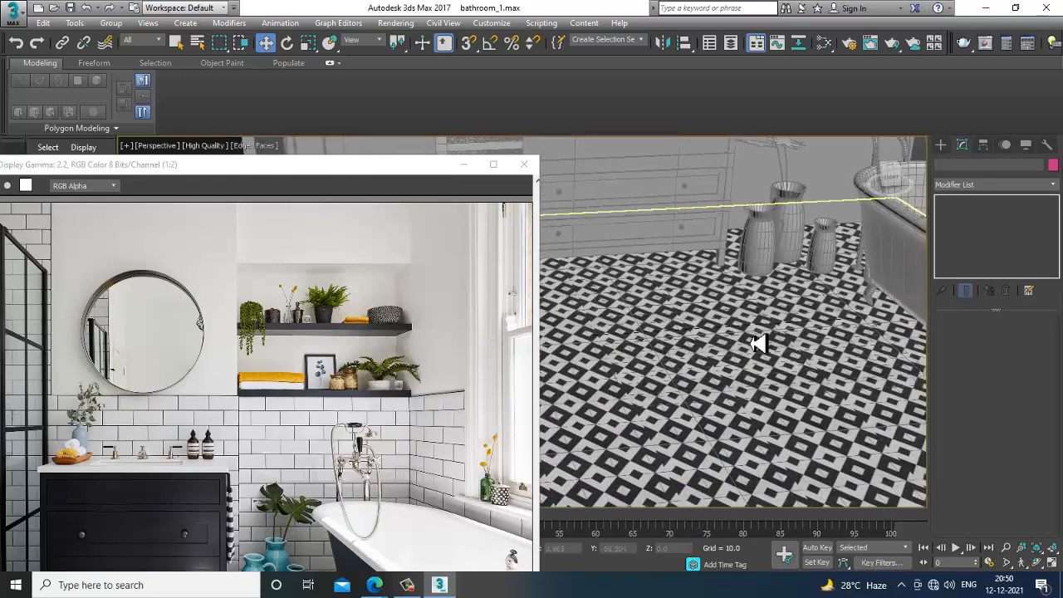
pyautogui.moveTo(292, 166); pyautogui.dragTo(283, 48)
pyautogui.scroll(2, 711, 373)
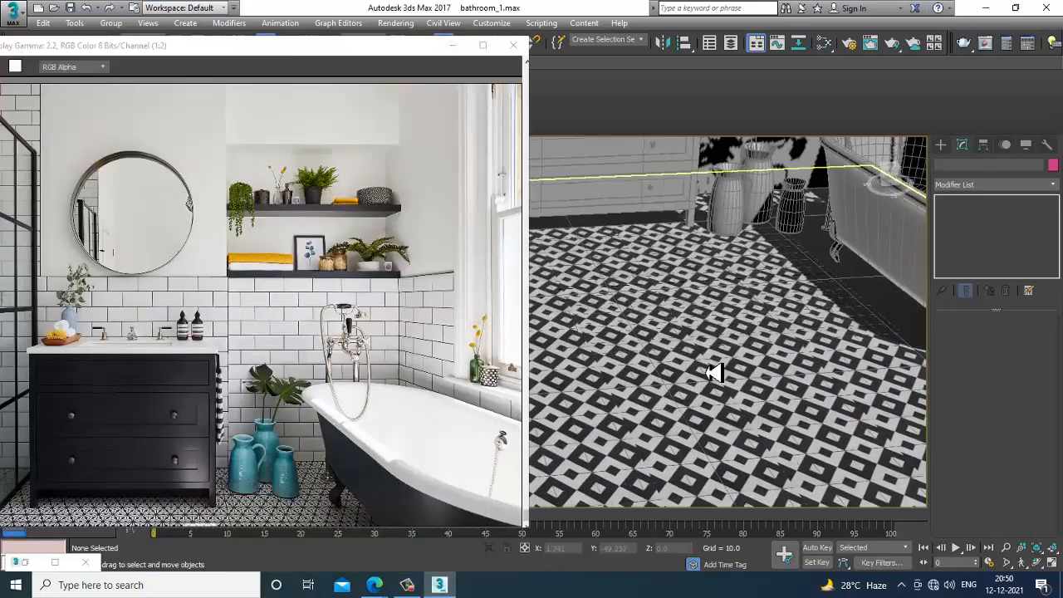
pyautogui.scroll(4, 711, 380)
pyautogui.scroll(-5, 712, 343)
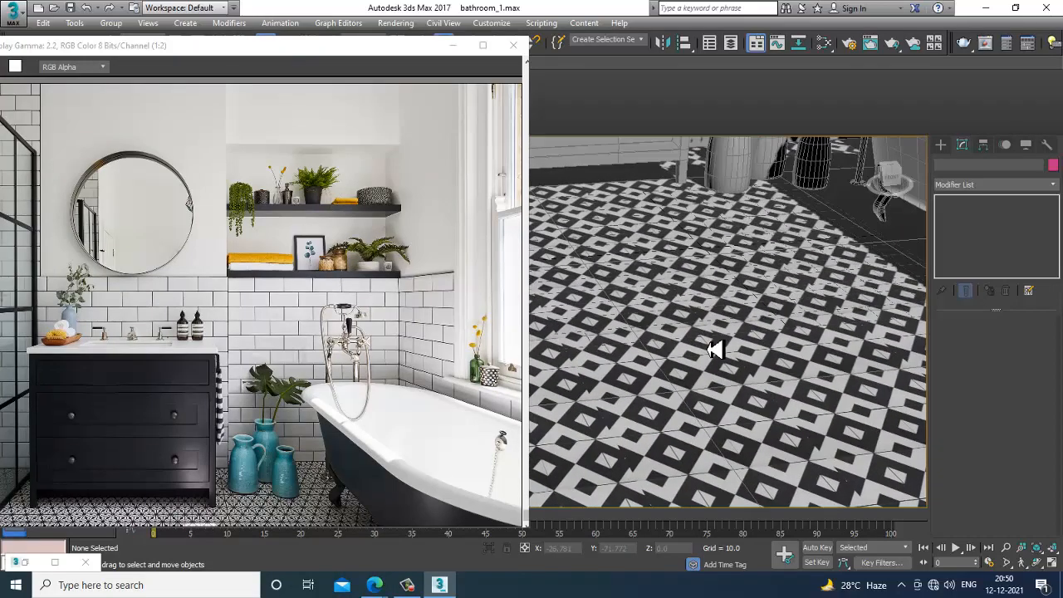
# Select the floor plane and switch the perspective viewport to Standard shading.
pyautogui.click(746, 371)
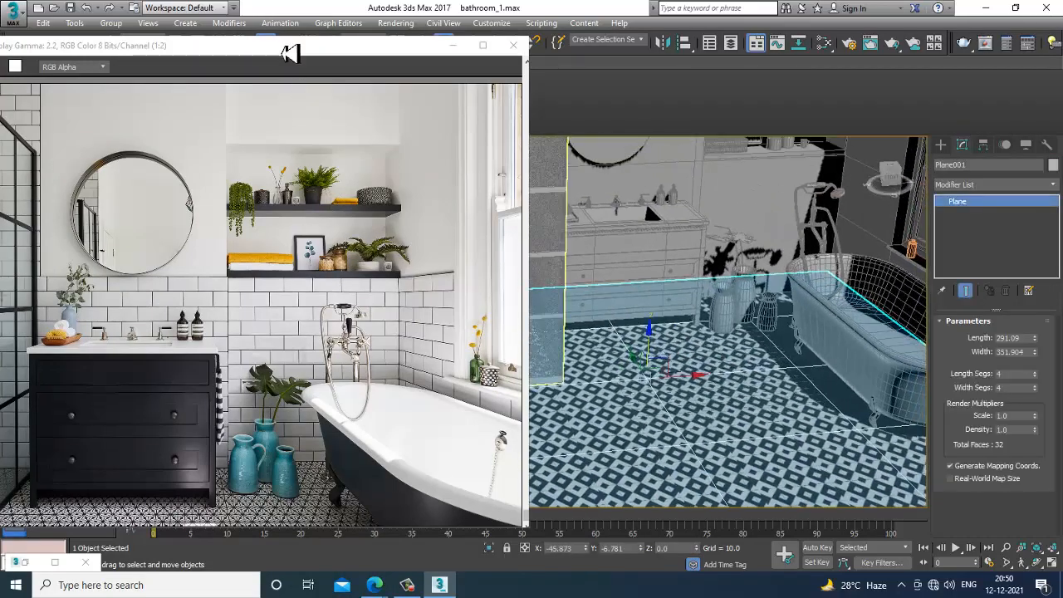
pyautogui.moveTo(285, 47); pyautogui.dragTo(290, 184)
pyautogui.click(208, 145)
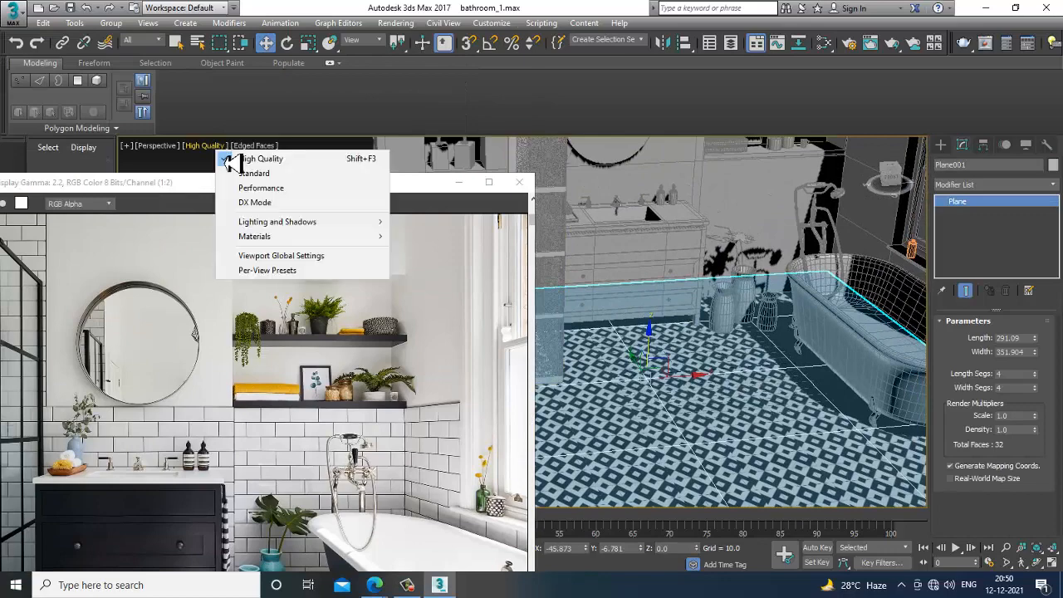
pyautogui.click(249, 170)
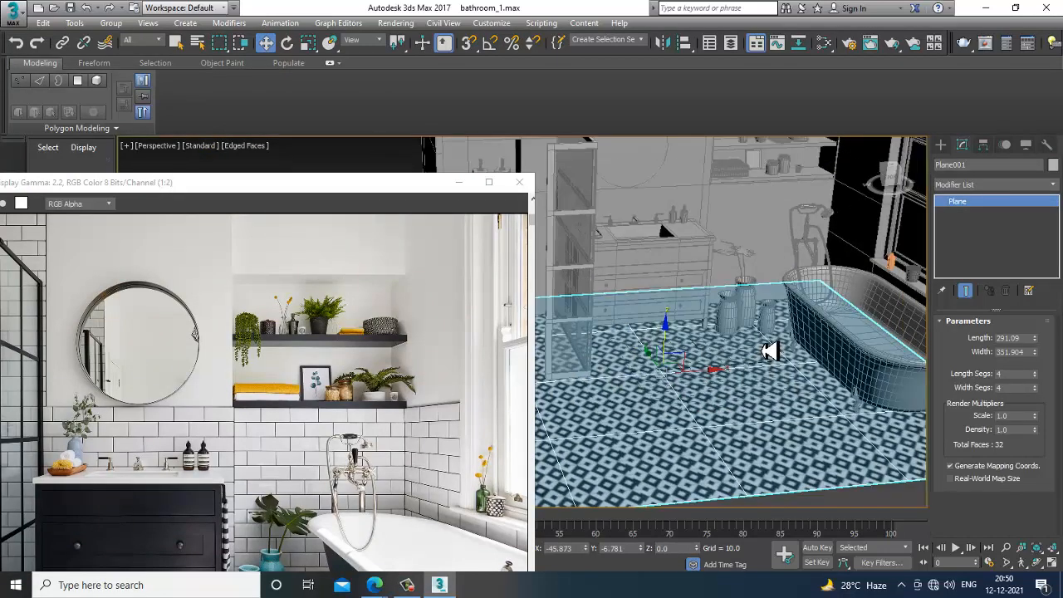
# Reopen the Slate Material Editor and place its window so the map browser and node view are fully visible.
pyautogui.scroll(2, 794, 375)
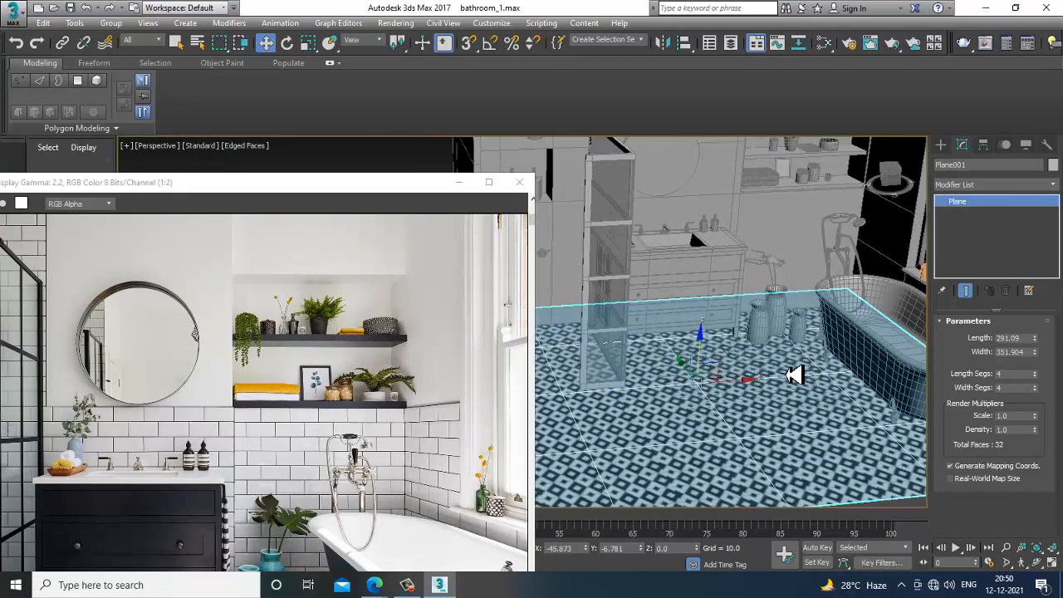
pyautogui.keyDown('alt'); pyautogui.moveTo(795, 375); pyautogui.dragTo(772, 455, button='middle'); pyautogui.keyUp('alt')
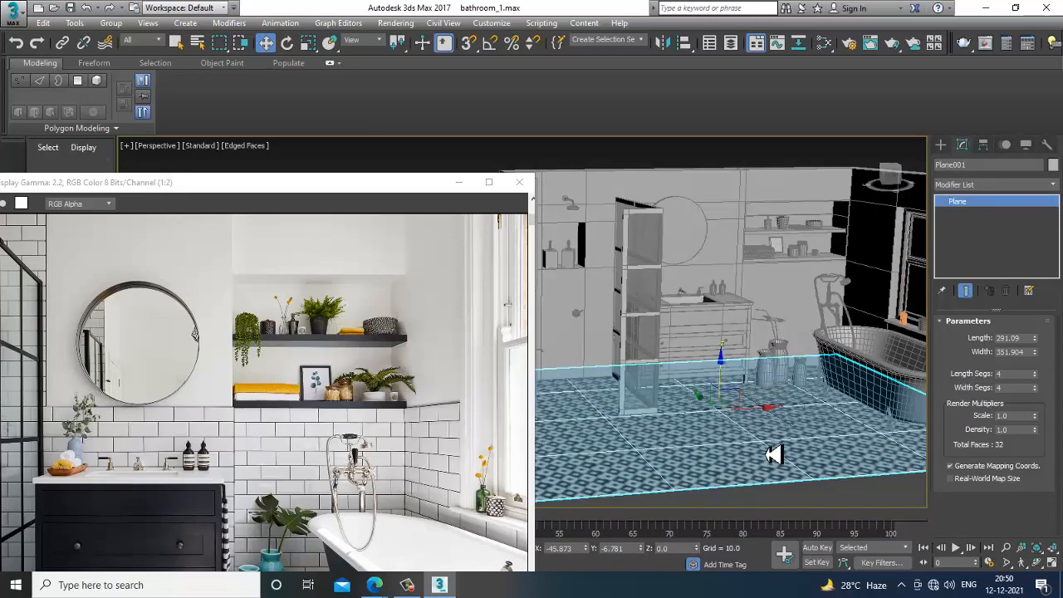
pyautogui.scroll(4, 768, 444)
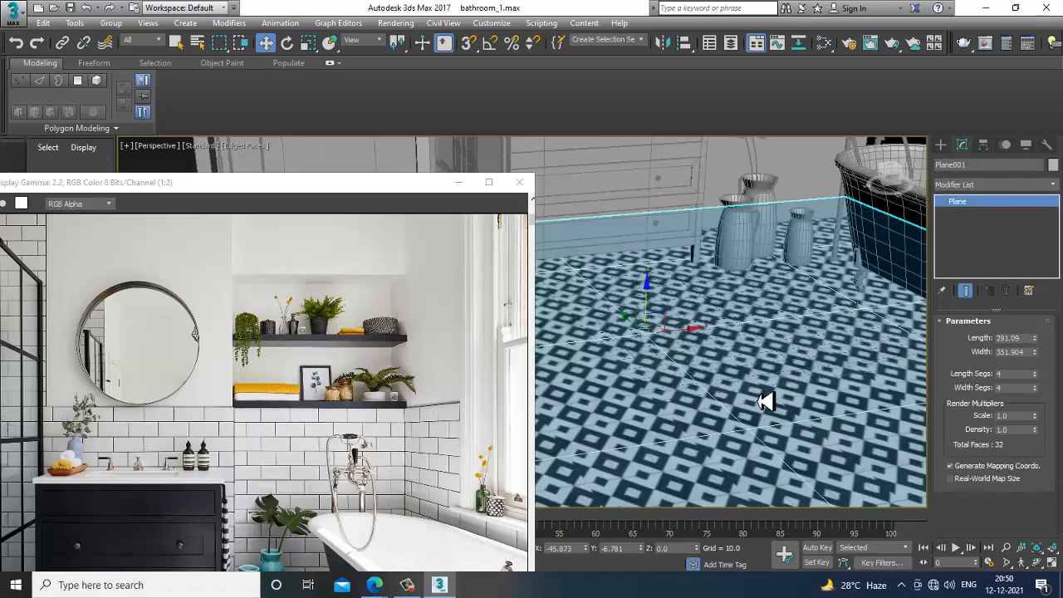
pyautogui.press('m')
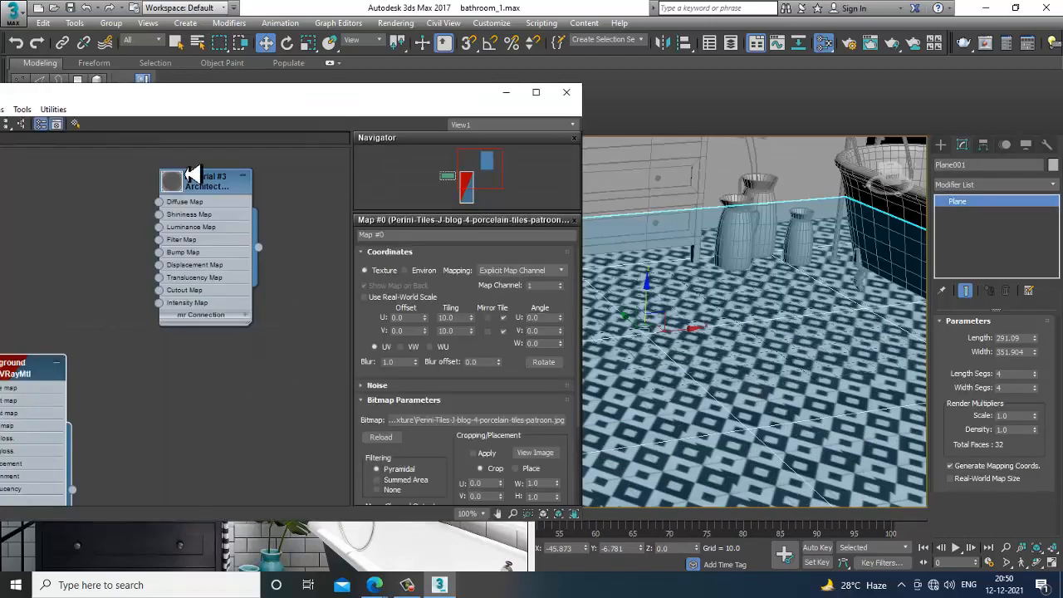
pyautogui.moveTo(191, 104); pyautogui.dragTo(576, 104)
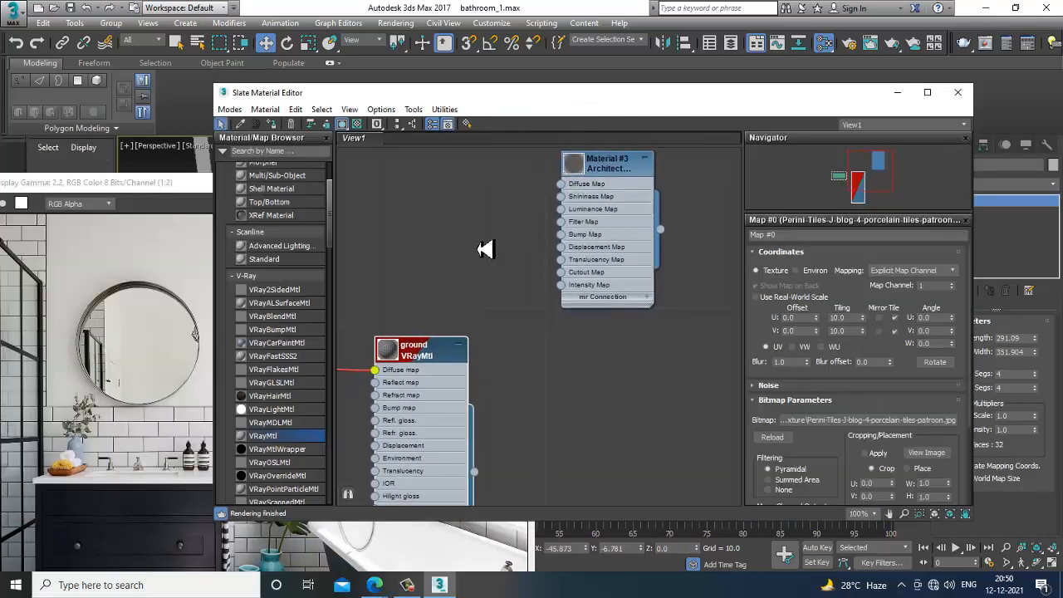
# Try a Noise map with size 0.02 as the bump map of the architectural Material #3, and delete it.
pyautogui.moveTo(332, 231); pyautogui.dragTo(352, 355)
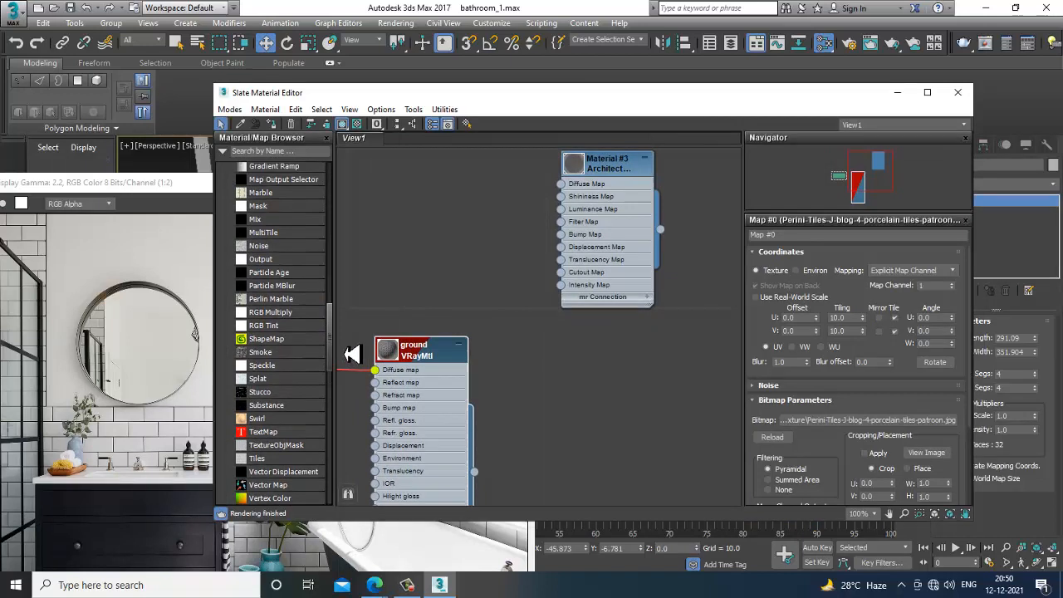
pyautogui.moveTo(258, 246); pyautogui.dragTo(465, 212)
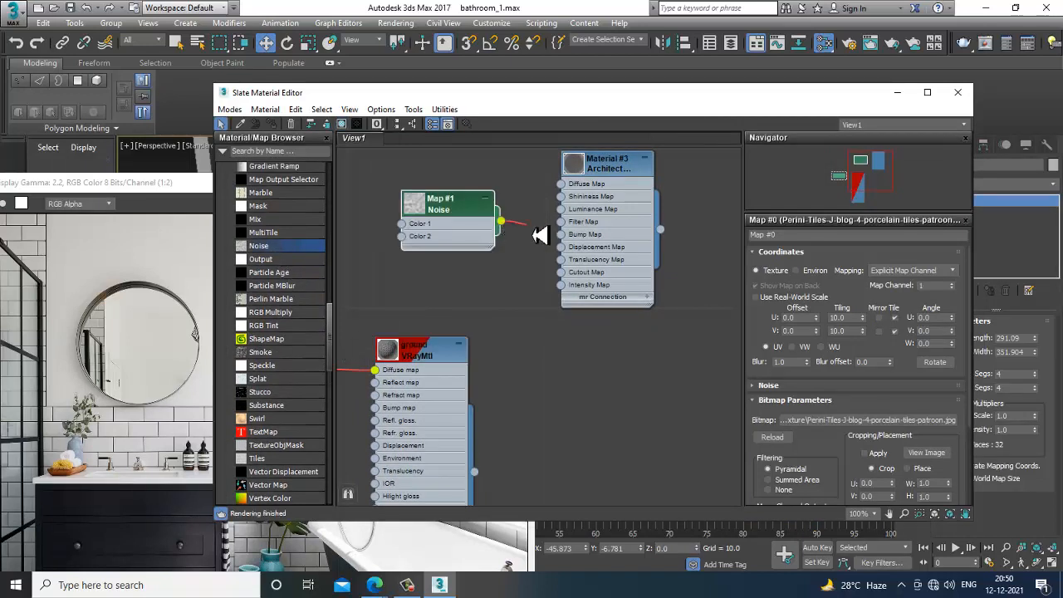
pyautogui.doubleClick(481, 219)
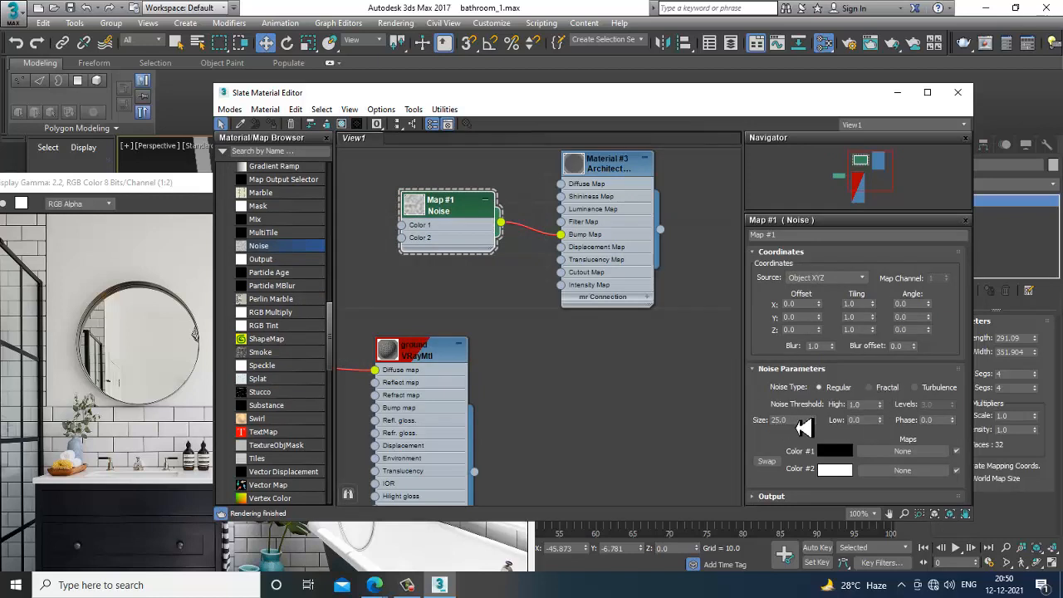
pyautogui.doubleClick(573, 163)
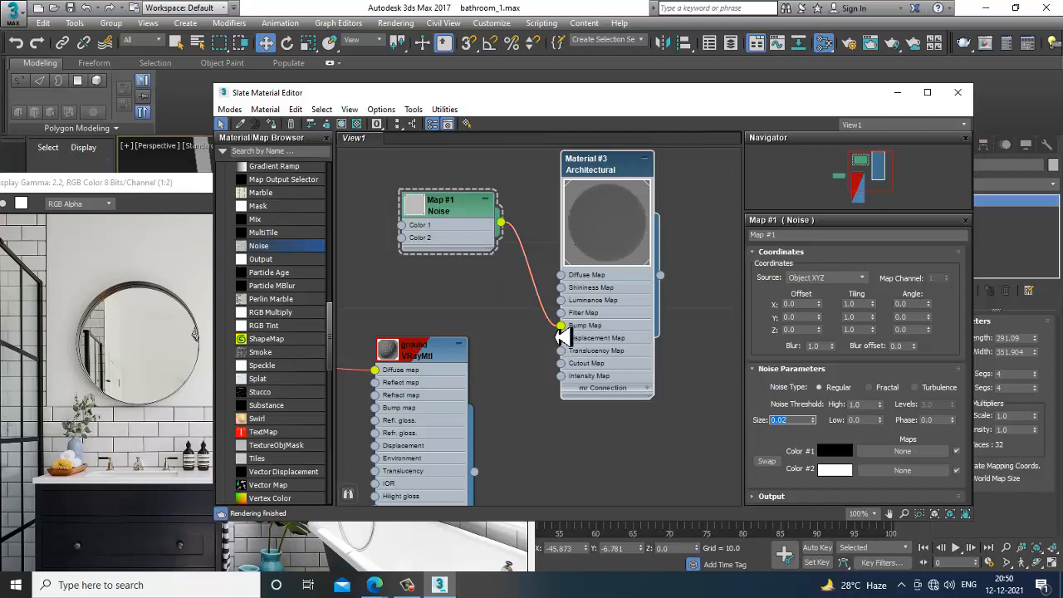
pyautogui.moveTo(562, 336)
pyautogui.mouseDown()
pyautogui.moveTo(510, 333)
pyautogui.moveTo(561, 326)
pyautogui.mouseUp()
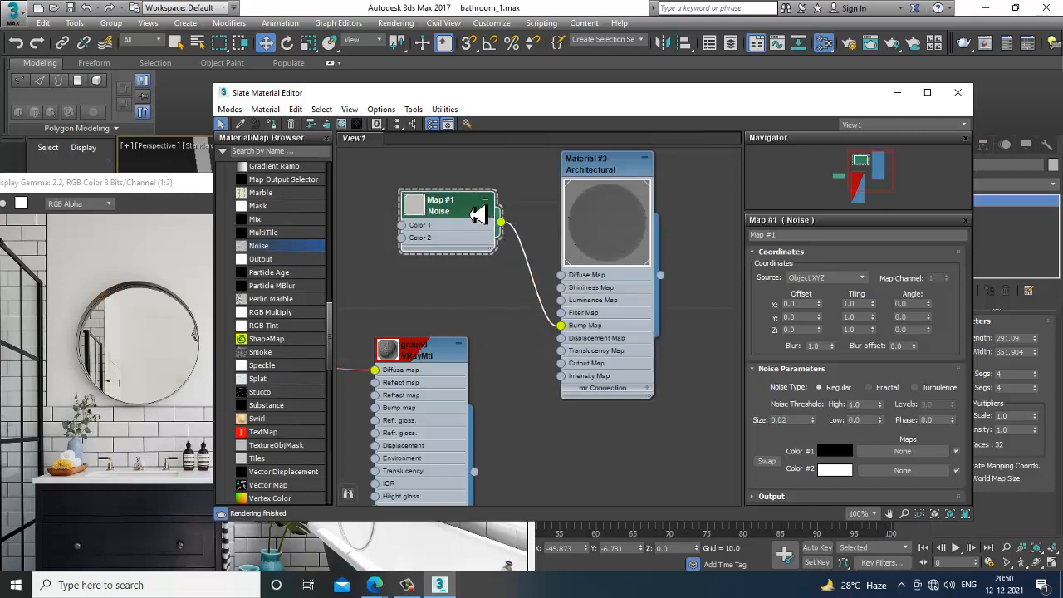
pyautogui.press('Delete')
# Connect a Noise map with size 0.02 to the ground material's bump map and close the Slate Material Editor.
pyautogui.moveTo(455, 388); pyautogui.dragTo(648, 247, button='middle')
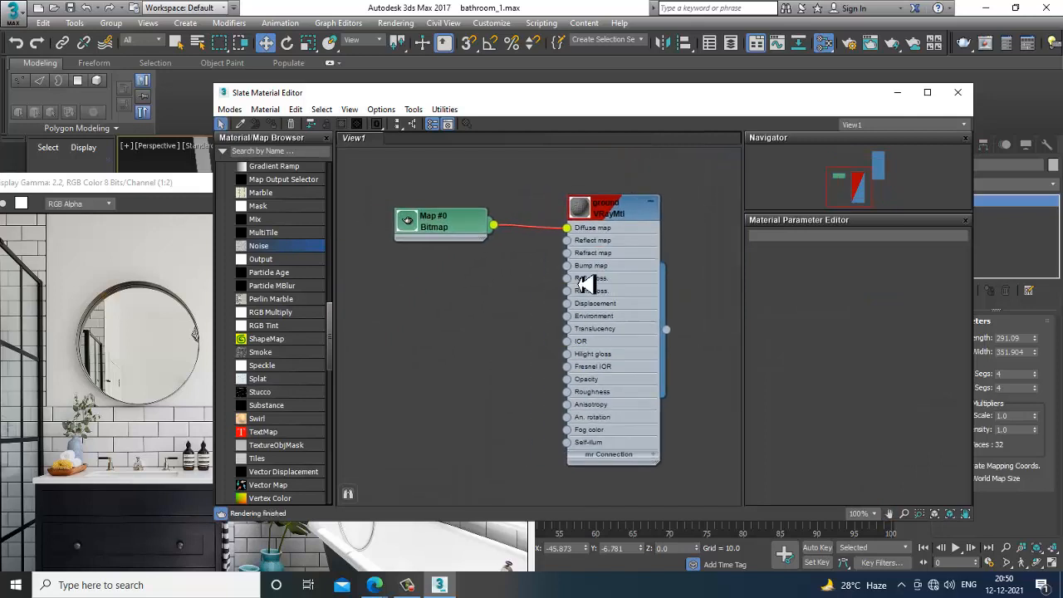
pyautogui.doubleClick(580, 208)
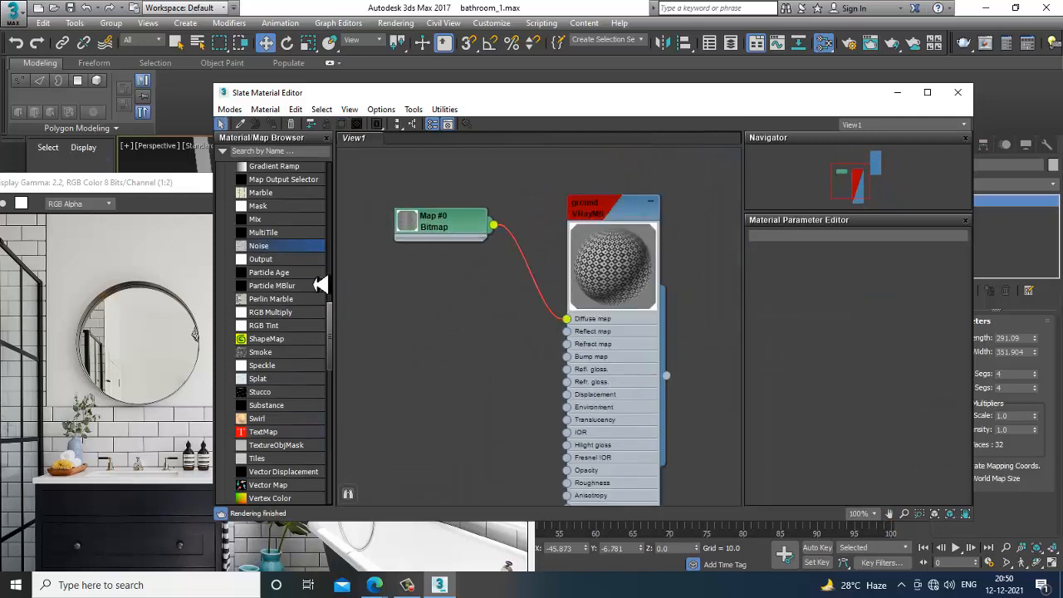
pyautogui.moveTo(320, 285); pyautogui.dragTo(358, 345)
pyautogui.moveTo(455, 376); pyautogui.dragTo(568, 356)
pyautogui.doubleClick(422, 366)
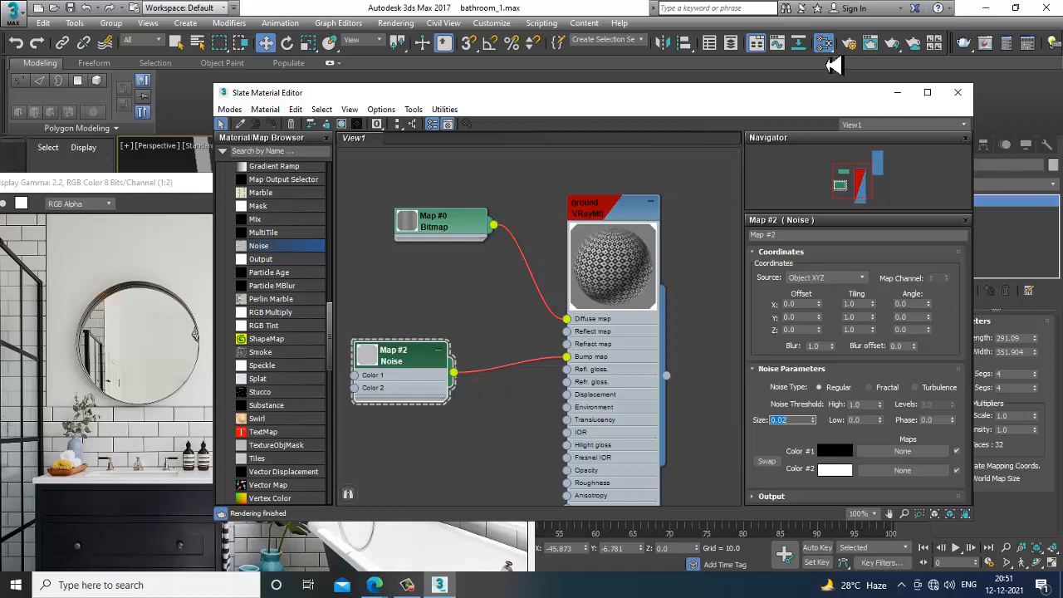
pyautogui.click(957, 92)
# Select the bathroom wall object and reposition the reference photo so its shower area is visible.
pyautogui.scroll(-5, 731, 330)
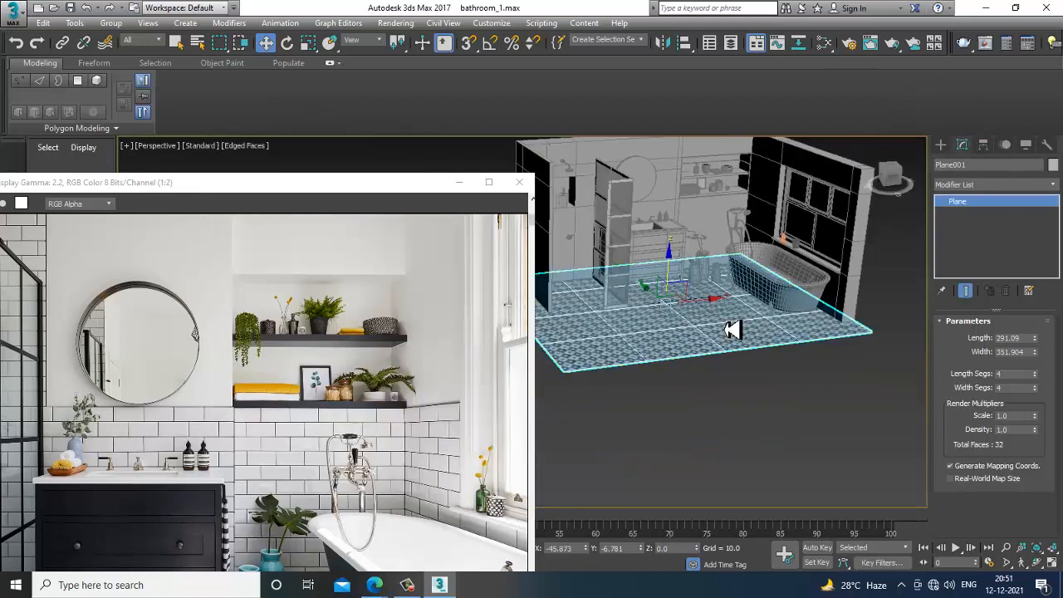
pyautogui.keyDown('alt'); pyautogui.moveTo(731, 329); pyautogui.dragTo(745, 245, button='middle'); pyautogui.keyUp('alt')
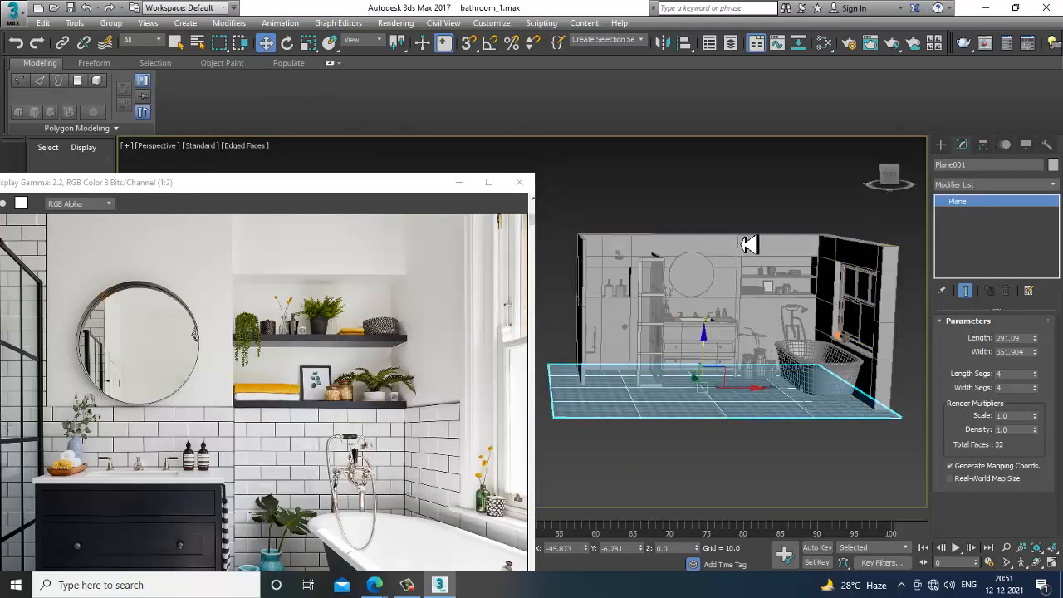
pyautogui.click(752, 284)
pyautogui.scroll(5, 752, 287)
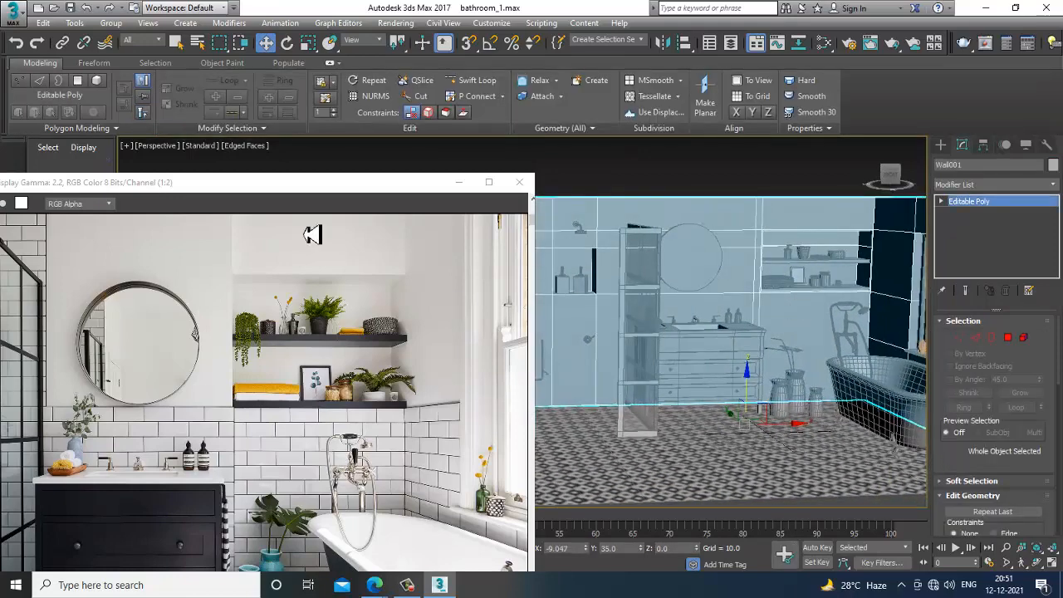
pyautogui.moveTo(255, 188); pyautogui.dragTo(404, 154)
pyautogui.keyDown('alt'); pyautogui.moveTo(739, 316); pyautogui.dragTo(841, 314, button='middle'); pyautogui.keyUp('alt')
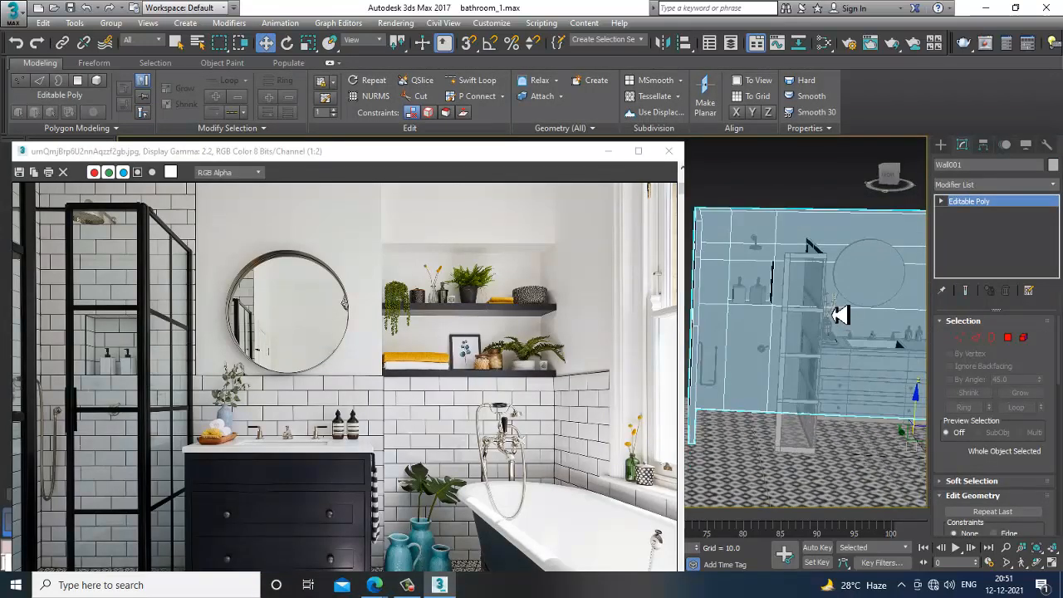
pyautogui.click(486, 79)
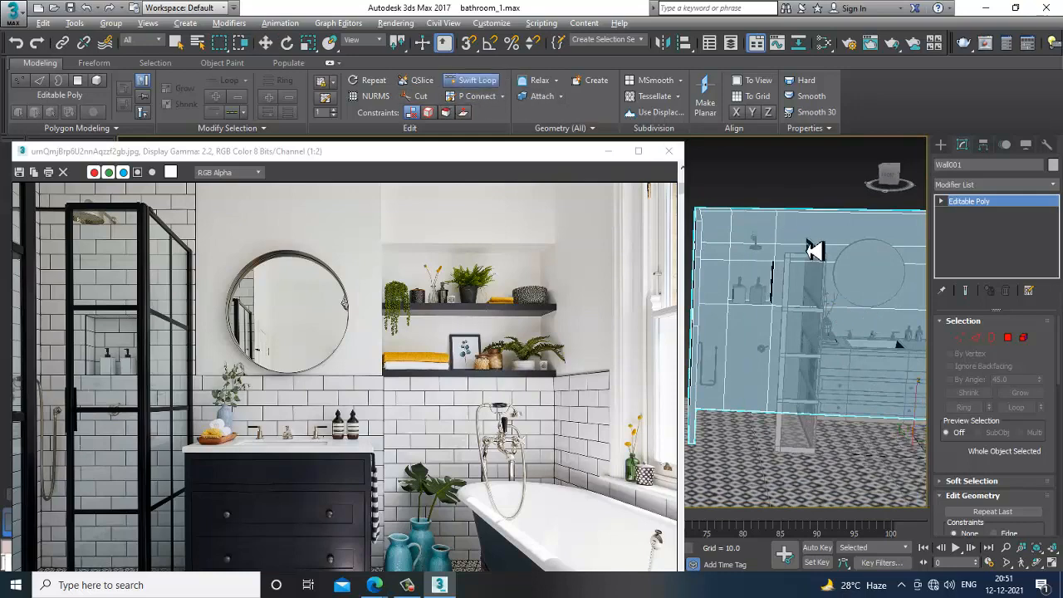
pyautogui.keyDown('alt'); pyautogui.moveTo(822, 225); pyautogui.dragTo(773, 273, button='middle'); pyautogui.keyUp('alt')
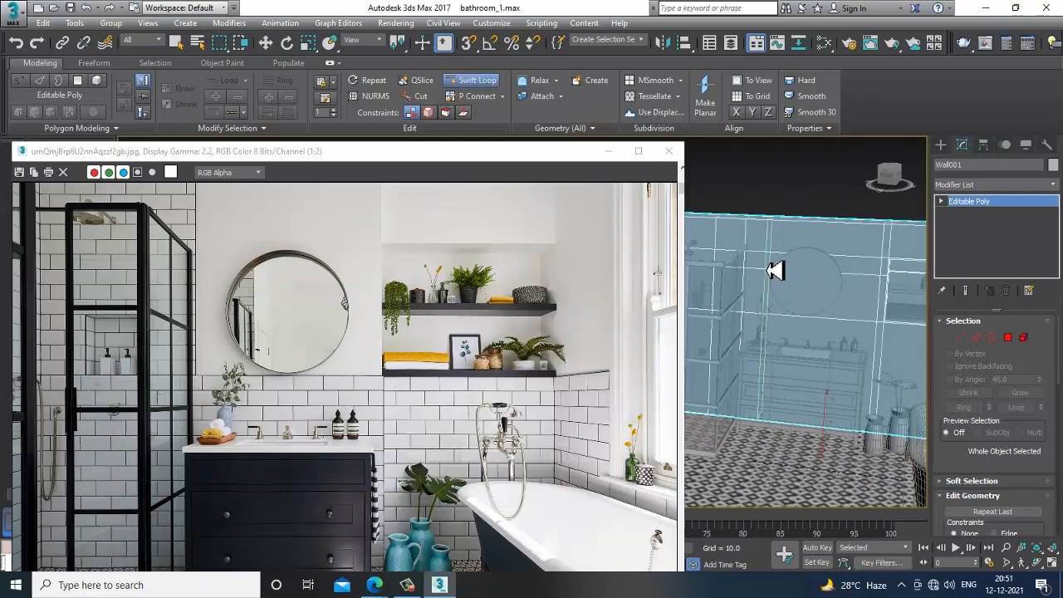
pyautogui.press('w')
# At polygon level, select all wall polygons around the shower area, up to the glass enclosure.
pyautogui.keyDown('alt'); pyautogui.moveTo(807, 322); pyautogui.dragTo(806, 294, button='middle'); pyautogui.keyUp('alt')
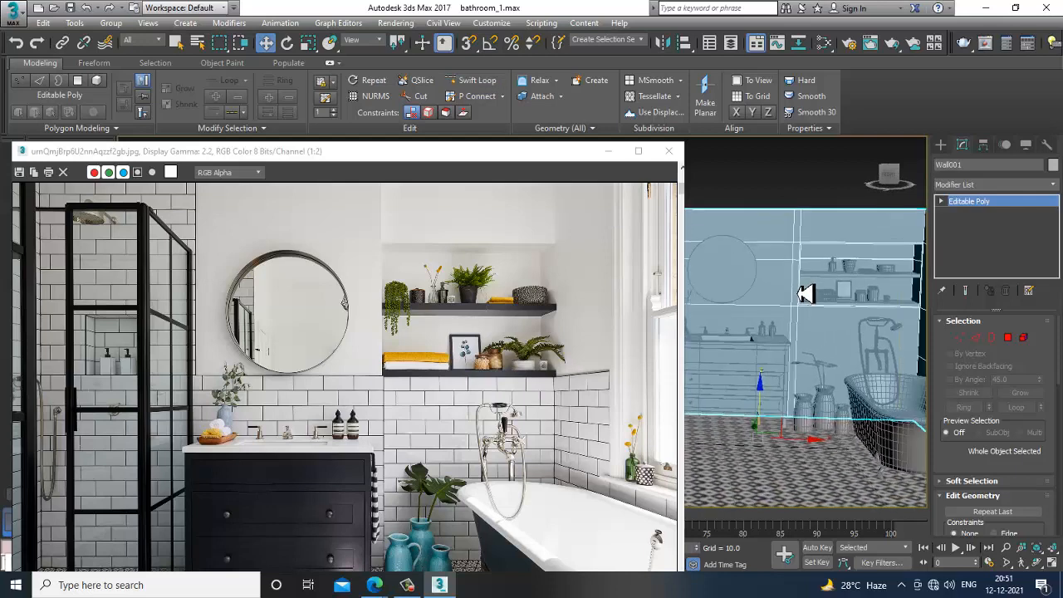
pyautogui.scroll(-5, 806, 295)
pyautogui.click(1008, 338)
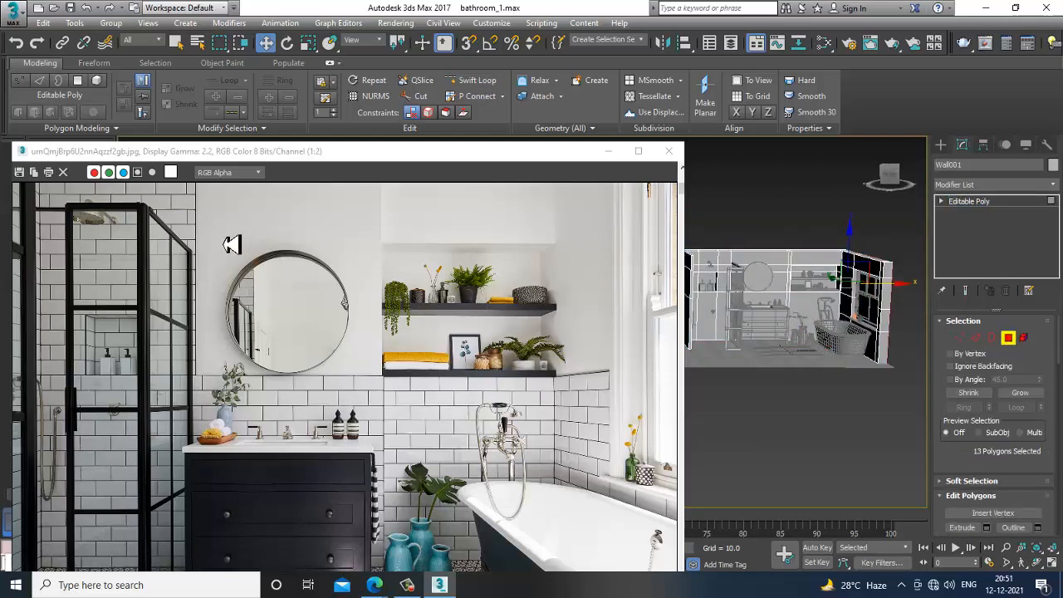
pyautogui.scroll(5, 837, 349)
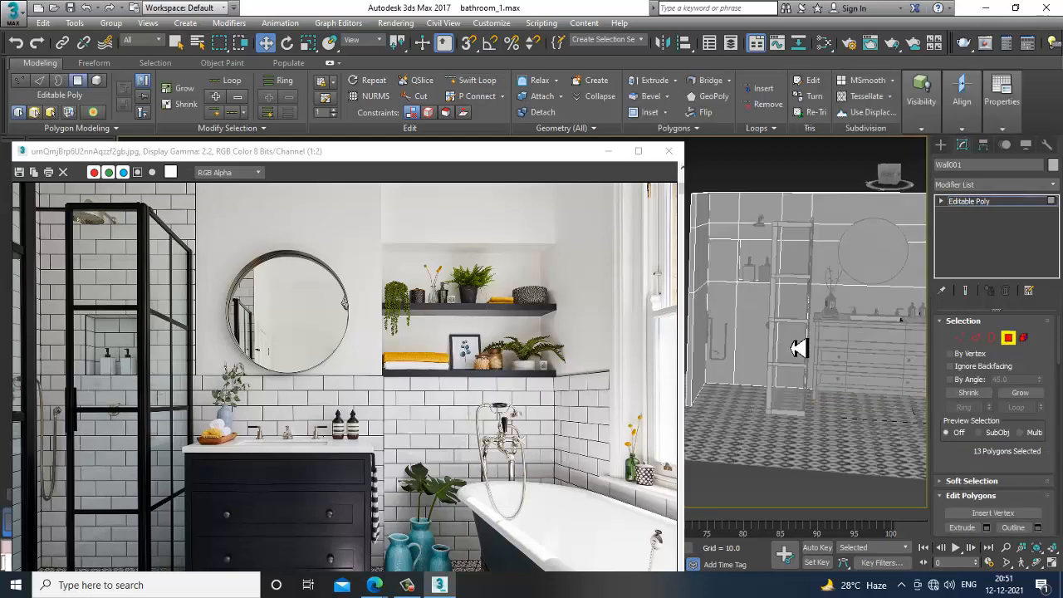
pyautogui.keyDown('alt'); pyautogui.moveTo(797, 349); pyautogui.dragTo(841, 353, button='middle'); pyautogui.keyUp('alt')
pyautogui.keyDown('alt'); pyautogui.moveTo(769, 277); pyautogui.dragTo(774, 282, button='middle'); pyautogui.keyUp('alt')
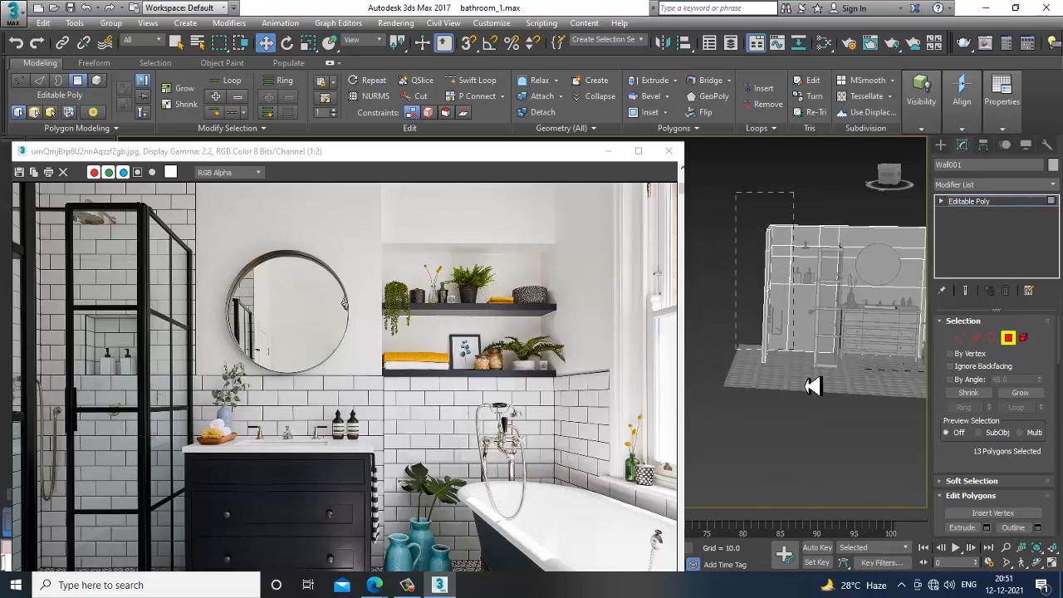
pyautogui.hotkey('ctrl', 'a')
pyautogui.keyDown('alt'); pyautogui.moveTo(864, 443); pyautogui.dragTo(741, 271, button='middle'); pyautogui.keyUp('alt')
# Add a new VRayMtl below the ground material in the Slate Material Editor and open its parameters.
pyautogui.moveTo(581, 159); pyautogui.dragTo(465, 130)
pyautogui.scroll(2, 711, 379)
pyautogui.scroll(2, 636, 330)
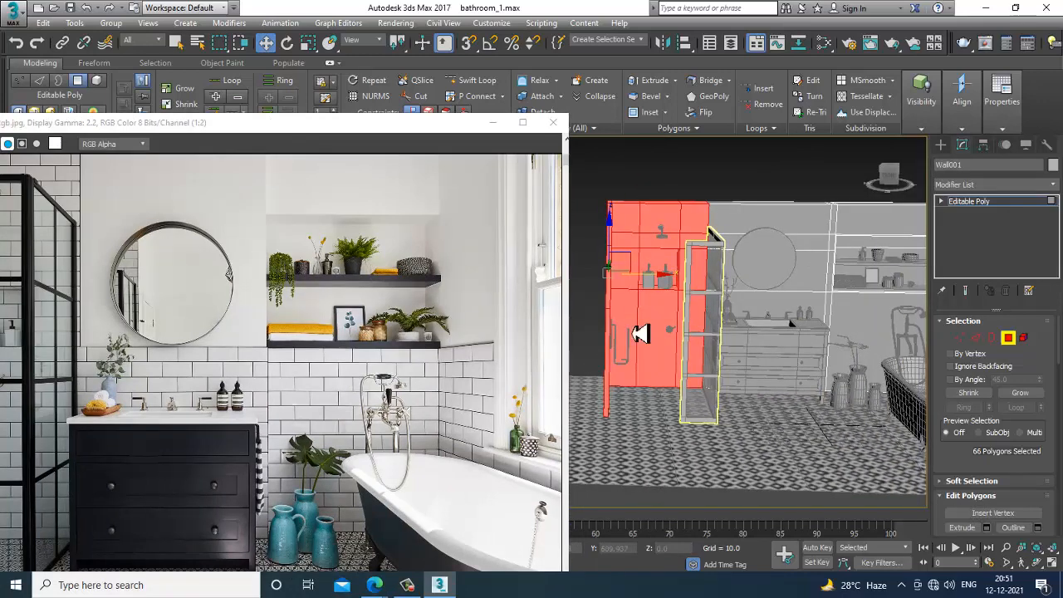
pyautogui.scroll(2, 733, 360)
pyautogui.scroll(1, 724, 356)
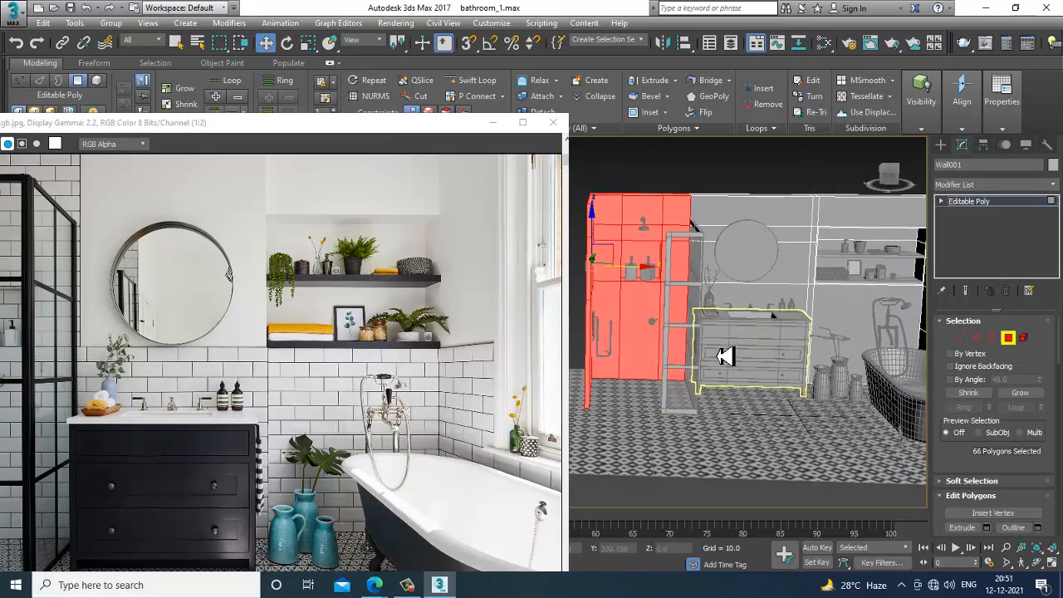
pyautogui.press('m')
pyautogui.moveTo(607, 429); pyautogui.dragTo(673, 220, button='middle')
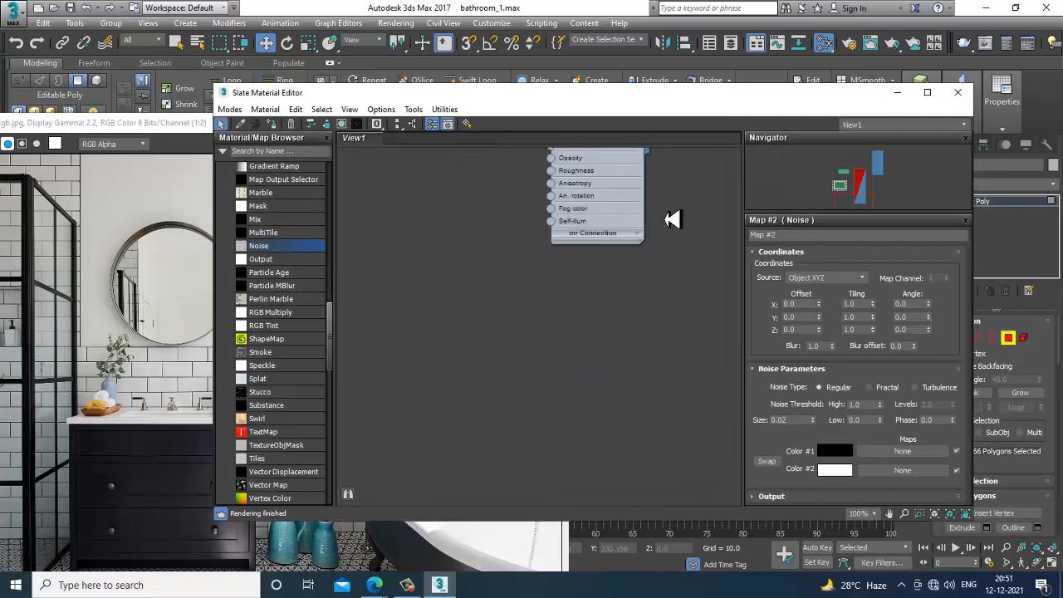
pyautogui.moveTo(339, 334); pyautogui.dragTo(340, 248)
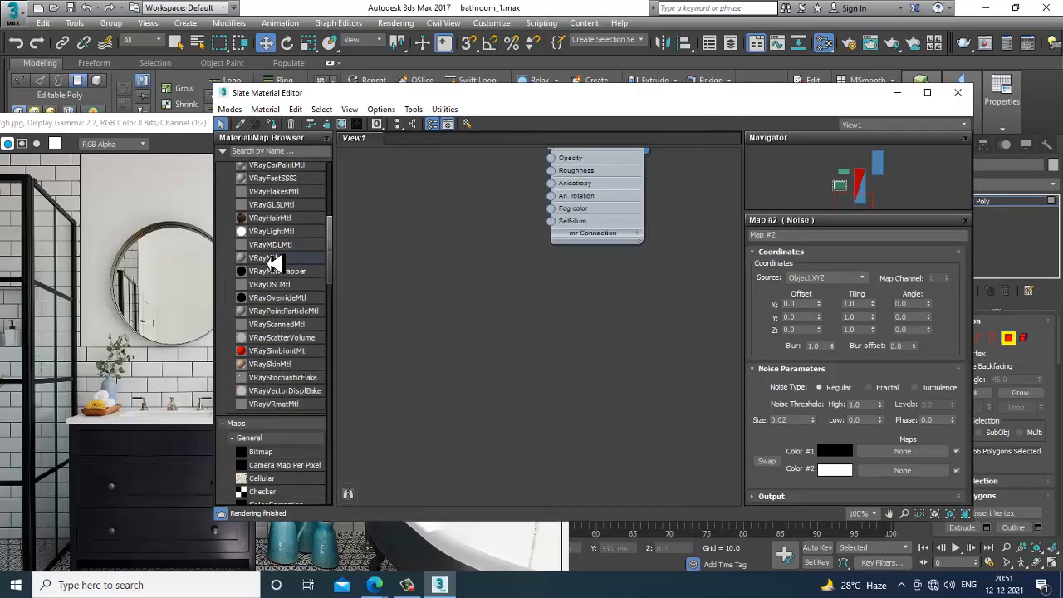
pyautogui.moveTo(457, 291); pyautogui.dragTo(458, 291)
pyautogui.doubleClick(507, 301)
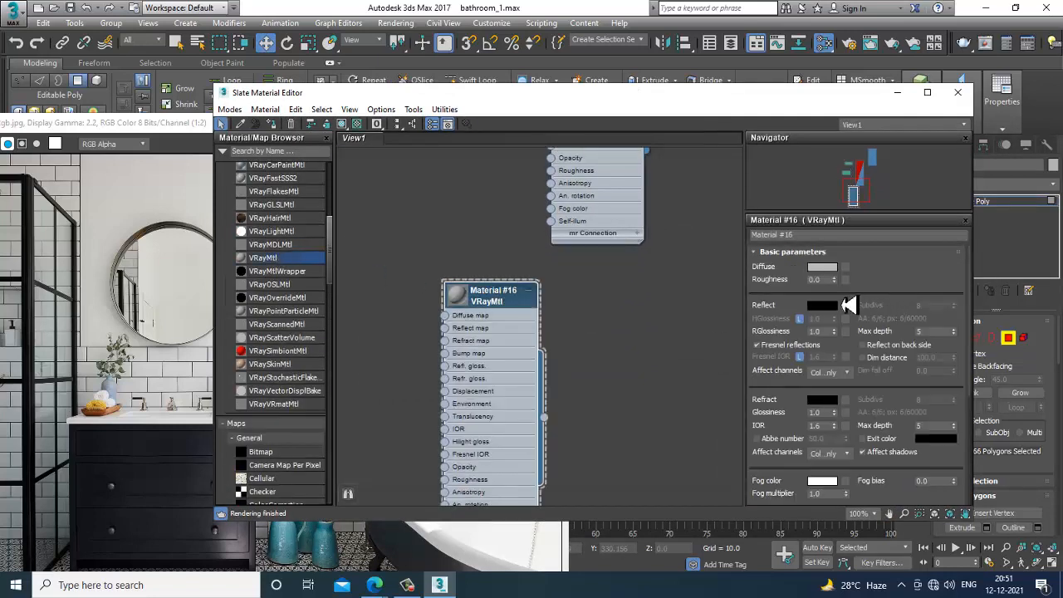
# Rename the new VRayMtl as "wall 1" and load white-bathroom-tile-texture.jpg as its diffuse bitmap.
pyautogui.click(818, 236)
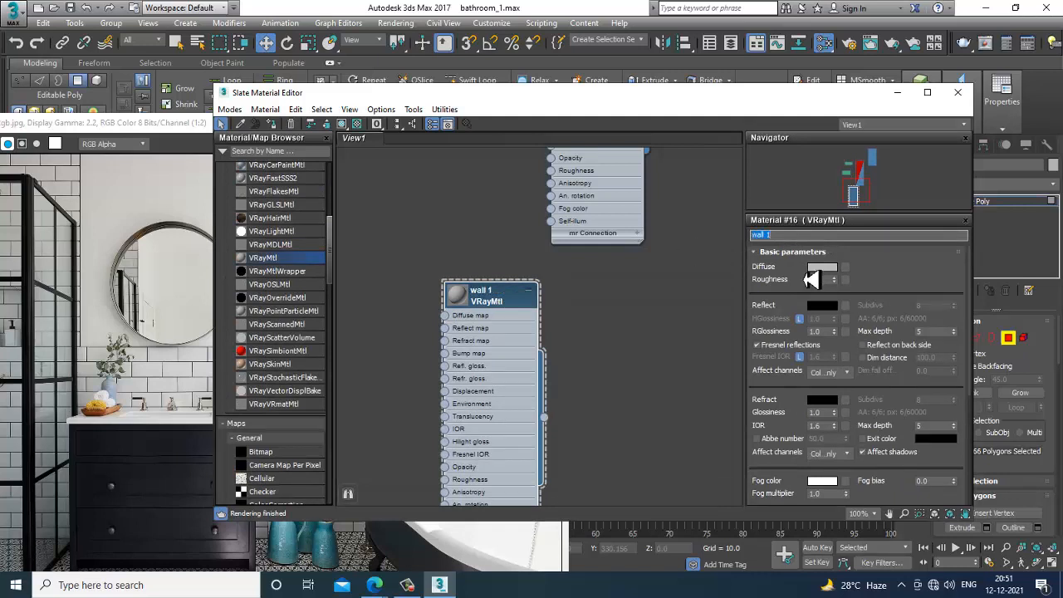
pyautogui.click(845, 268)
pyautogui.doubleClick(470, 140)
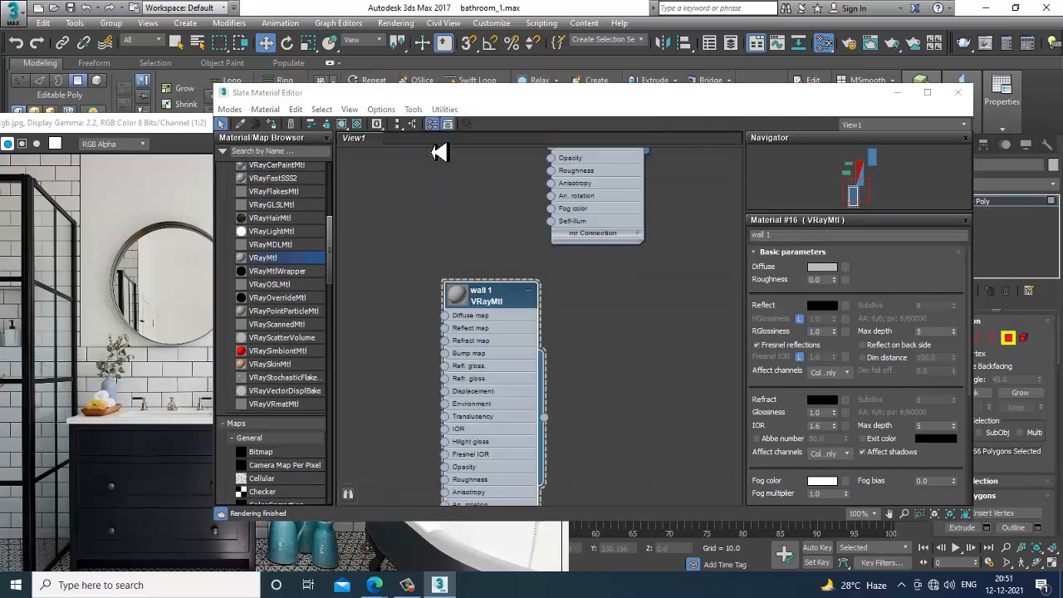
pyautogui.doubleClick(315, 355)
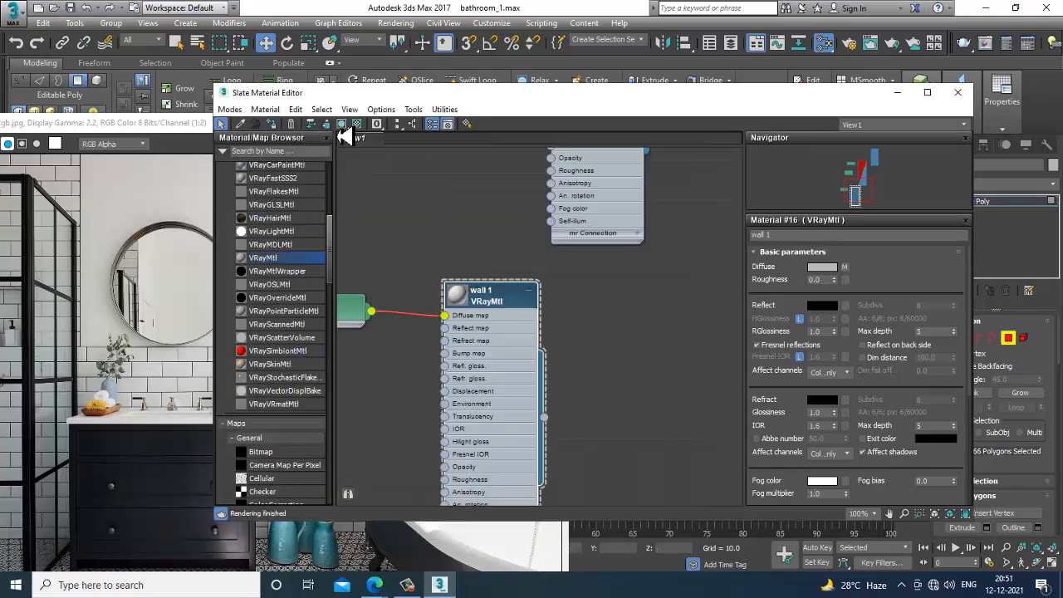
# Apply wall 1 to the selected shower wall polygons with its texture shown in the viewport, keeping the material editor clear of the model.
pyautogui.moveTo(557, 97); pyautogui.dragTo(313, 412)
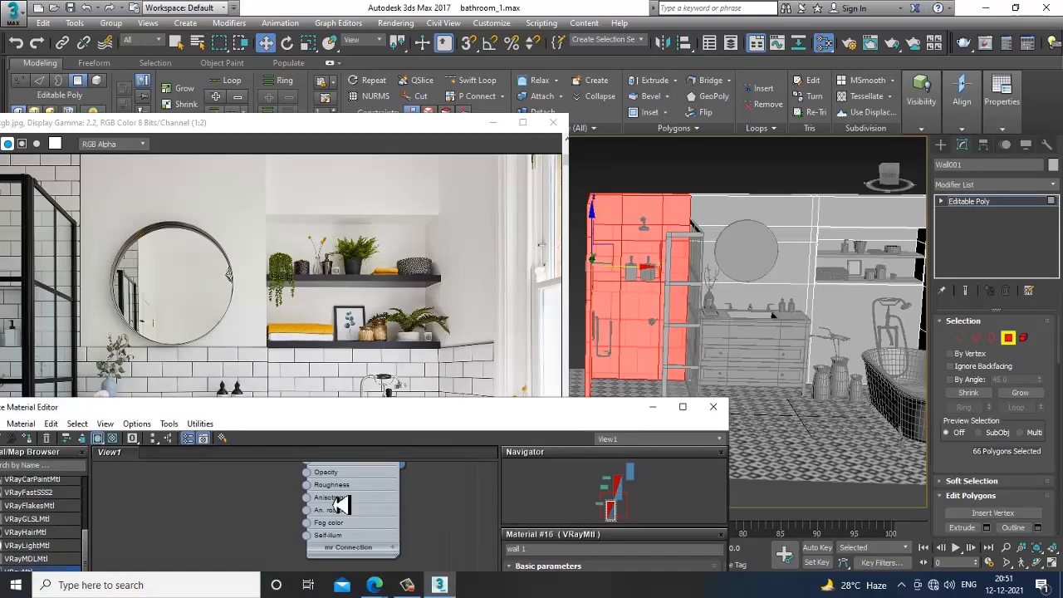
pyautogui.moveTo(412, 415); pyautogui.dragTo(238, 132)
pyautogui.scroll(3, 701, 340)
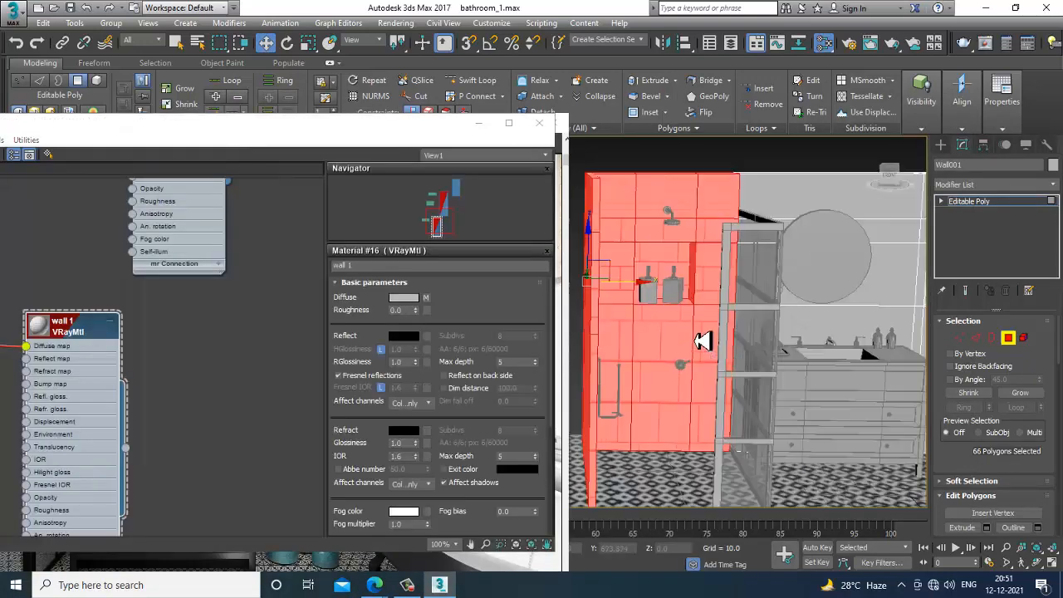
# Set the U and V tiling of wall 1's tile bitmap to 3.0.
pyautogui.click(425, 298)
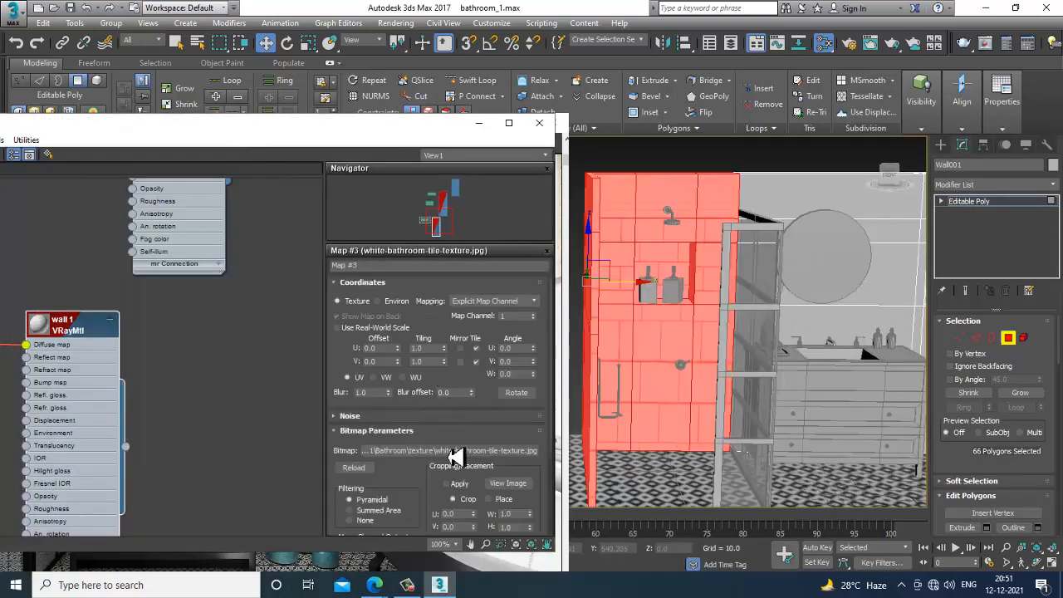
pyautogui.doubleClick(425, 348)
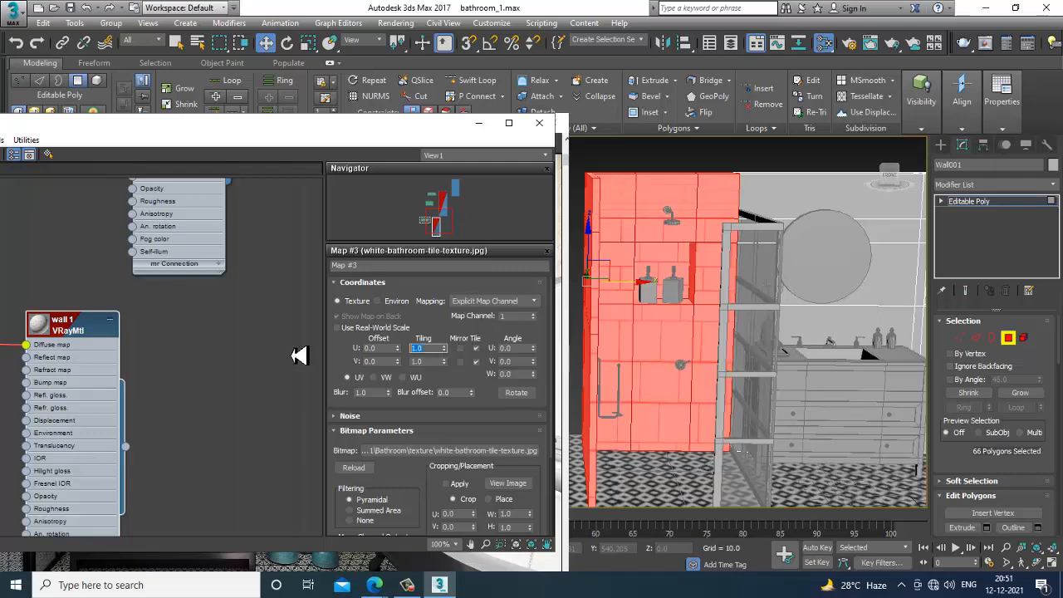
pyautogui.press('Tab')
pyautogui.write('3')
pyautogui.press('Return')
pyautogui.scroll(8, 696, 348)
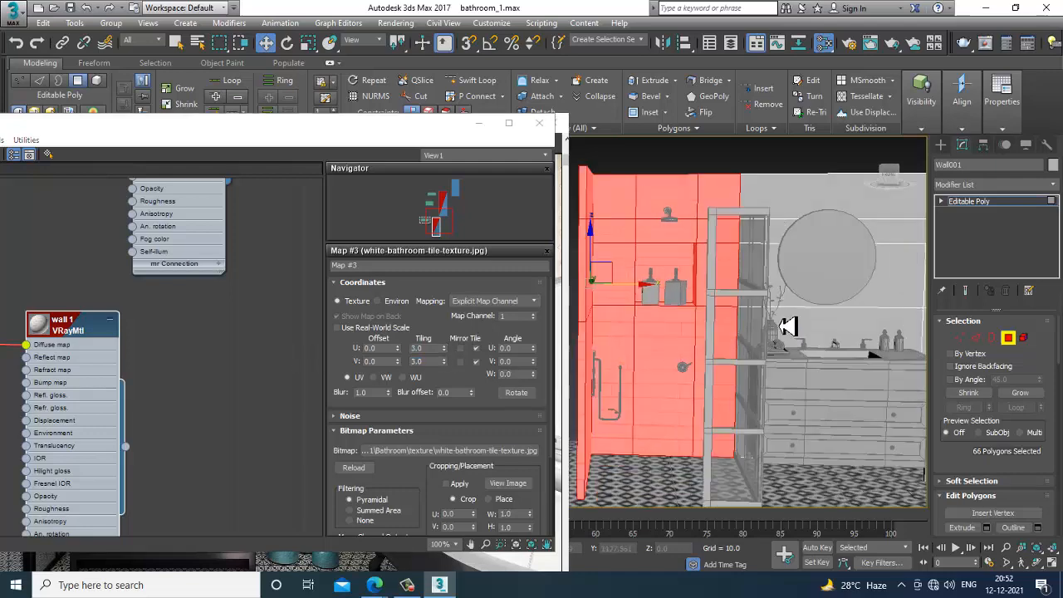
# Add a UVW Map modifier to the selected shower wall polygons and set its mapping to Box.
pyautogui.keyDown('alt'); pyautogui.moveTo(722, 324); pyautogui.dragTo(969, 237, button='middle'); pyautogui.keyUp('alt')
pyautogui.scroll(-6, 776, 287)
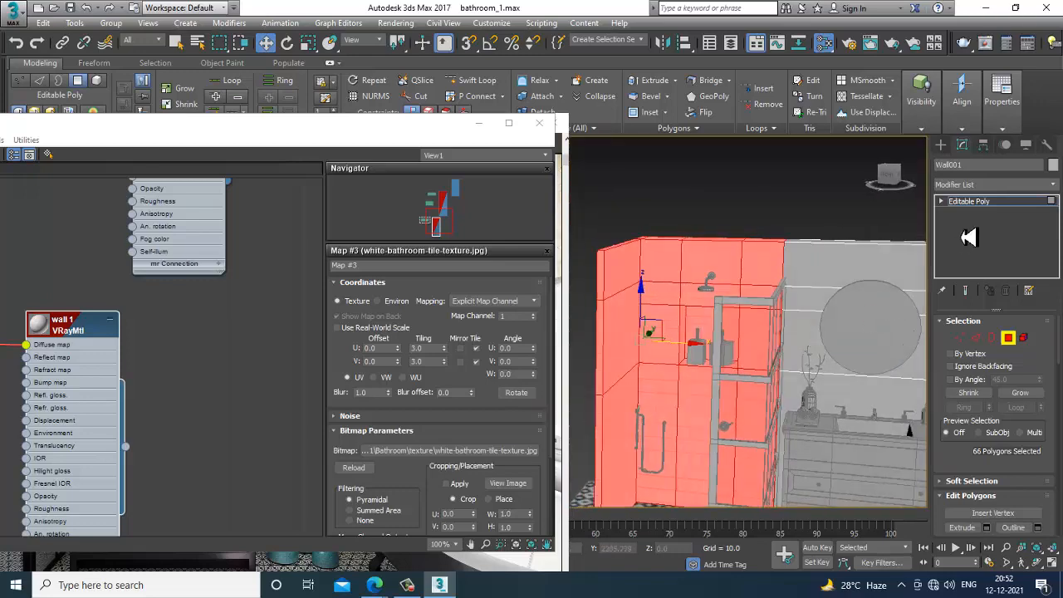
pyautogui.click(985, 185)
pyautogui.scroll(-20, 984, 311)
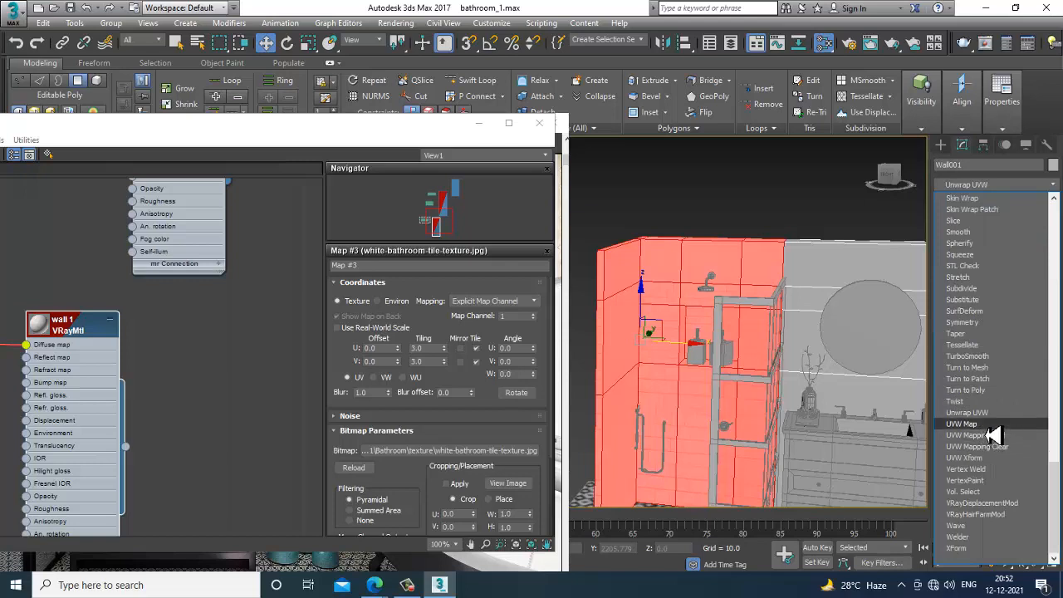
pyautogui.click(995, 432)
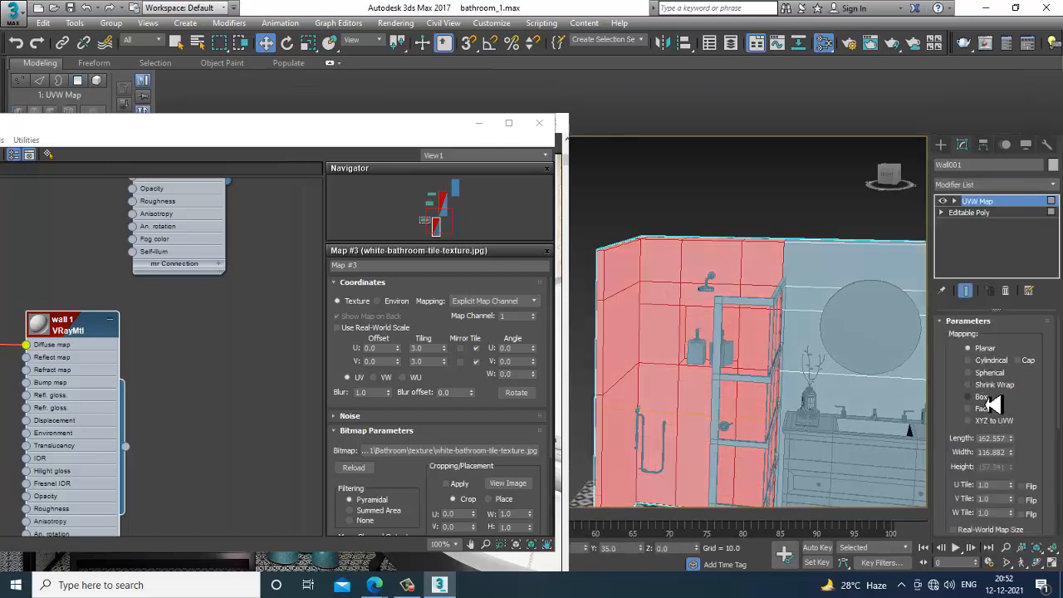
pyautogui.scroll(3, 711, 325)
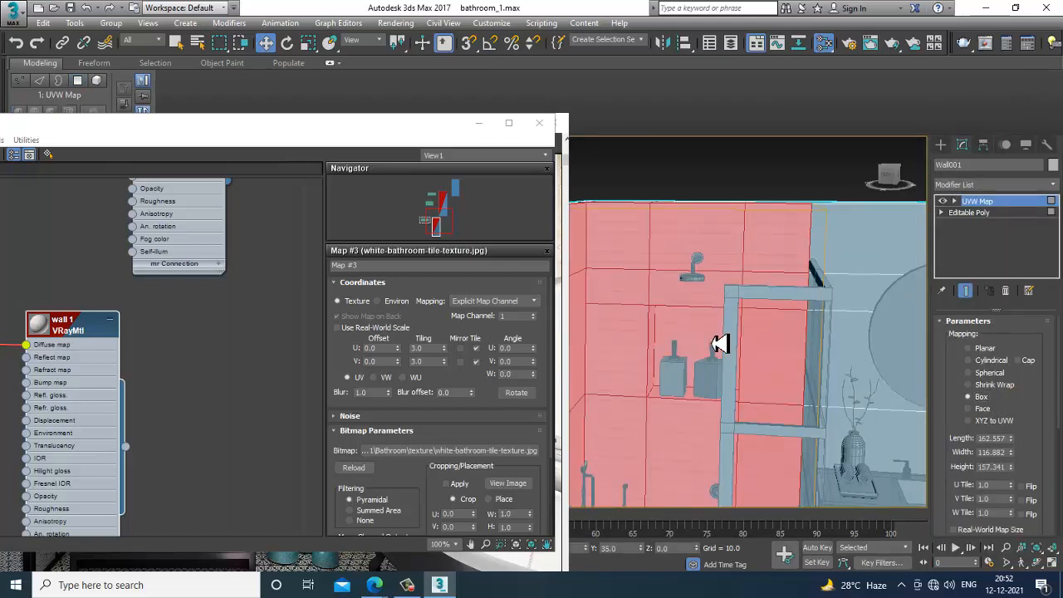
# Set the tile bitmap's U and V tiling to 2.0 and deselect the wall to check the pattern.
pyautogui.doubleClick(428, 348)
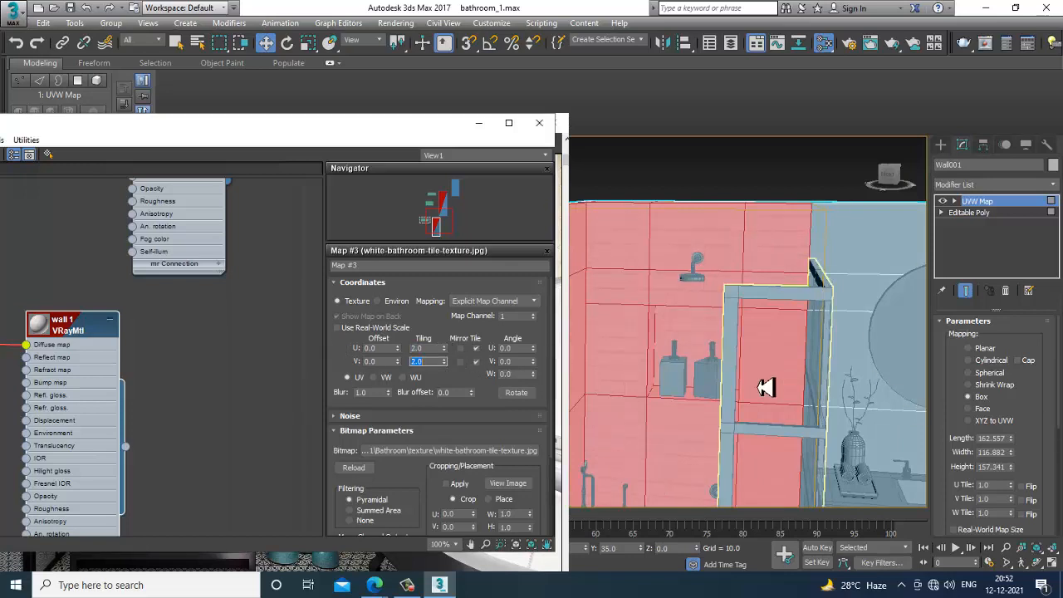
pyautogui.scroll(-5, 1040, 471)
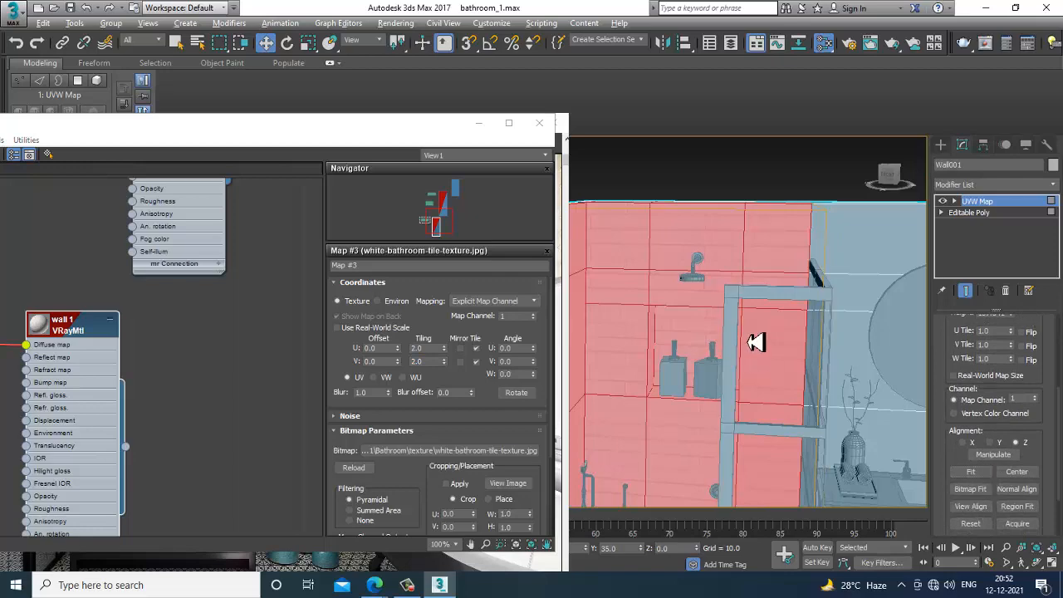
pyautogui.click(739, 171)
pyautogui.moveTo(793, 361); pyautogui.dragTo(789, 290, button='middle')
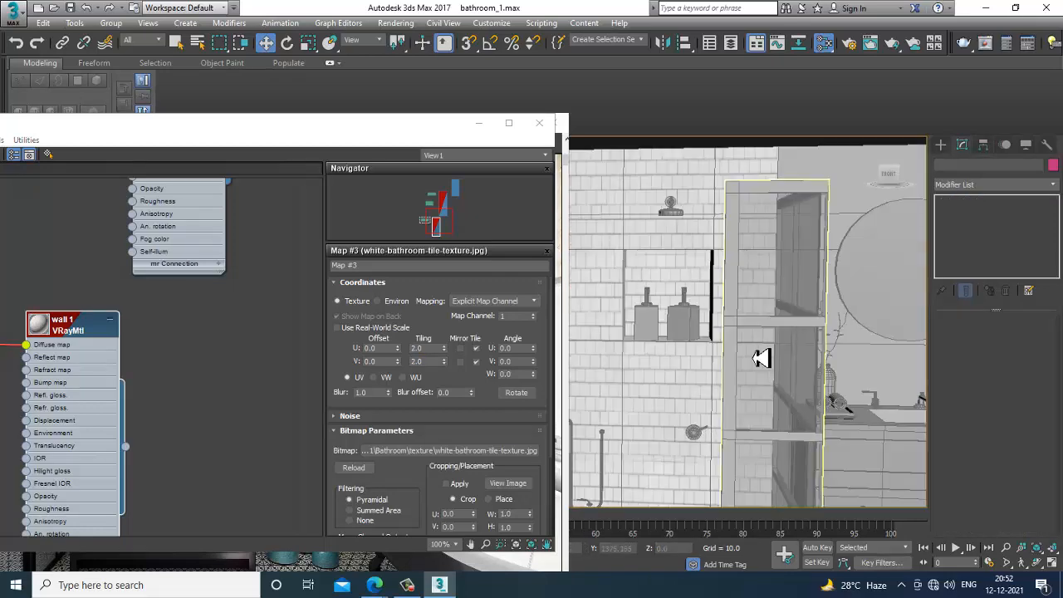
# Open wall 1's material parameters, and set the Box UVW Map width on the wall to about 400.9.
pyautogui.moveTo(341, 137); pyautogui.dragTo(409, 103)
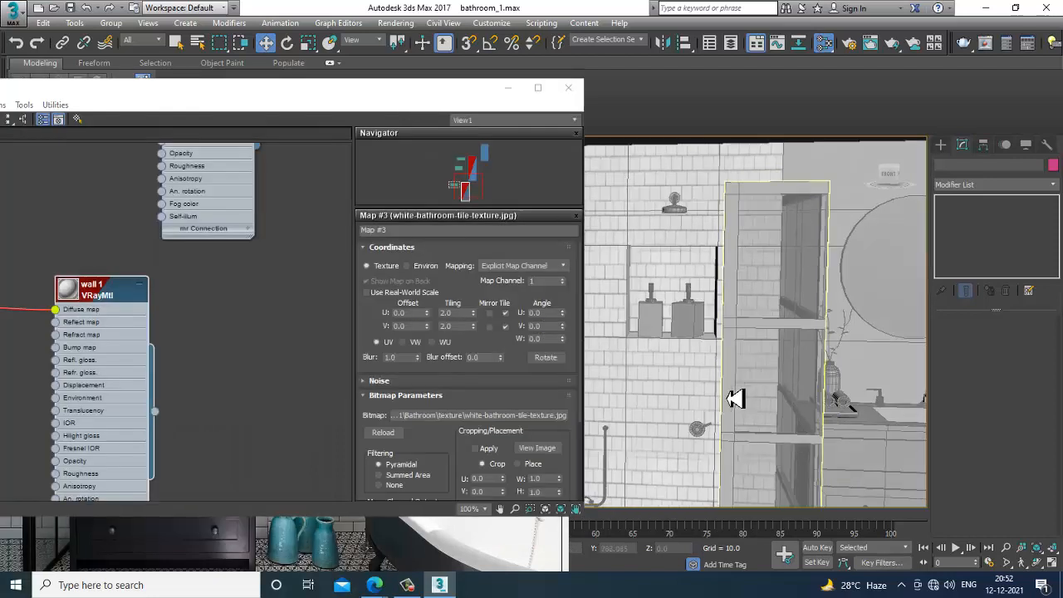
pyautogui.doubleClick(106, 291)
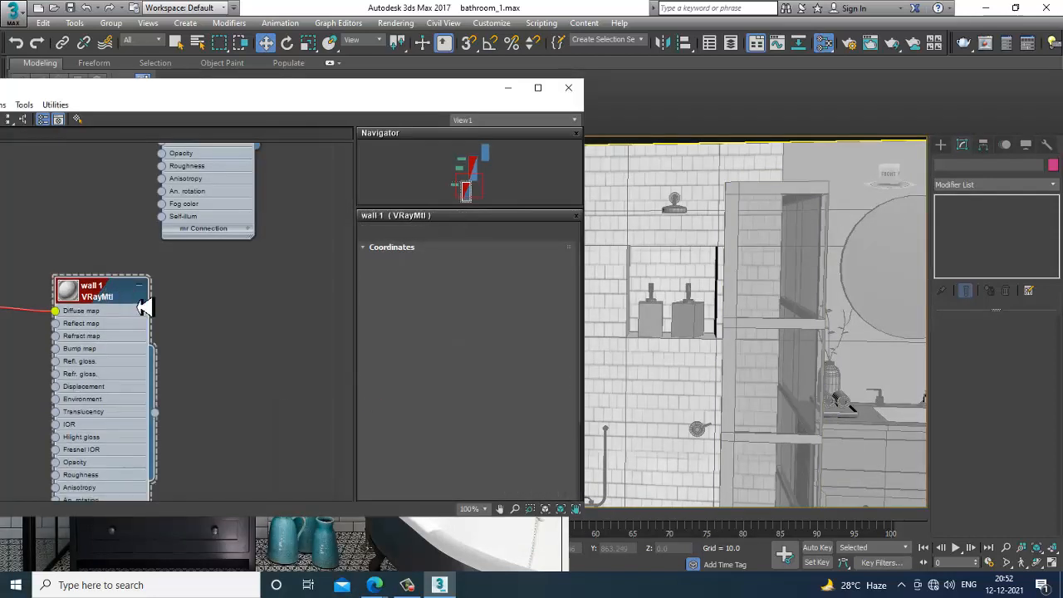
pyautogui.click(620, 196)
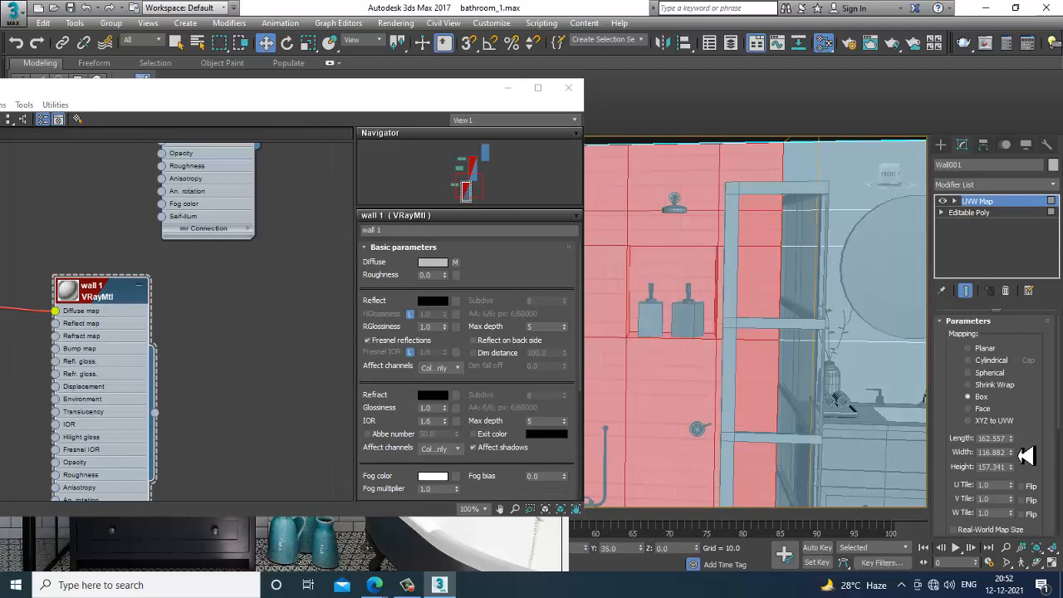
pyautogui.moveTo(1021, 463); pyautogui.dragTo(1020, 438)
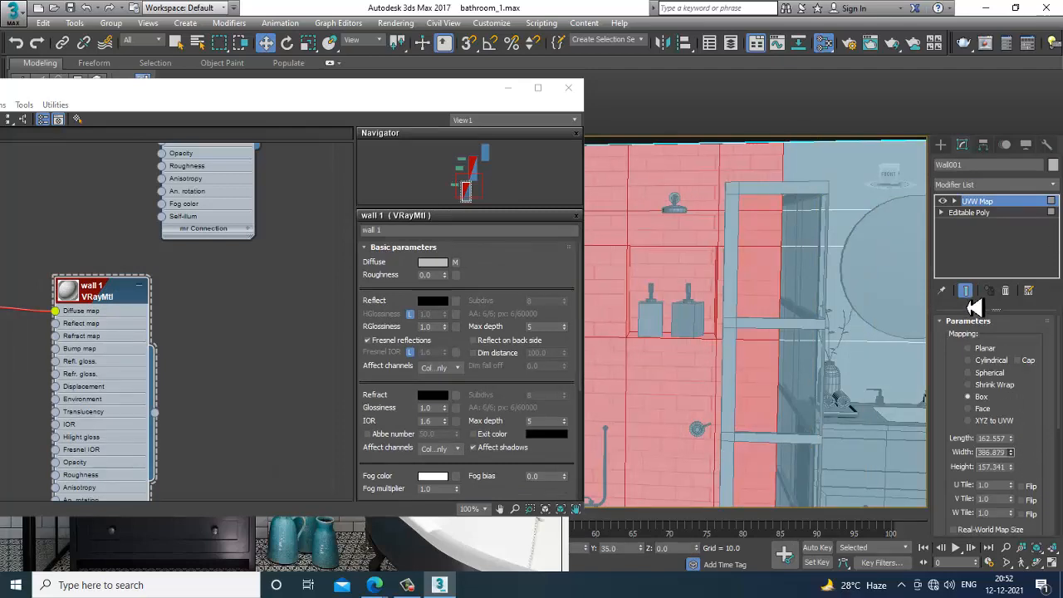
pyautogui.keyDown('alt'); pyautogui.moveTo(819, 332); pyautogui.dragTo(838, 347, button='middle'); pyautogui.keyUp('alt')
pyautogui.scroll(5, 837, 347)
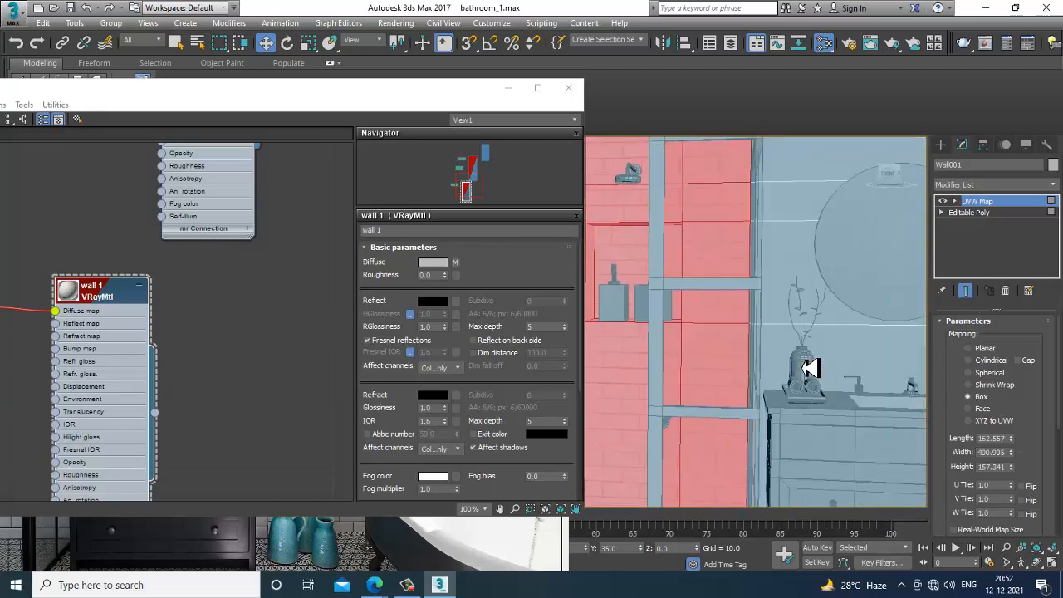
# Set wall 1's reflection color to a grey of value 87 and minimize the material editor.
pyautogui.moveTo(387, 92); pyautogui.dragTo(387, 295)
pyautogui.moveTo(410, 185); pyautogui.dragTo(400, 125)
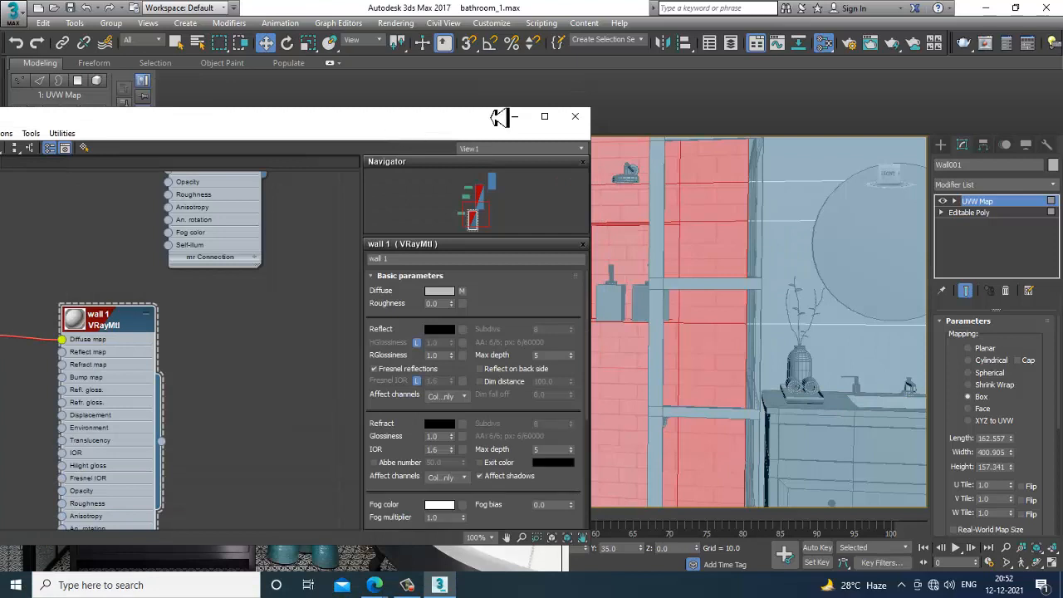
pyautogui.click(439, 330)
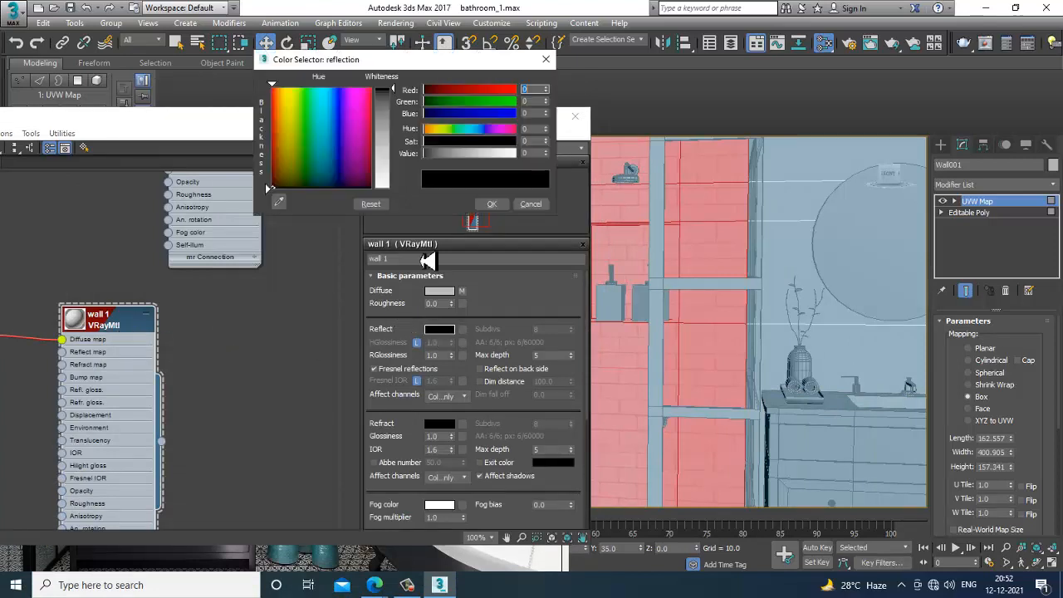
pyautogui.moveTo(380, 106); pyautogui.dragTo(399, 130)
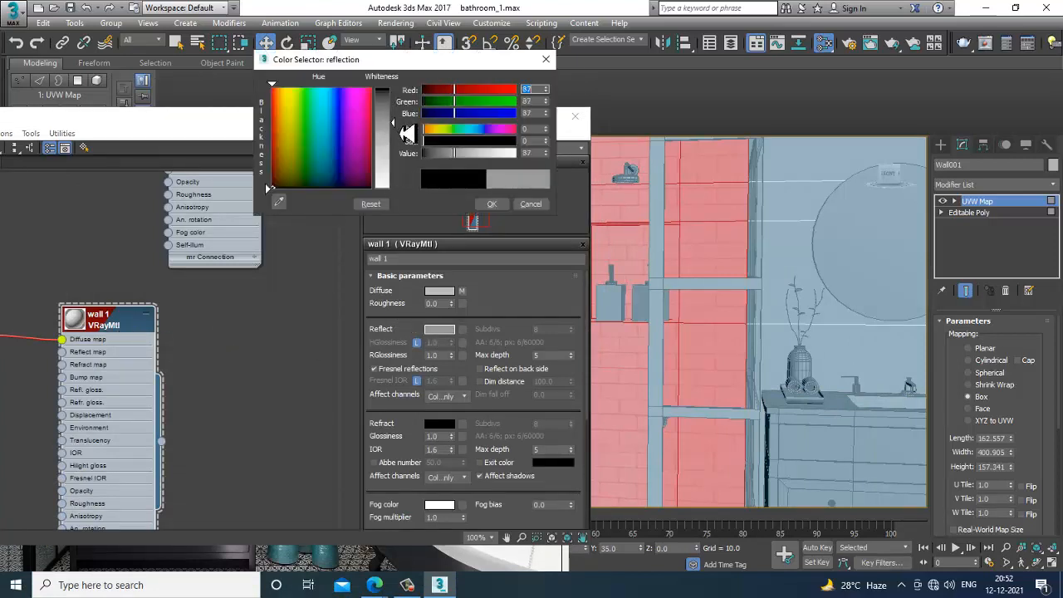
pyautogui.click(492, 204)
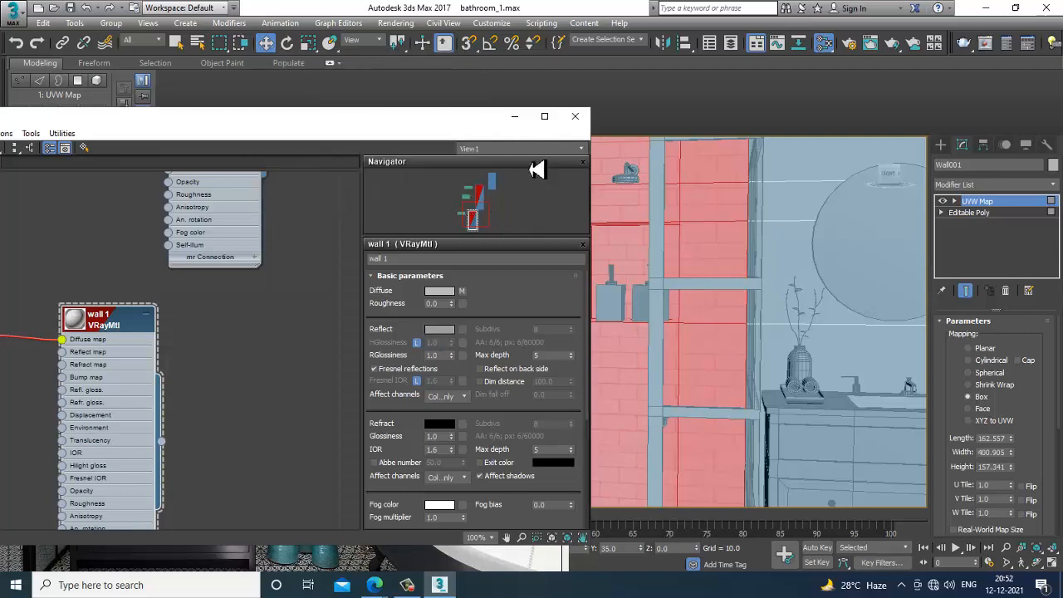
pyautogui.click(515, 116)
# Deselect the wall and examine the shower tile pattern up close against the reference photo.
pyautogui.scroll(-5, 698, 275)
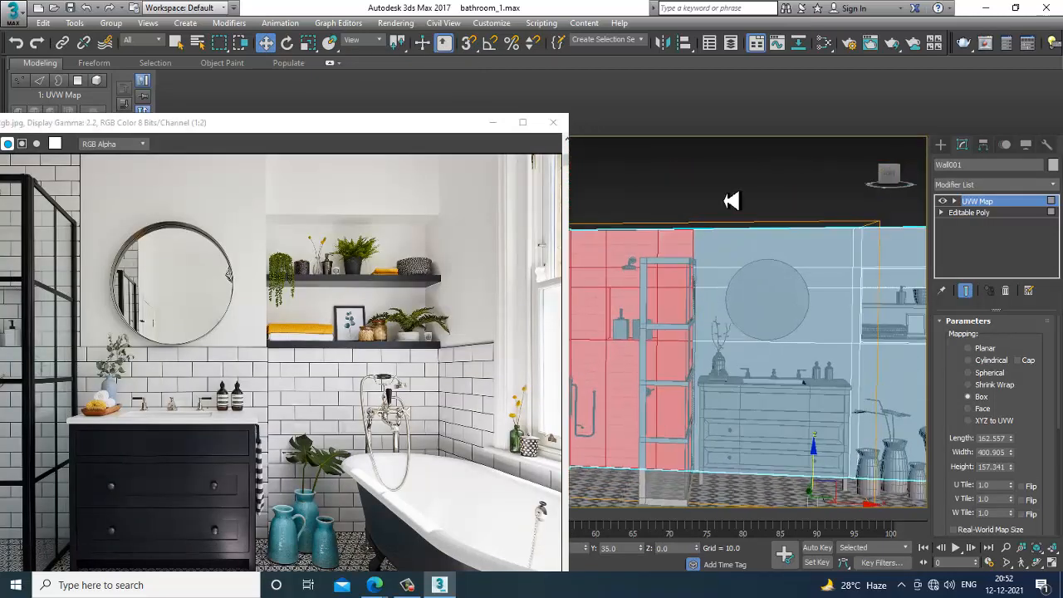
pyautogui.click(732, 201)
pyautogui.scroll(4, 712, 250)
pyautogui.moveTo(690, 302); pyautogui.dragTo(707, 234, button='middle')
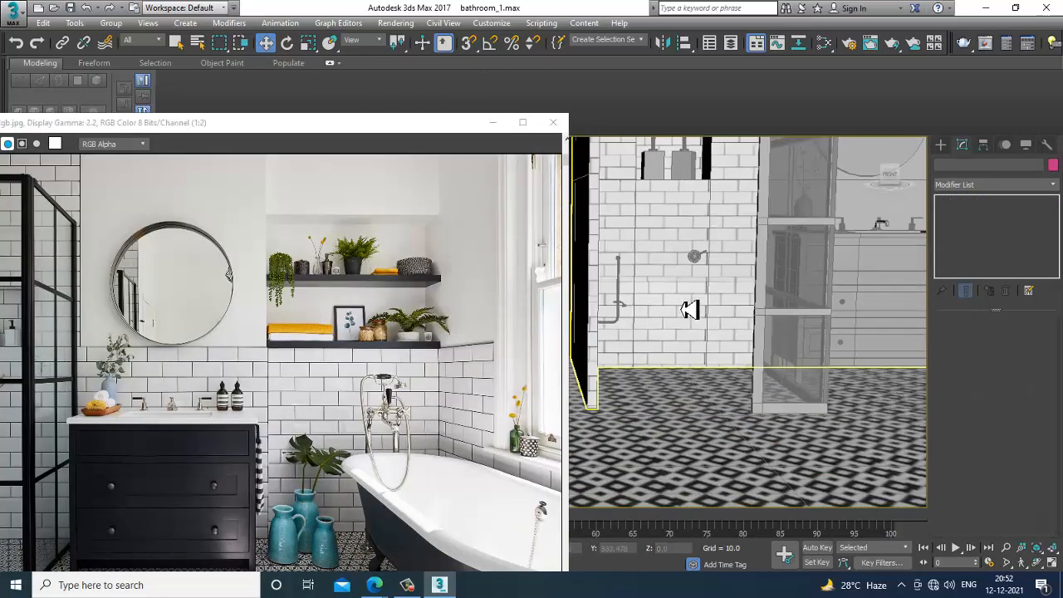
pyautogui.scroll(4, 716, 304)
pyautogui.scroll(-3, 716, 304)
pyautogui.keyDown('alt'); pyautogui.moveTo(797, 329); pyautogui.dragTo(567, 370, button='middle'); pyautogui.keyUp('alt')
pyautogui.scroll(-2, 564, 372)
pyautogui.keyDown('alt'); pyautogui.moveTo(702, 396); pyautogui.dragTo(706, 402, button='middle'); pyautogui.keyUp('alt')
# Hide the reference photo to view the whole bathroom model, and bring the photo back beside the viewport.
pyautogui.click(210, 393)
pyautogui.scroll(2, 225, 395)
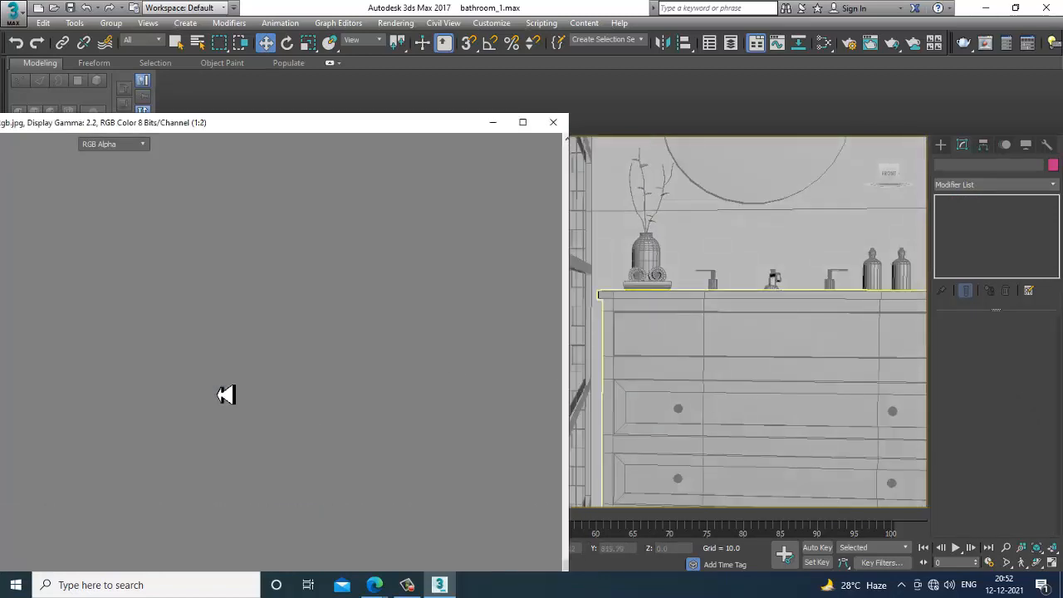
pyautogui.click(493, 123)
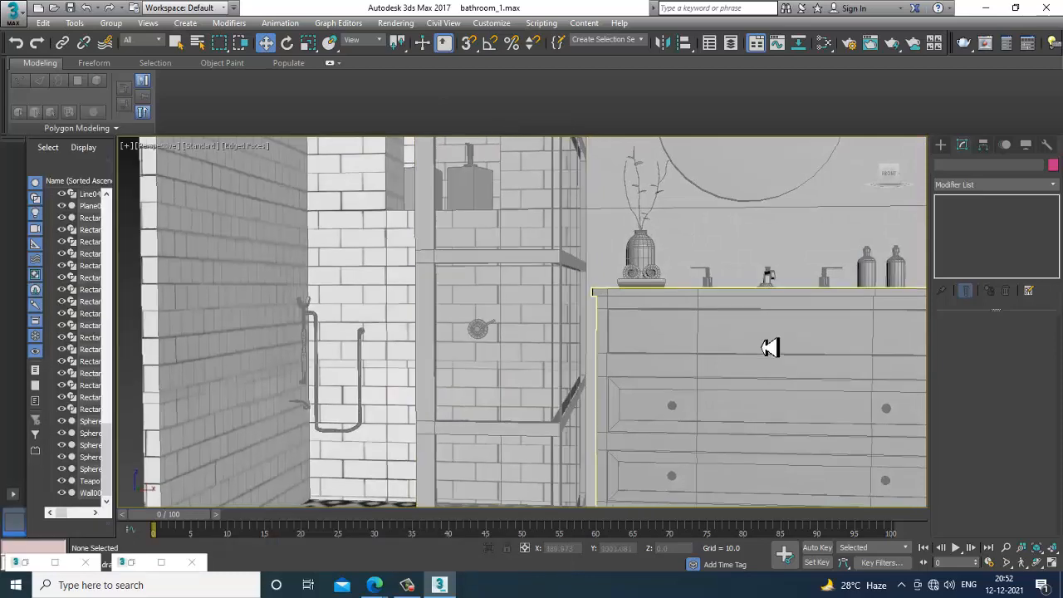
pyautogui.scroll(-5, 771, 347)
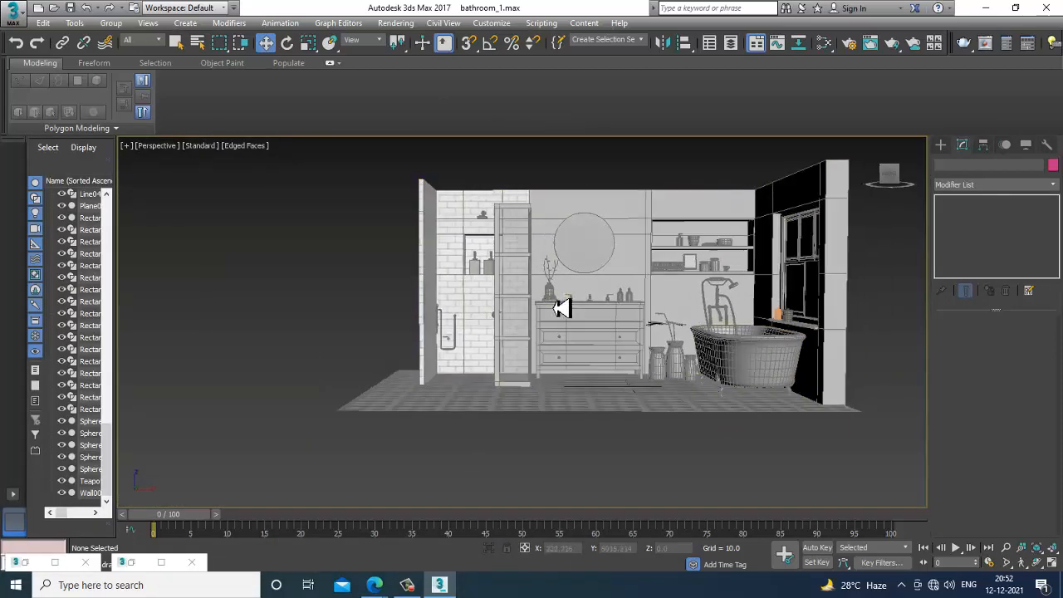
pyautogui.click(46, 563)
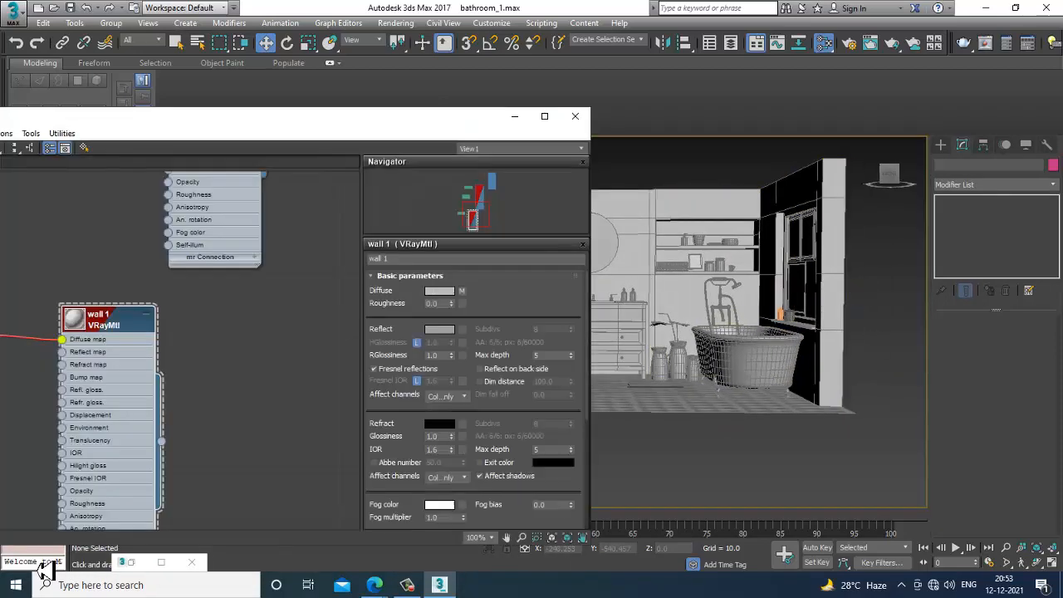
pyautogui.click(515, 116)
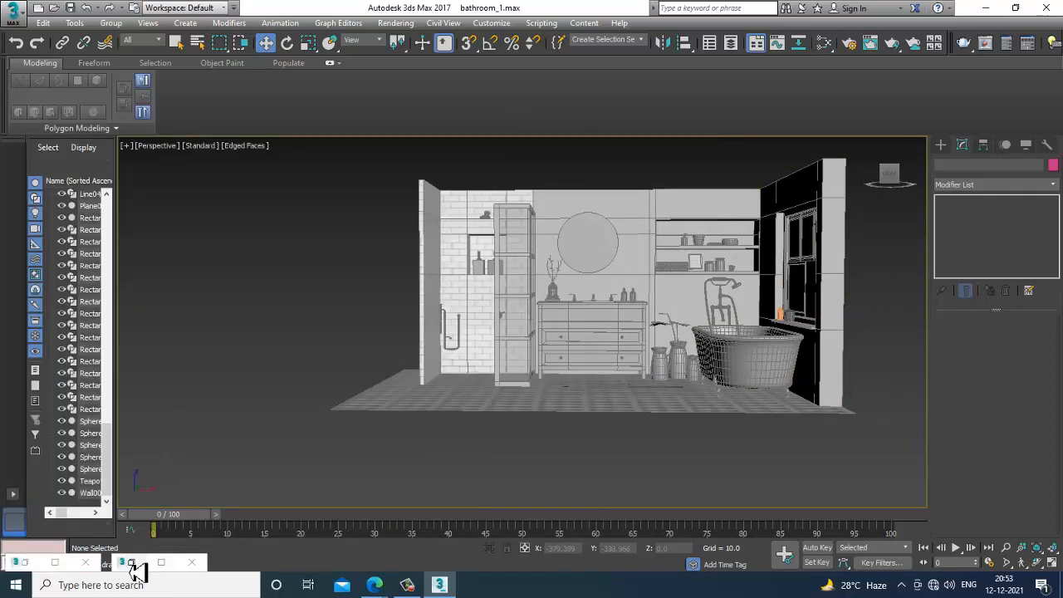
pyautogui.click(133, 565)
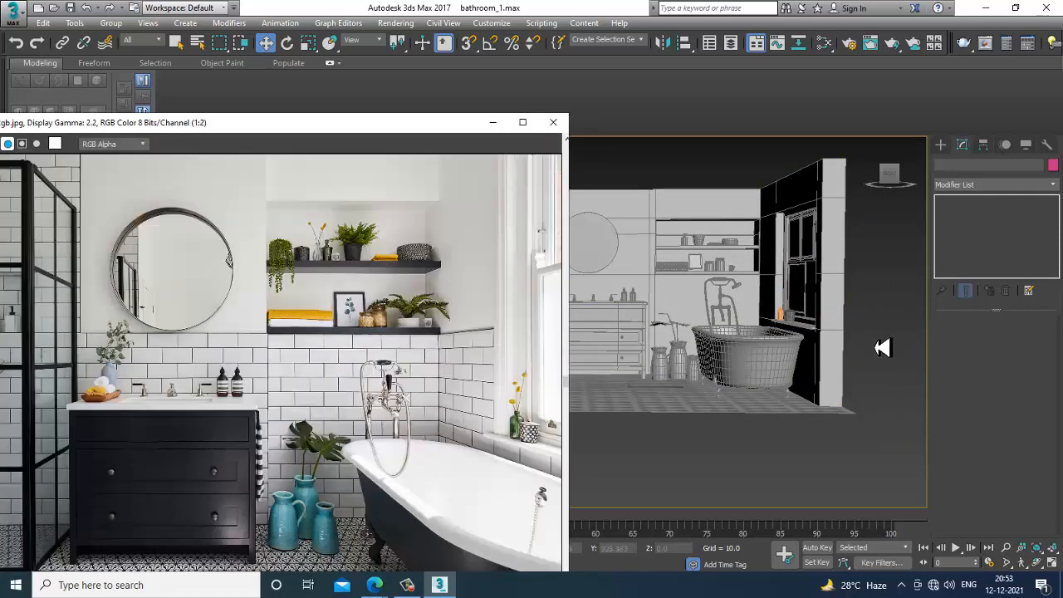
# Convert the bathroom wall to an editable poly and switch to polygon selection.
pyautogui.scroll(-5, 835, 356)
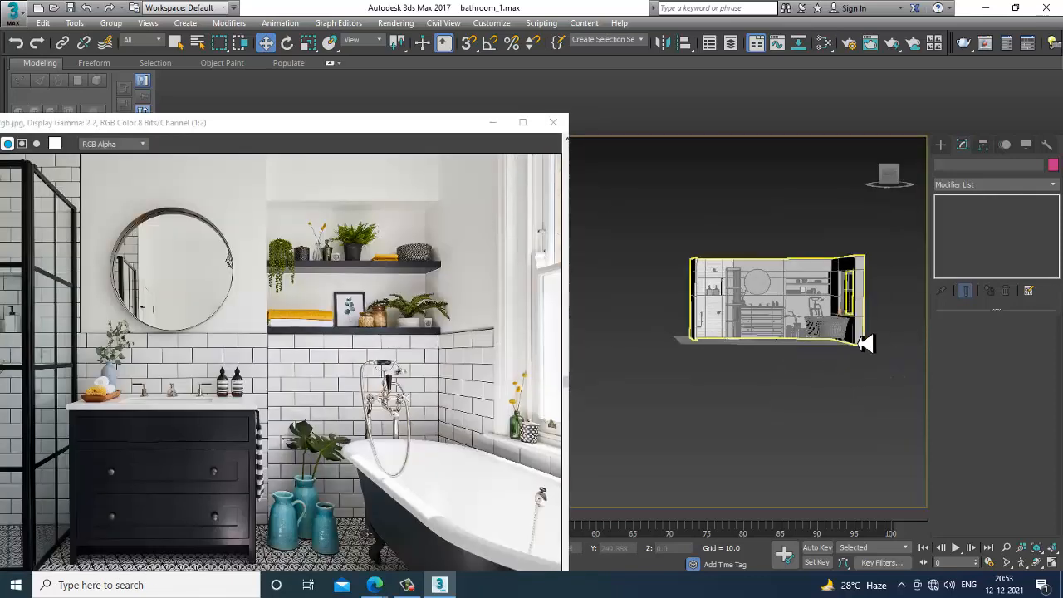
pyautogui.moveTo(734, 373); pyautogui.dragTo(733, 369)
pyautogui.keyDown('alt'); pyautogui.moveTo(768, 331); pyautogui.dragTo(830, 334, button='middle'); pyautogui.keyUp('alt')
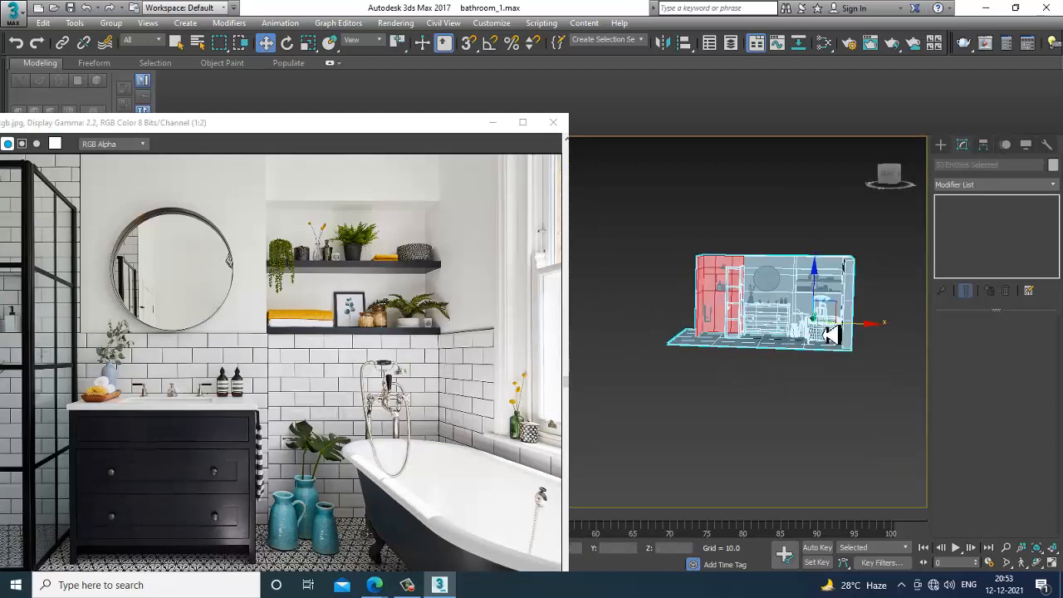
pyautogui.rightClick(728, 289)
pyautogui.moveTo(783, 420)
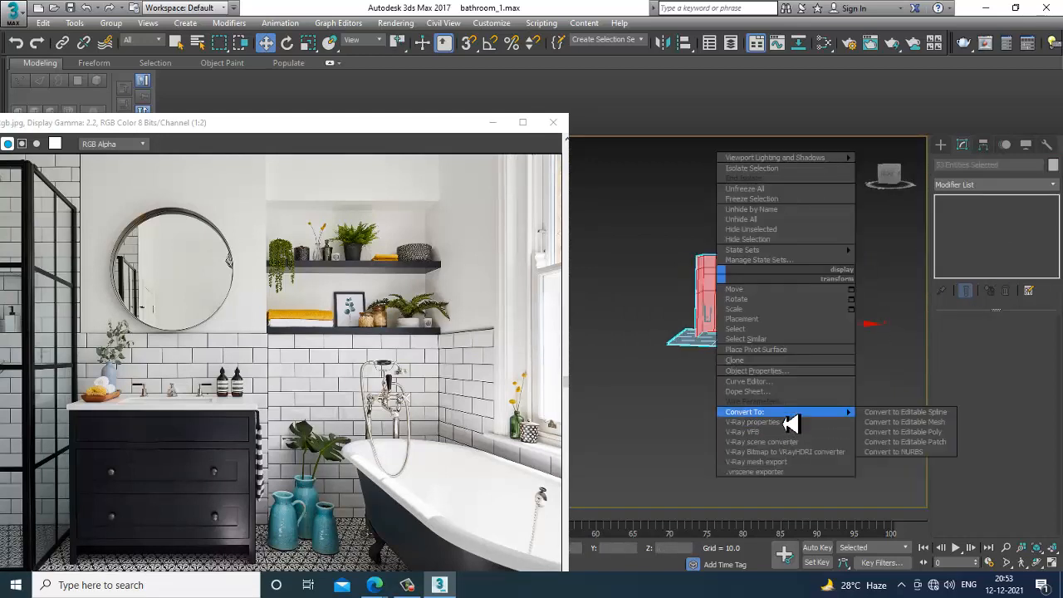
pyautogui.click(899, 441)
pyautogui.press('f')
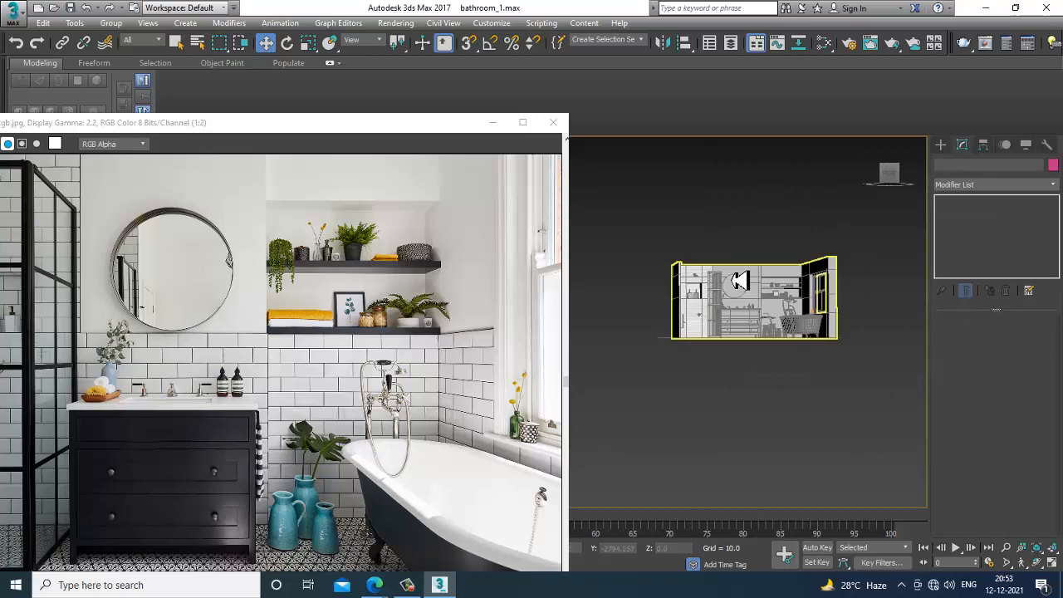
pyautogui.press('z')
pyautogui.click(1007, 338)
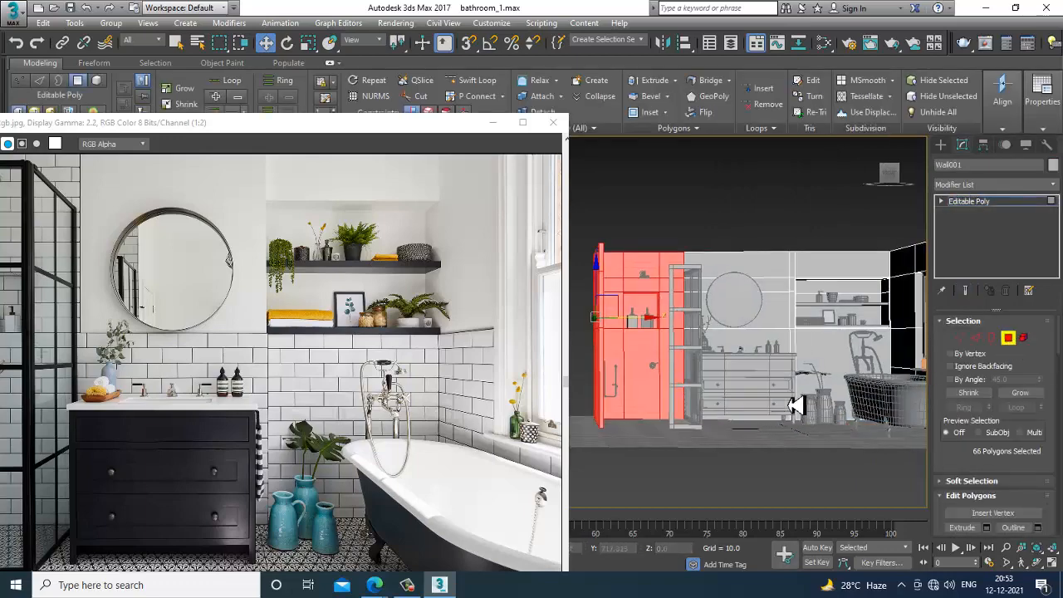
# Select the wall polygons in the lower band behind the vanity and around the bathtub.
pyautogui.keyDown('alt'); pyautogui.moveTo(830, 382); pyautogui.dragTo(861, 384, button='middle'); pyautogui.keyUp('alt')
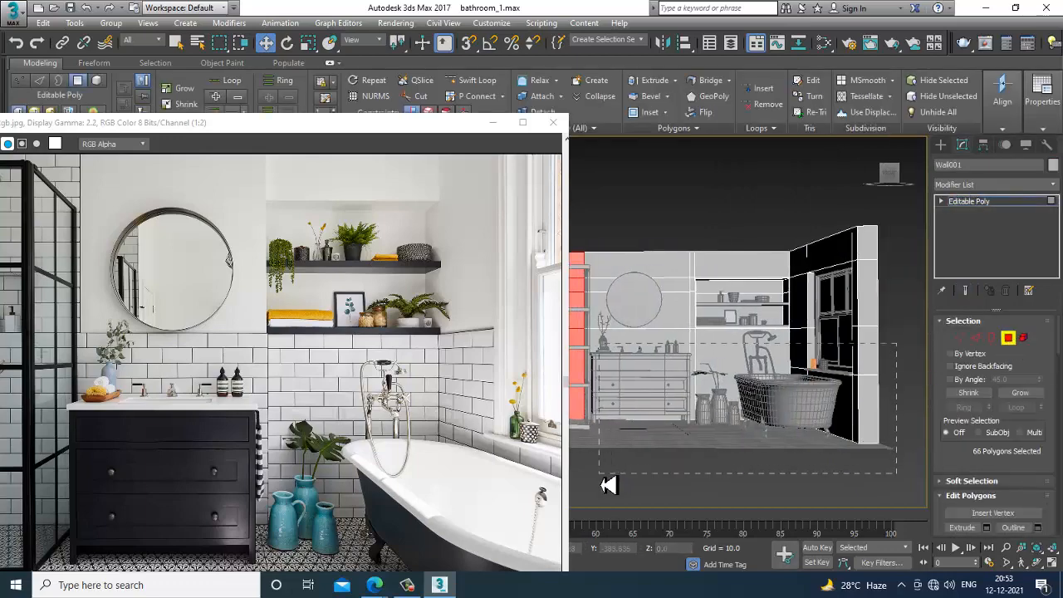
pyautogui.moveTo(609, 485); pyautogui.dragTo(608, 485)
pyautogui.scroll(5, 743, 388)
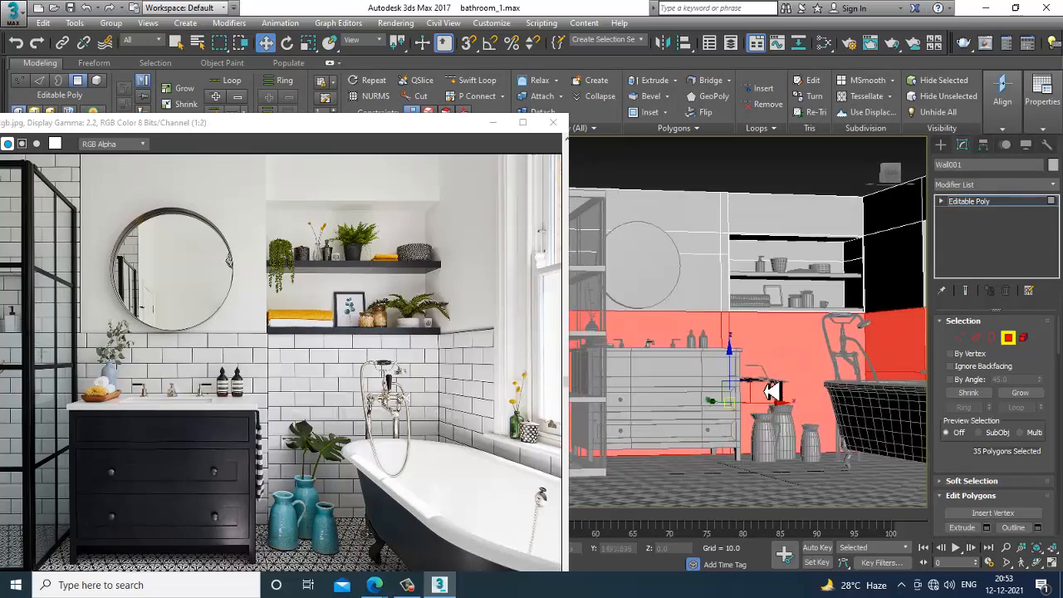
pyautogui.scroll(3, 772, 391)
# Assign the wall 1 material to the selected lower wall polygons, and minimize the material editor.
pyautogui.press('m')
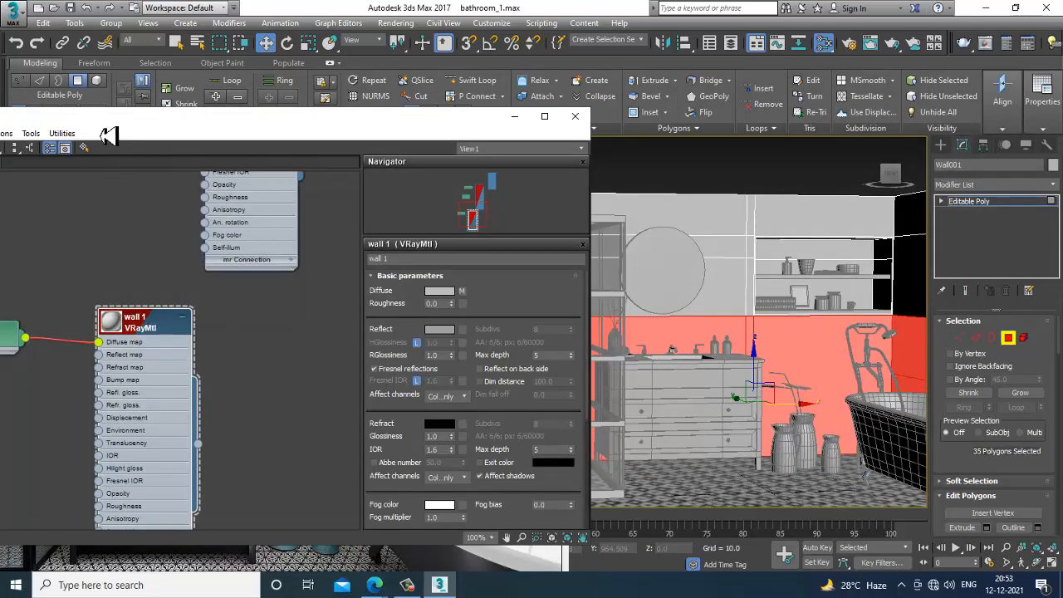
pyautogui.moveTo(108, 136); pyautogui.dragTo(429, 129)
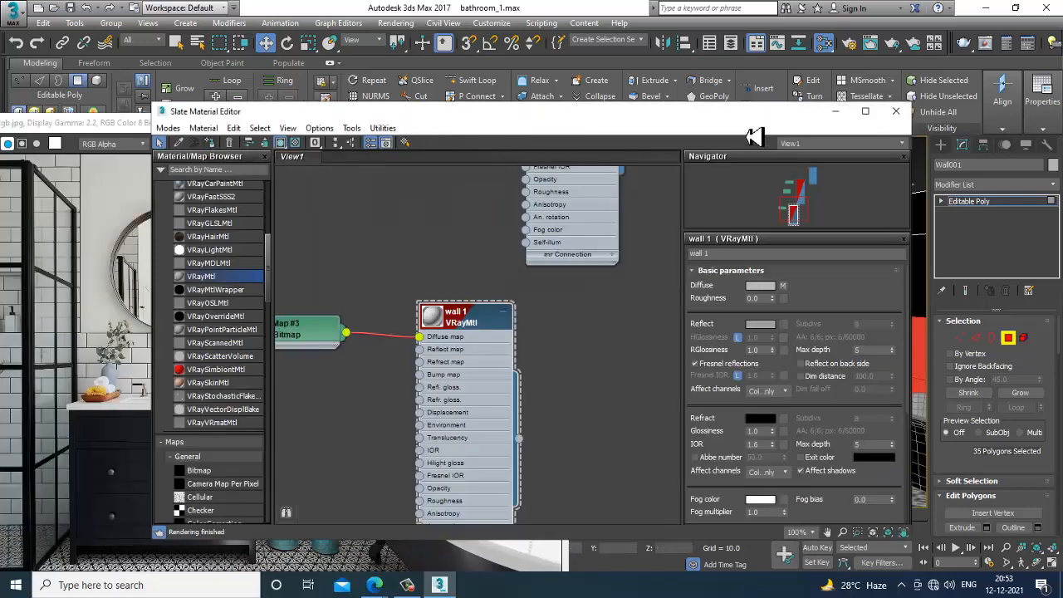
pyautogui.click(835, 111)
pyautogui.scroll(3, 752, 332)
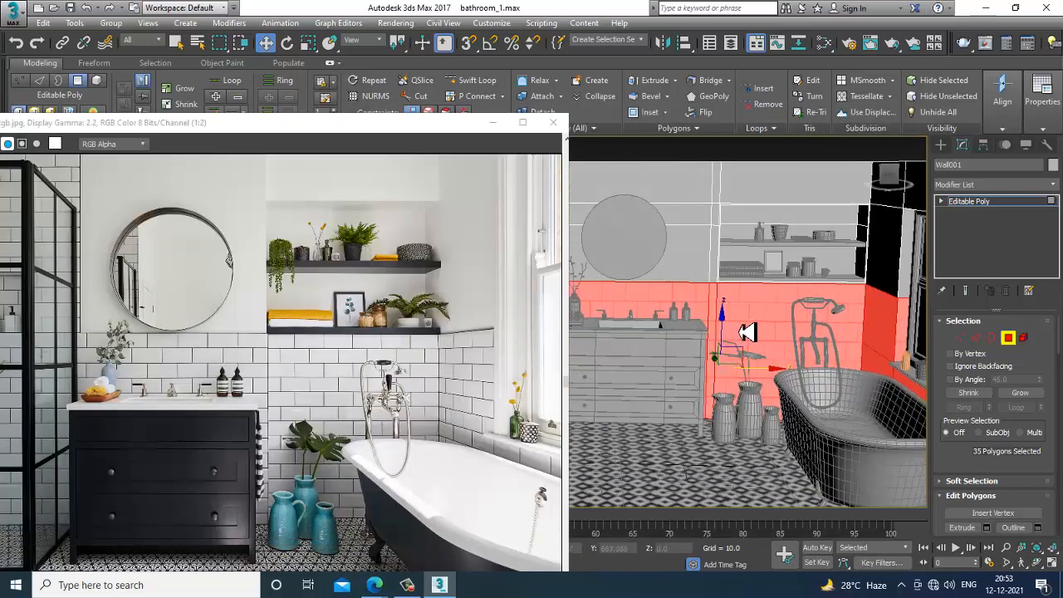
pyautogui.moveTo(747, 332); pyautogui.dragTo(810, 332, button='middle')
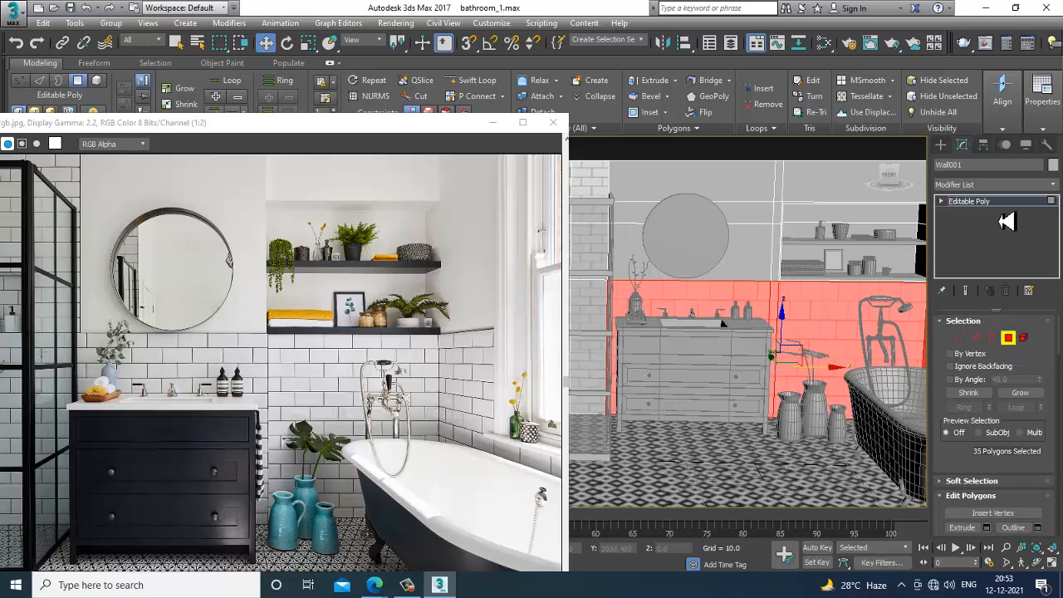
# Add a UVW Map modifier with Box mapping to the selected lower wall polygons.
pyautogui.click(987, 188)
pyautogui.scroll(-5, 987, 262)
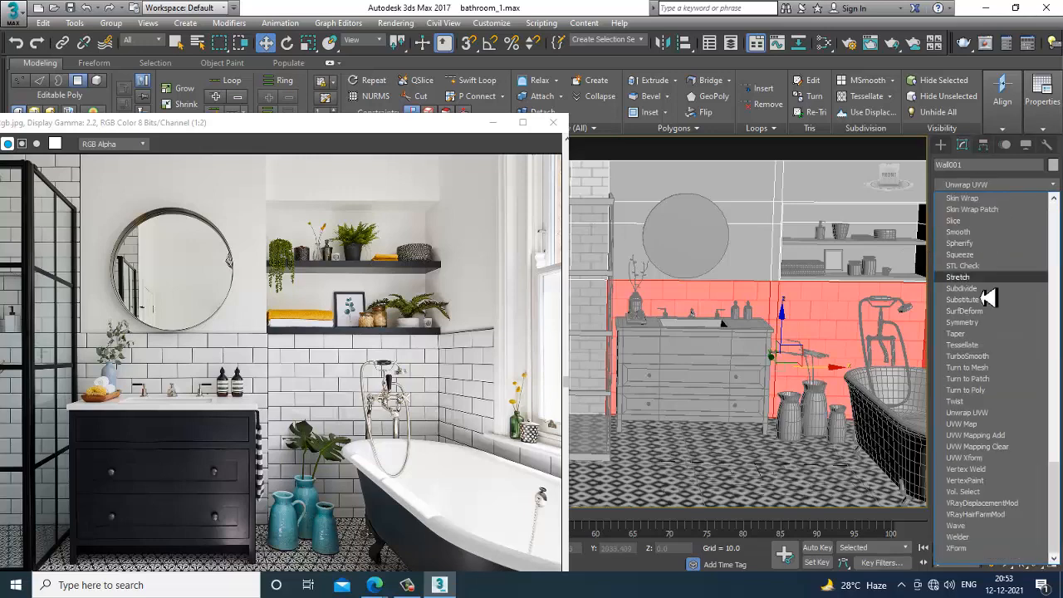
pyautogui.click(992, 434)
pyautogui.moveTo(759, 314); pyautogui.dragTo(780, 318, button='middle')
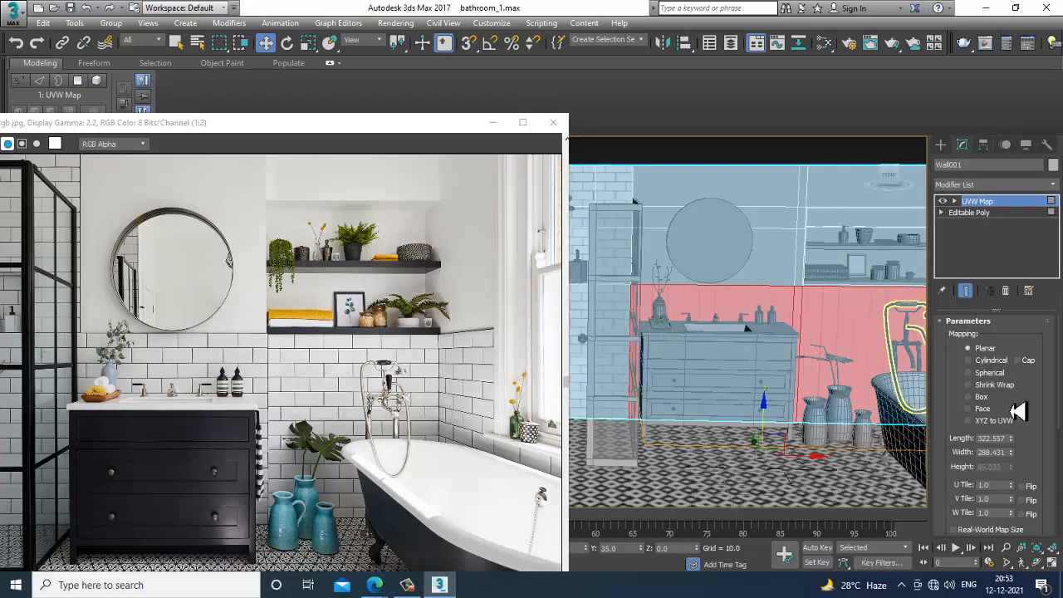
pyautogui.click(969, 397)
# Set the UVW Map length to about 616.1 and height to about 184.5 so the tiles match the shower wall.
pyautogui.scroll(3, 736, 337)
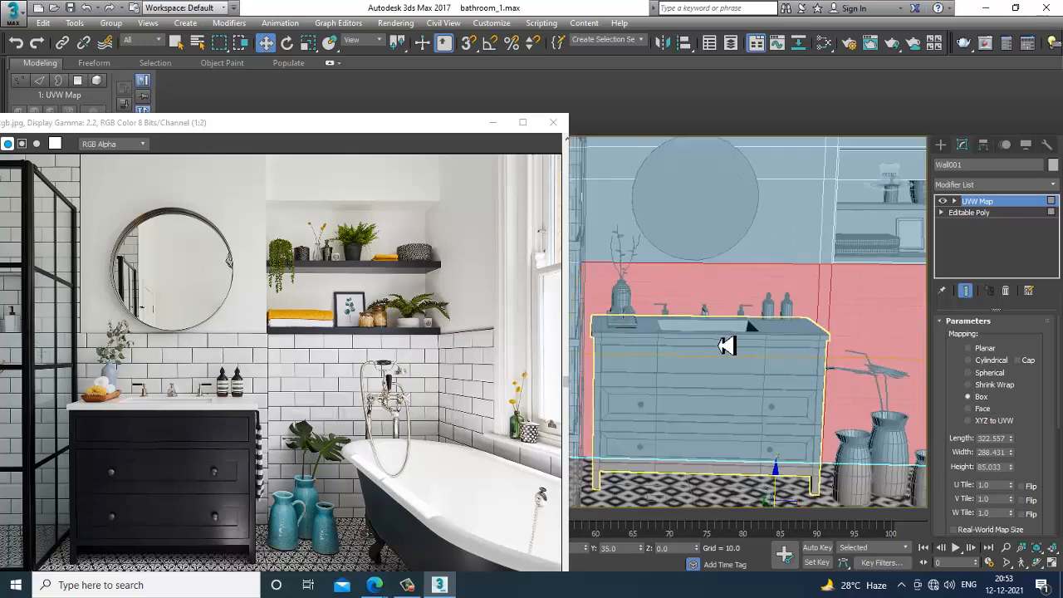
pyautogui.moveTo(480, 123); pyautogui.dragTo(146, 125)
pyautogui.scroll(2, 739, 377)
pyautogui.moveTo(866, 373); pyautogui.dragTo(764, 427, button='middle')
pyautogui.moveTo(1018, 480); pyautogui.dragTo(1007, 416)
pyautogui.rightClick(1016, 436)
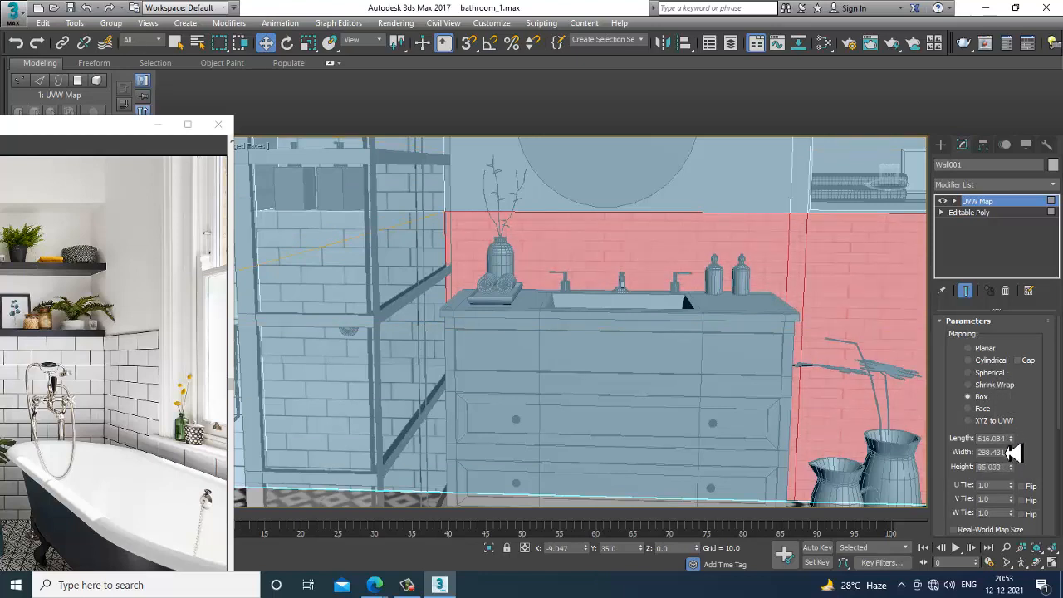
pyautogui.moveTo(1017, 463); pyautogui.dragTo(1007, 413)
pyautogui.moveTo(1014, 468); pyautogui.dragTo(1019, 405)
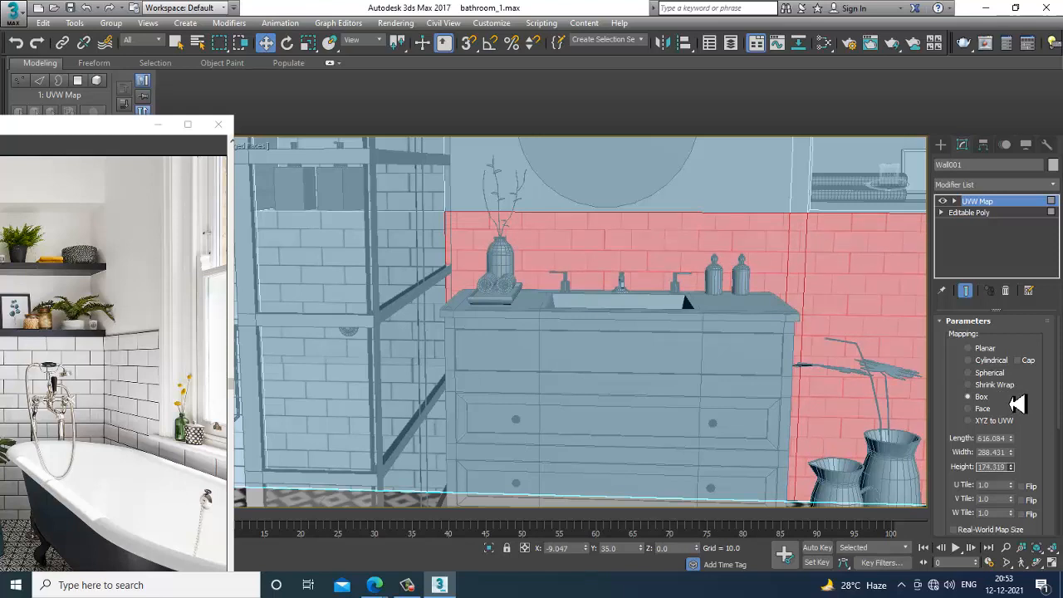
pyautogui.moveTo(1017, 404); pyautogui.dragTo(1013, 397)
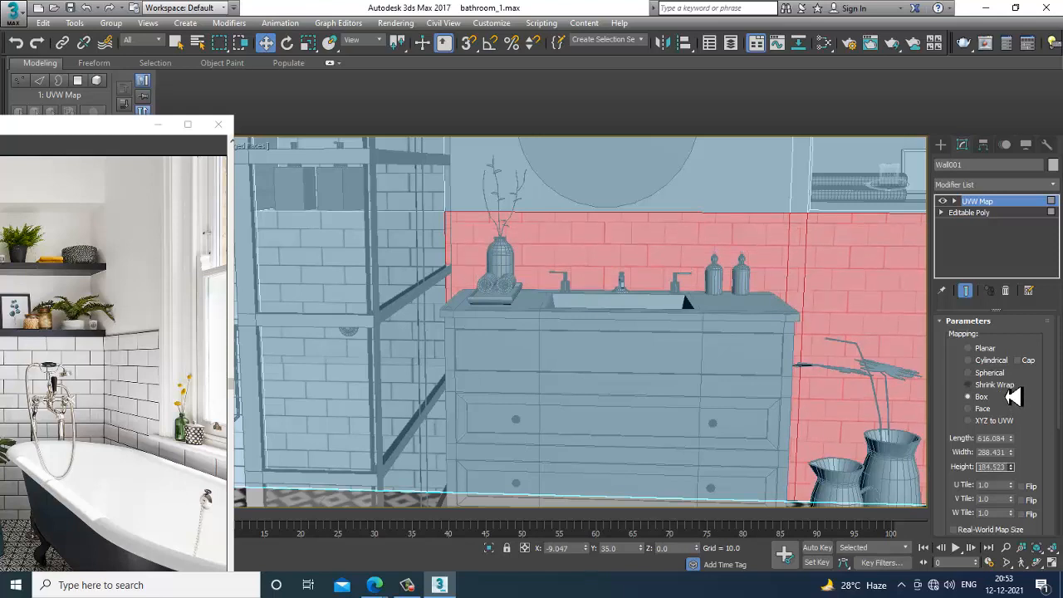
# Check the reference photo, hide it, and examine the tile pattern on the lower walls with the wall deselected.
pyautogui.moveTo(74, 145); pyautogui.dragTo(570, 150)
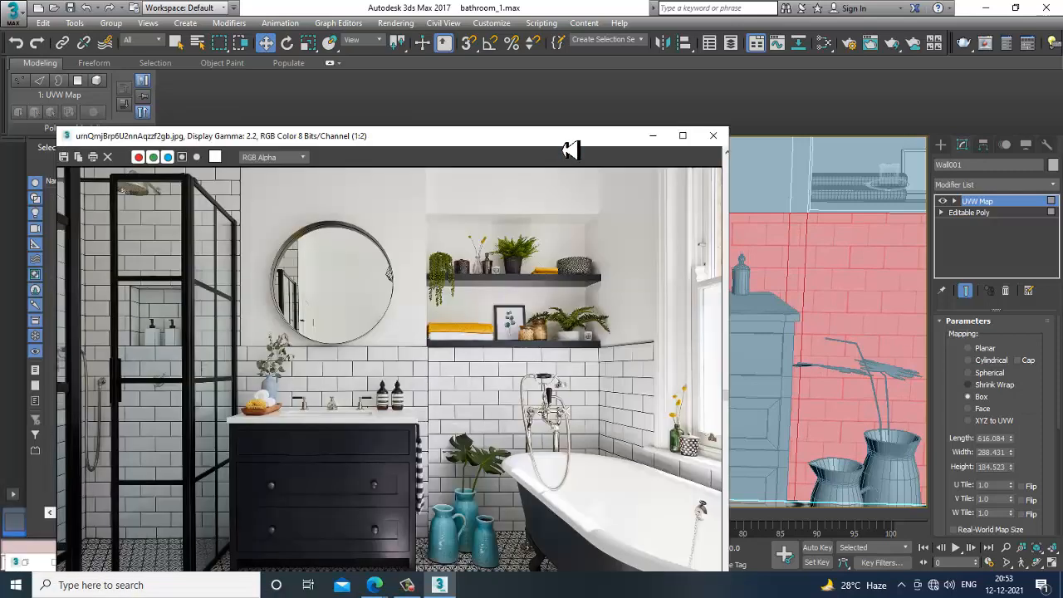
pyautogui.click(653, 136)
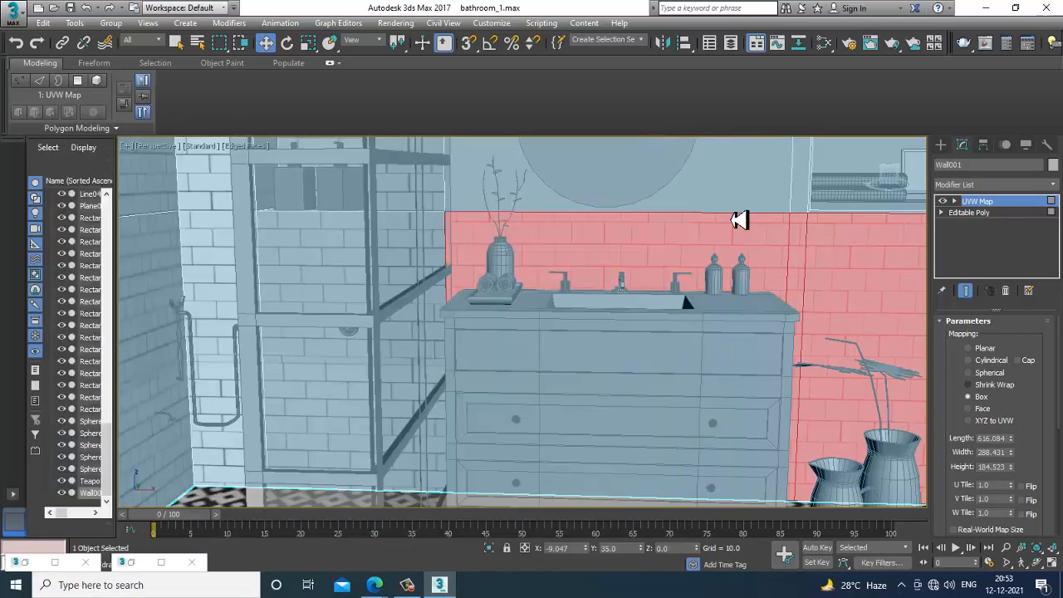
pyautogui.scroll(-5, 716, 312)
pyautogui.keyDown('alt'); pyautogui.moveTo(717, 313); pyautogui.dragTo(663, 319, button='middle'); pyautogui.keyUp('alt')
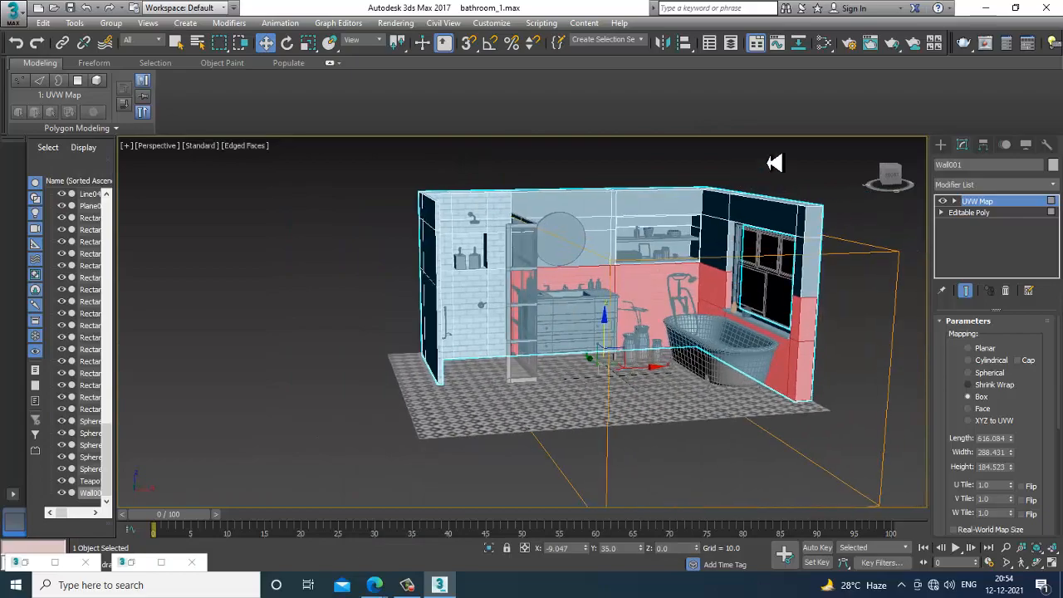
pyautogui.click(775, 163)
pyautogui.scroll(3, 667, 336)
pyautogui.scroll(2, 667, 335)
pyautogui.scroll(-7, 674, 315)
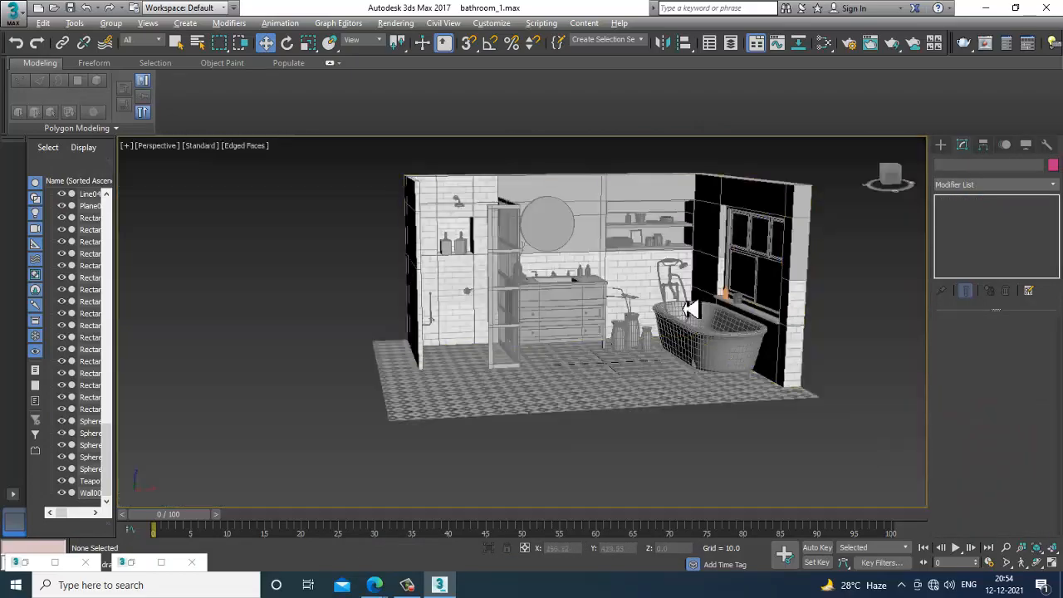
pyautogui.scroll(10, 670, 304)
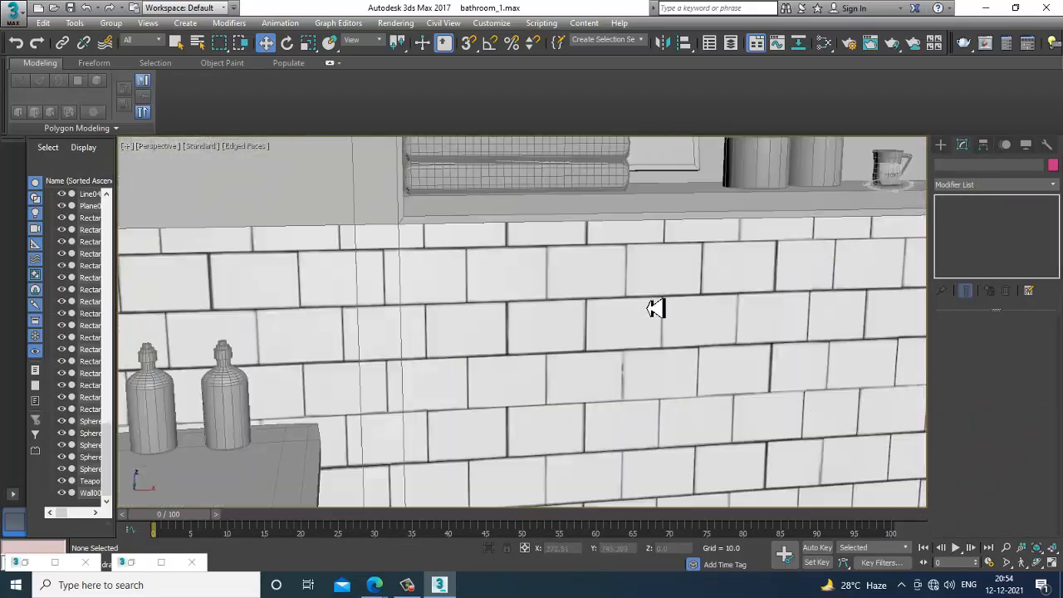
pyautogui.scroll(-10, 656, 348)
pyautogui.scroll(4, 631, 322)
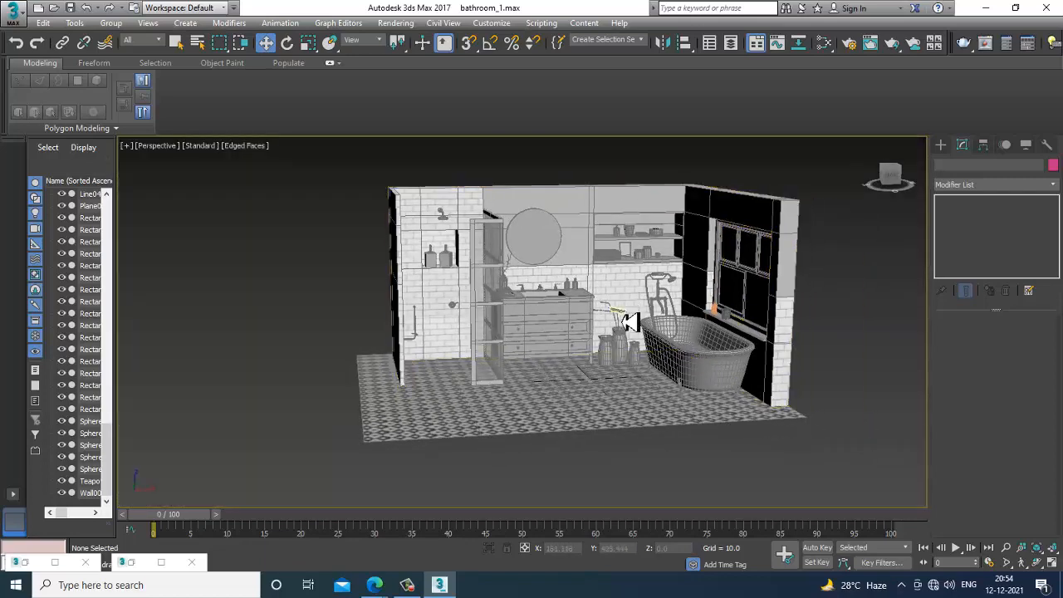
pyautogui.scroll(3, 631, 326)
# Collapse the wall with its UVW Map into an editable poly.
pyautogui.click(634, 280)
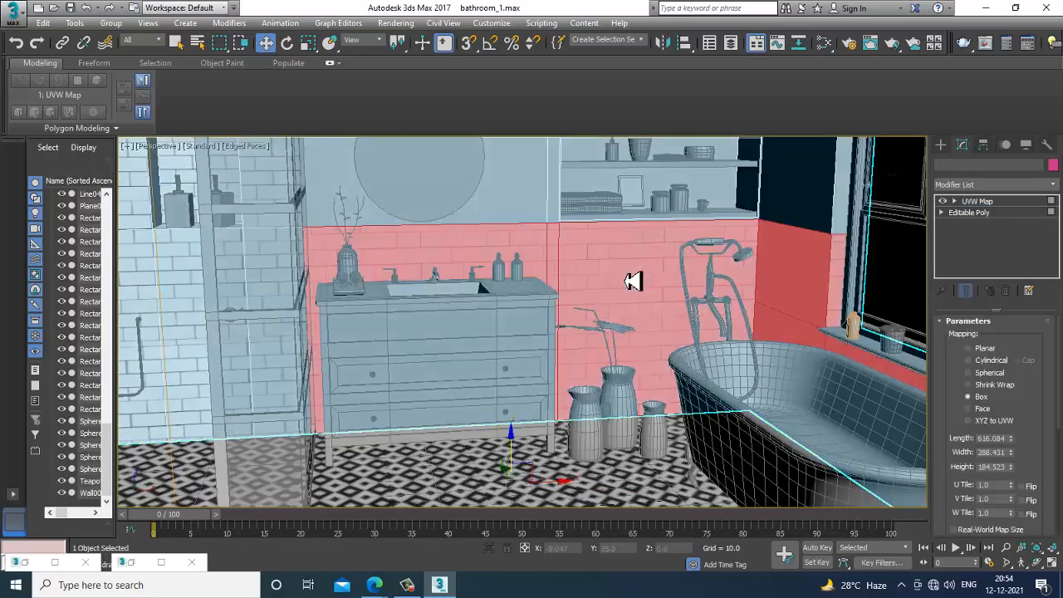
pyautogui.rightClick(625, 267)
pyautogui.moveTo(688, 404)
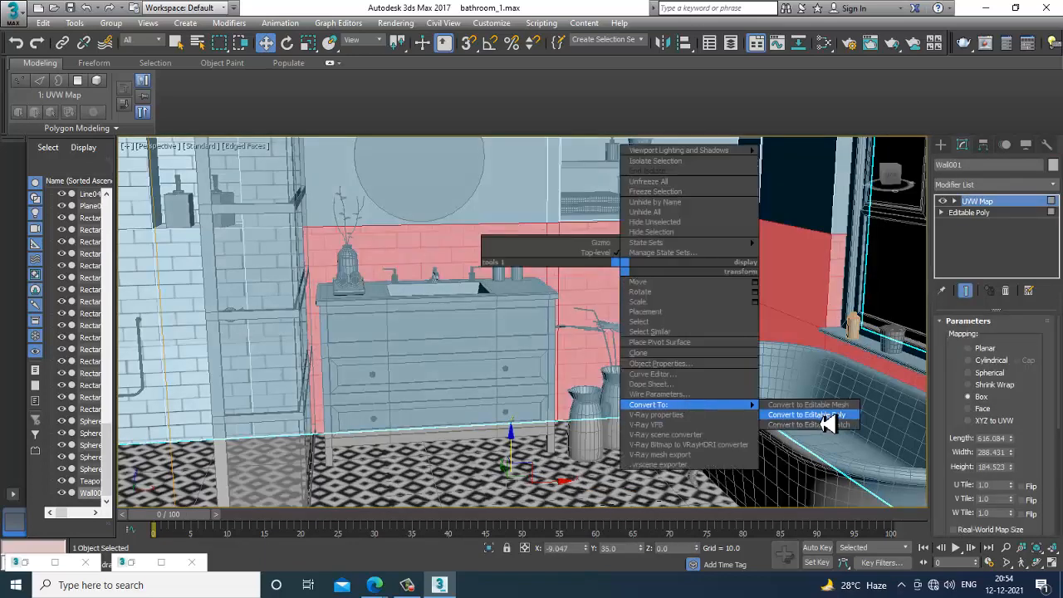
pyautogui.click(826, 419)
# Select the upper wall polygons around the mirror, shelves and window at polygon level.
pyautogui.scroll(-10, 635, 312)
pyautogui.scroll(4, 635, 311)
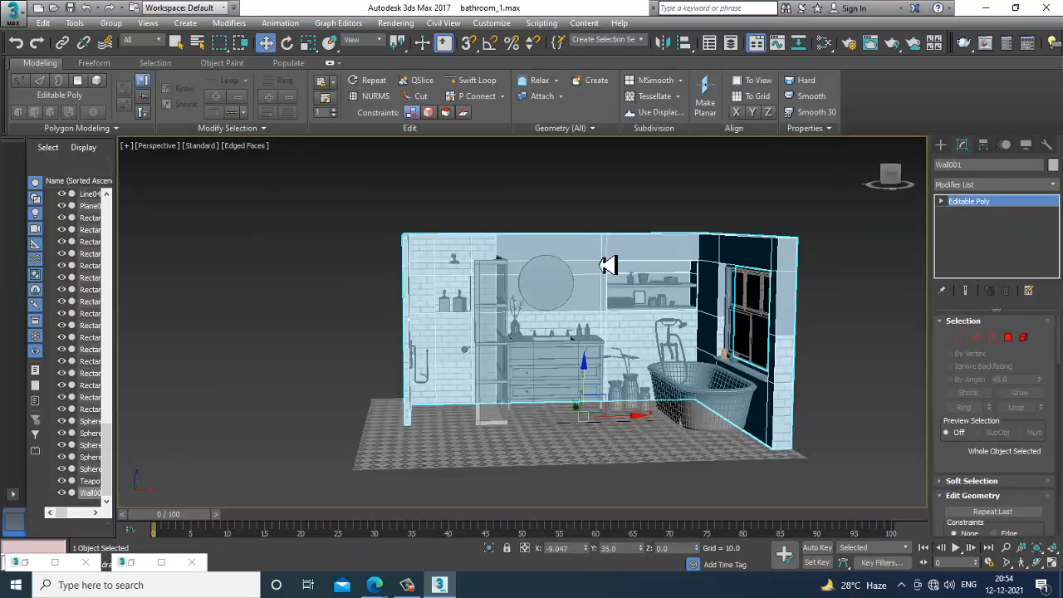
pyautogui.click(1008, 337)
pyautogui.moveTo(560, 189); pyautogui.dragTo(780, 318)
pyautogui.keyDown('alt'); pyautogui.moveTo(781, 318); pyautogui.dragTo(731, 366, button='middle'); pyautogui.keyUp('alt')
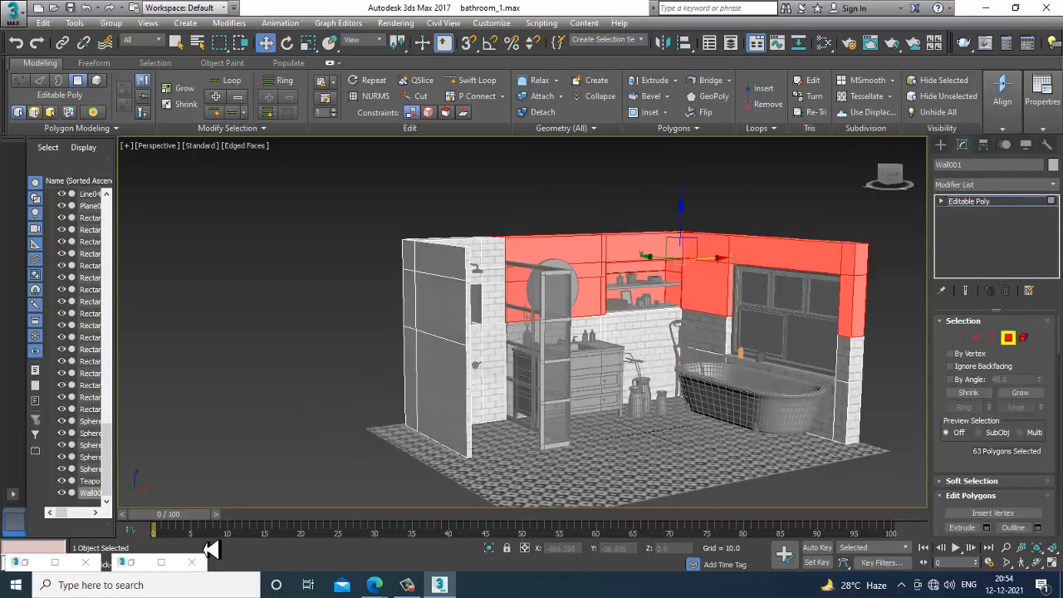
# Add a new VRayMtl below the wall 1 material, open its parameters, and glance at the reference photo.
pyautogui.click(30, 563)
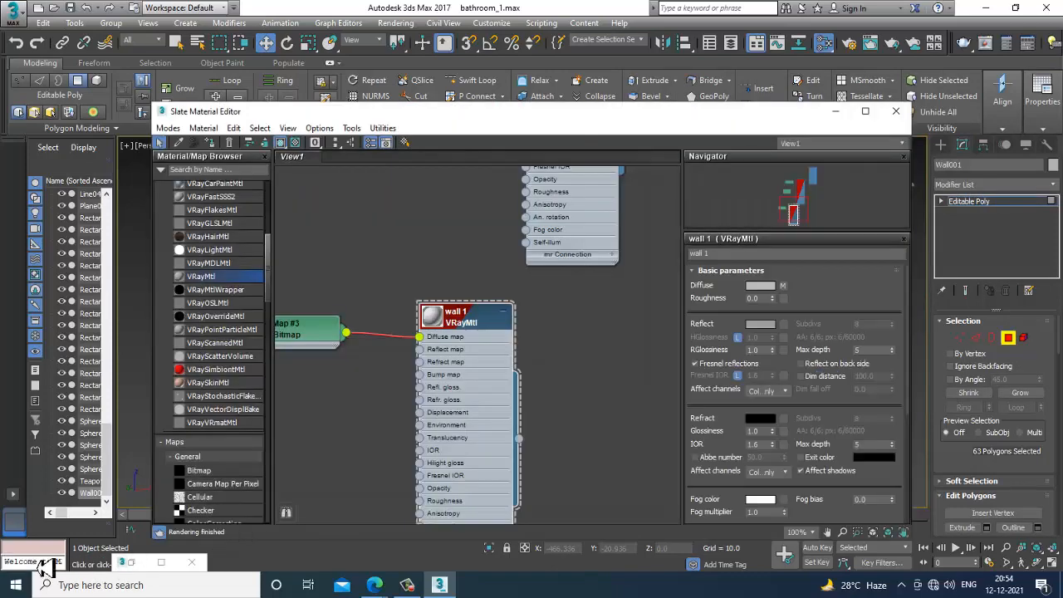
pyautogui.moveTo(509, 415); pyautogui.dragTo(578, 326, button='middle')
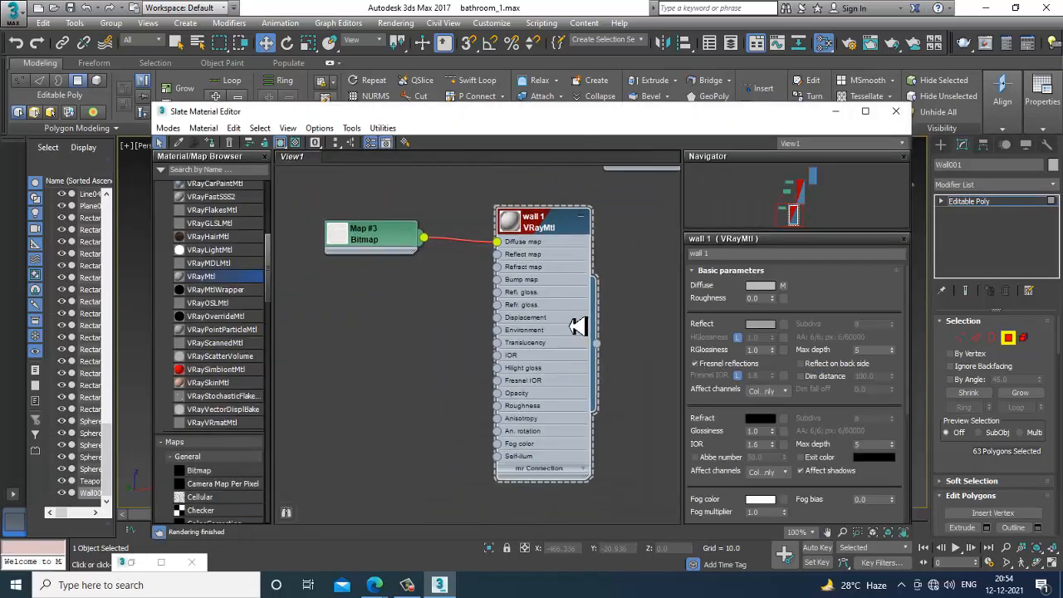
pyautogui.moveTo(281, 300); pyautogui.dragTo(445, 296, button='middle')
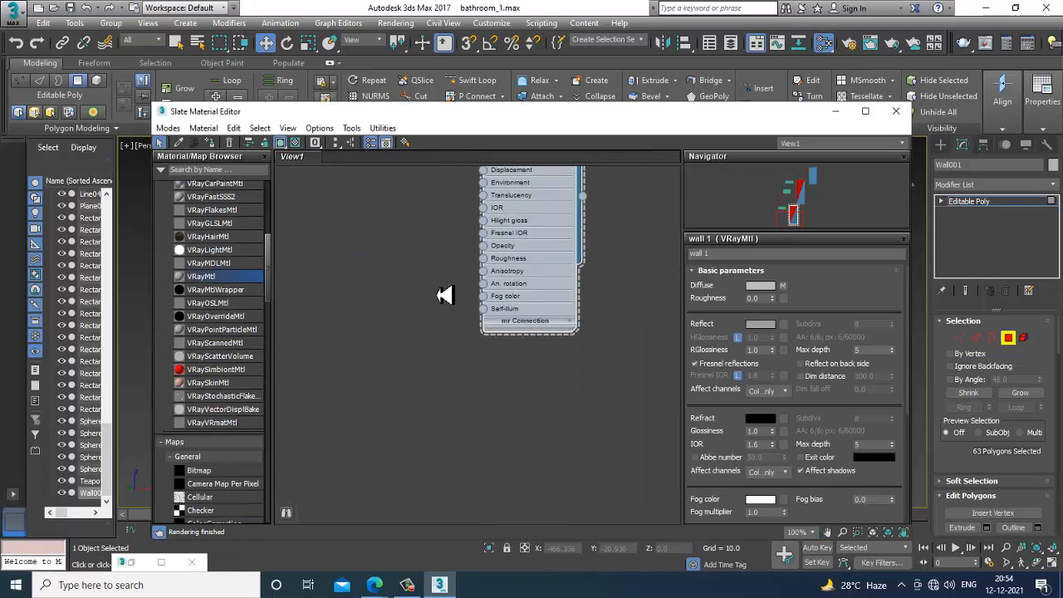
pyautogui.moveTo(435, 375); pyautogui.dragTo(432, 398)
pyautogui.doubleClick(432, 391)
pyautogui.click(131, 562)
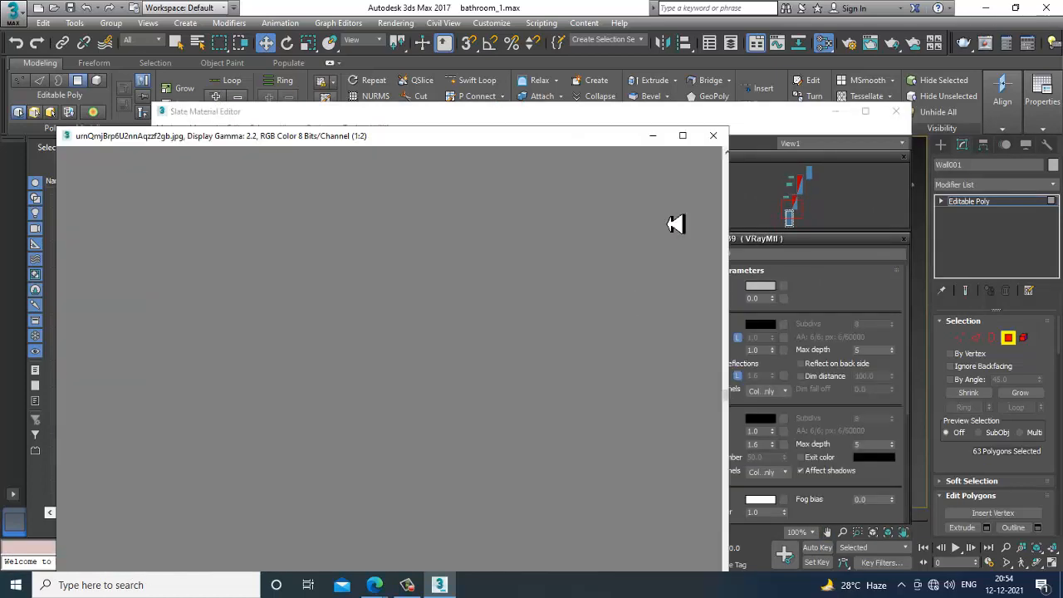
pyautogui.click(653, 136)
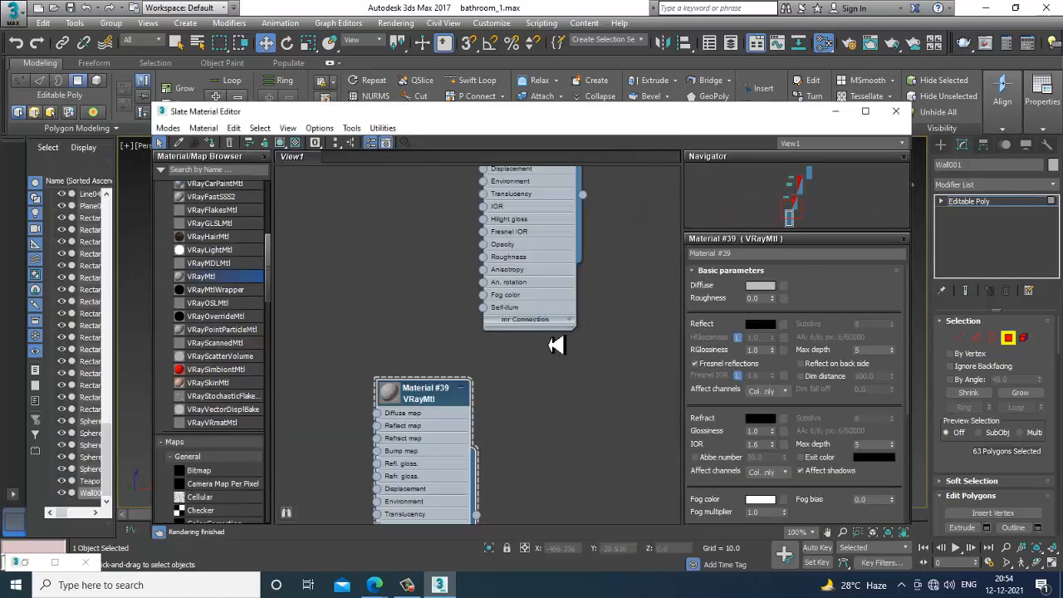
# Give the new material a pale cream diffuse color and assign it to the selected upper wall polygons.
pyautogui.click(771, 287)
pyautogui.moveTo(402, 146); pyautogui.dragTo(403, 199)
pyautogui.moveTo(301, 170)
pyautogui.mouseDown()
pyautogui.moveTo(284, 178)
pyautogui.moveTo(296, 164)
pyautogui.moveTo(288, 177)
pyautogui.moveTo(285, 128)
pyautogui.moveTo(309, 146)
pyautogui.moveTo(292, 126)
pyautogui.mouseUp()
pyautogui.moveTo(393, 187); pyautogui.dragTo(397, 179)
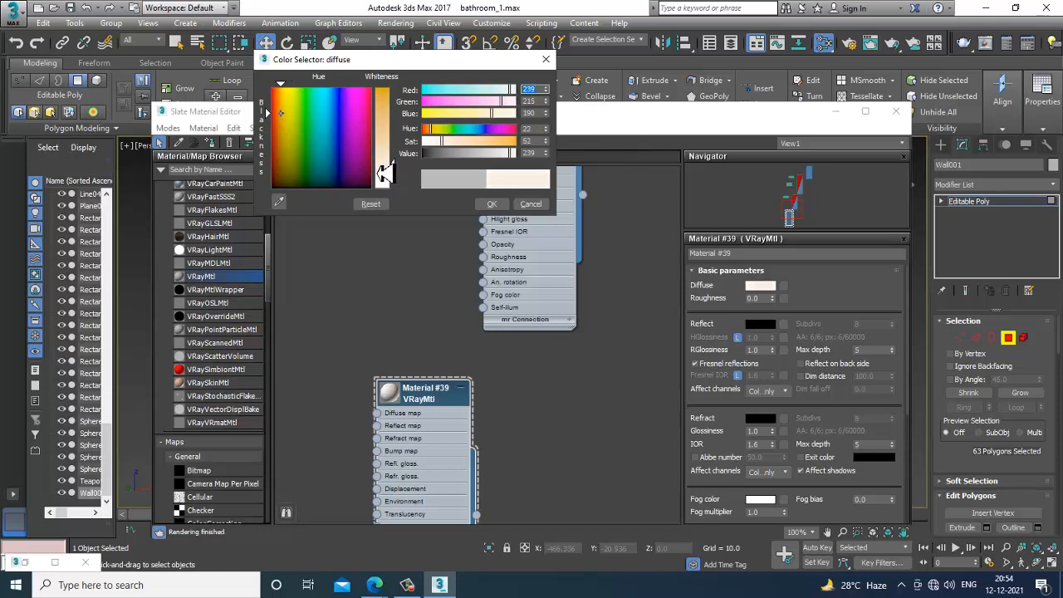
pyautogui.click(492, 203)
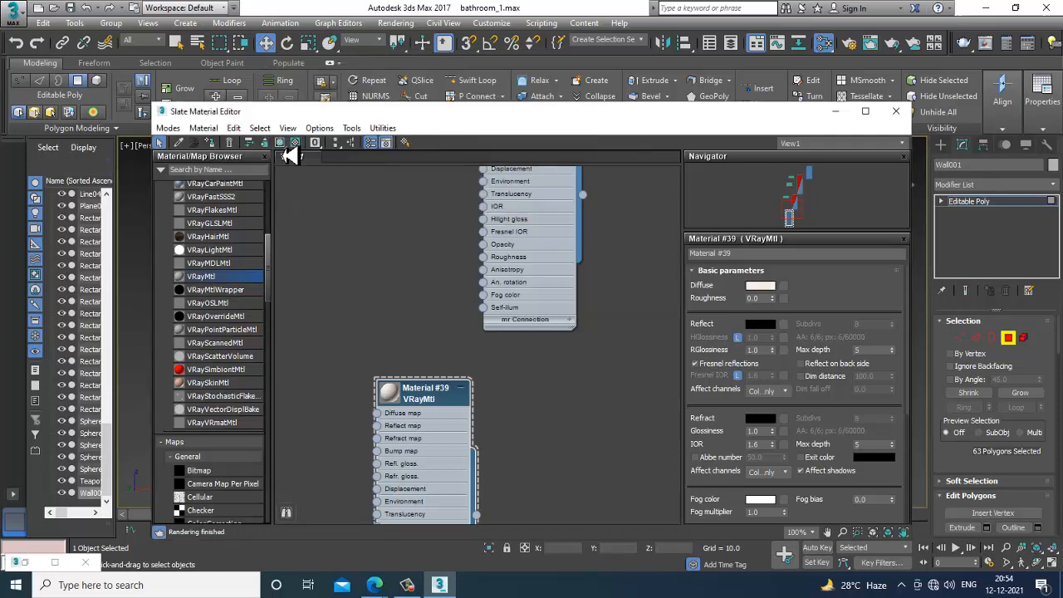
pyautogui.click(835, 111)
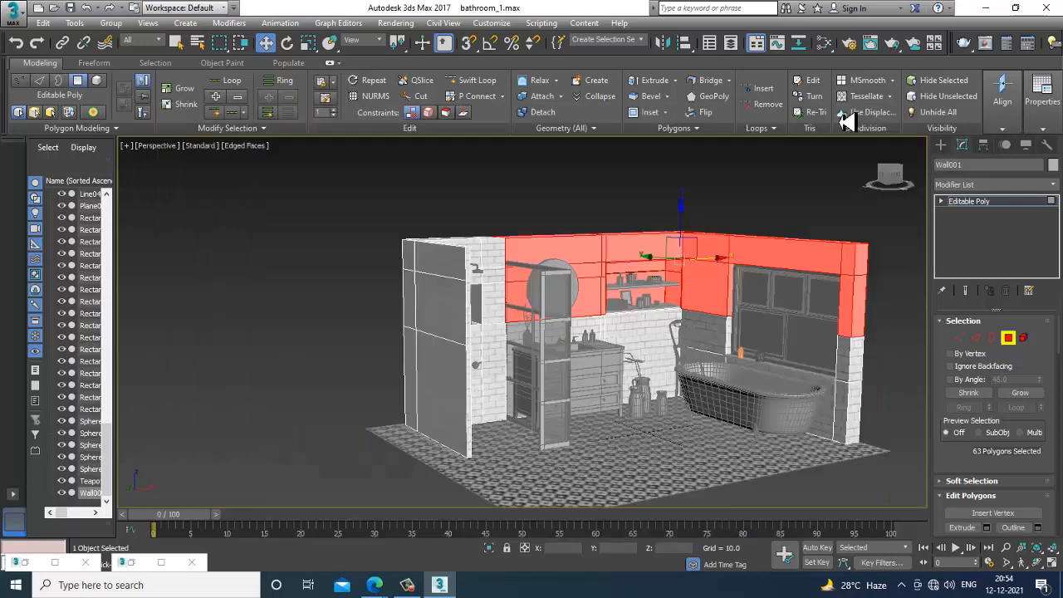
# Deselect the wall polygons and lighten the upper wall material's diffuse color to a near-white cream.
pyautogui.click(790, 210)
pyautogui.scroll(8, 712, 275)
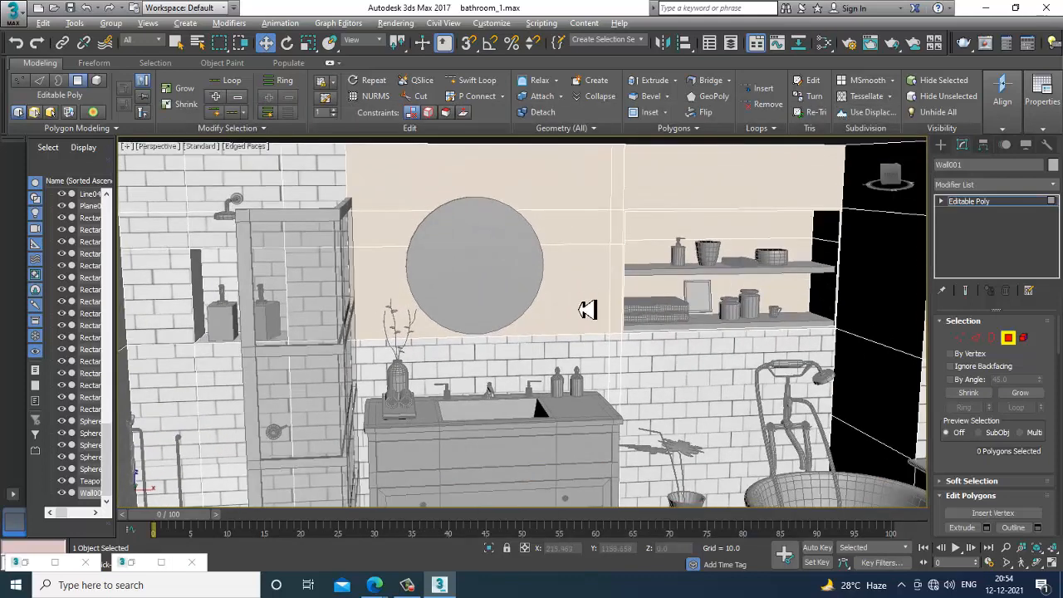
pyautogui.press('m')
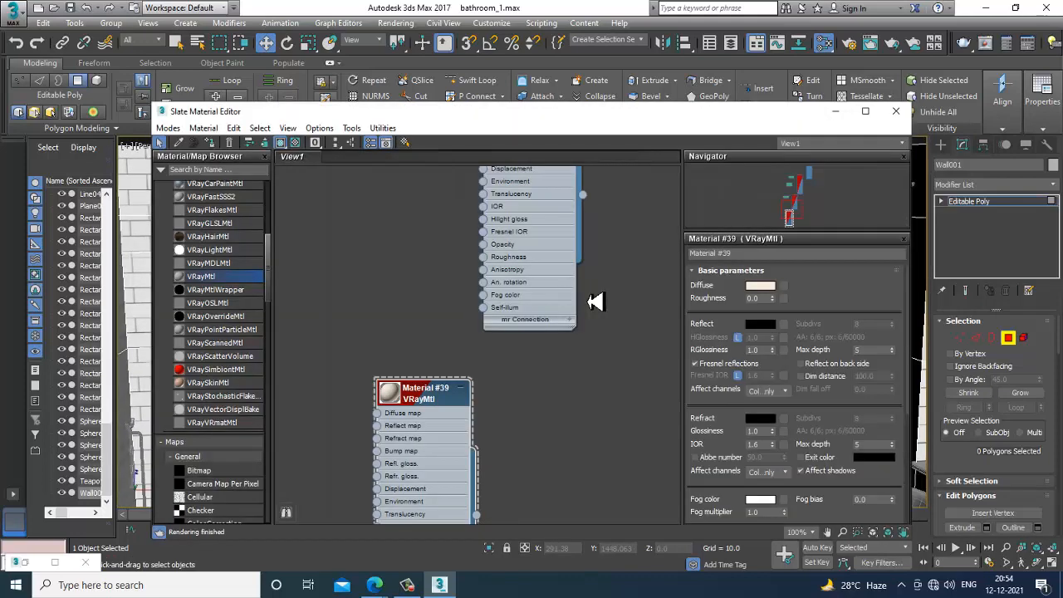
pyautogui.doubleClick(394, 406)
pyautogui.click(760, 285)
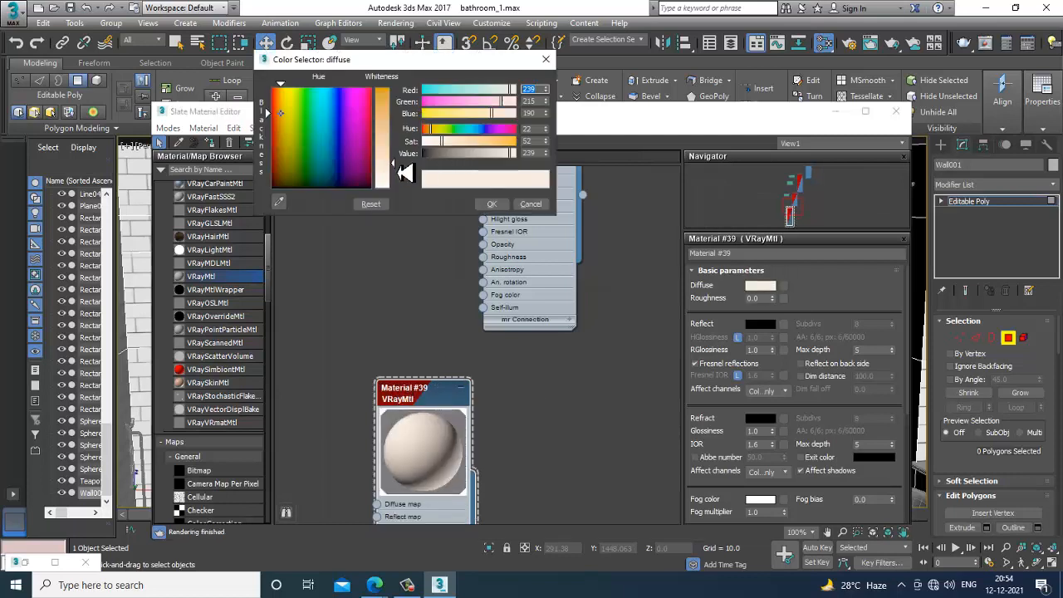
pyautogui.moveTo(405, 172); pyautogui.dragTo(407, 187)
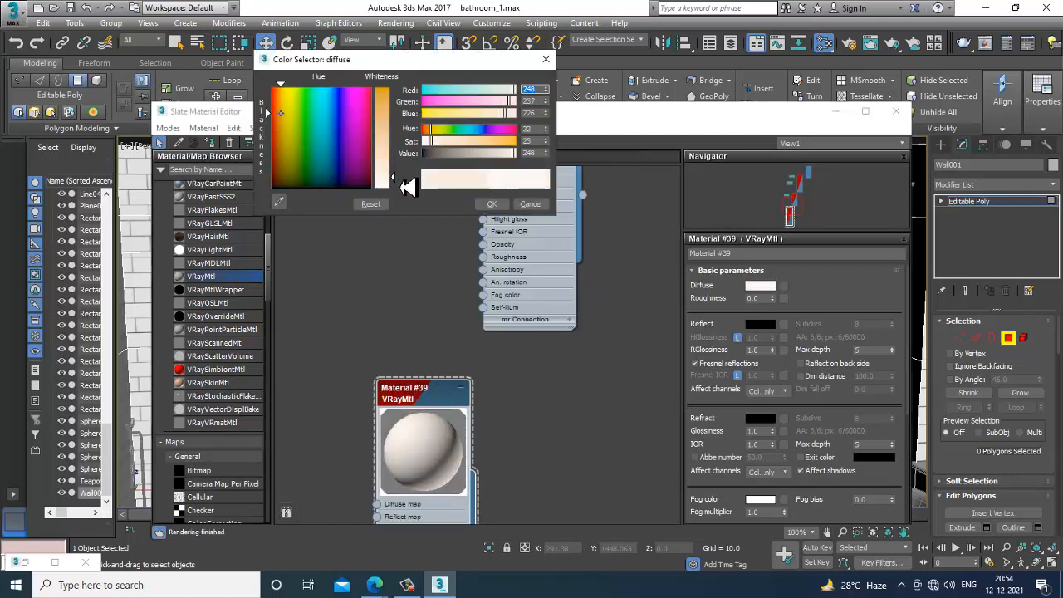
pyautogui.click(491, 203)
pyautogui.click(836, 113)
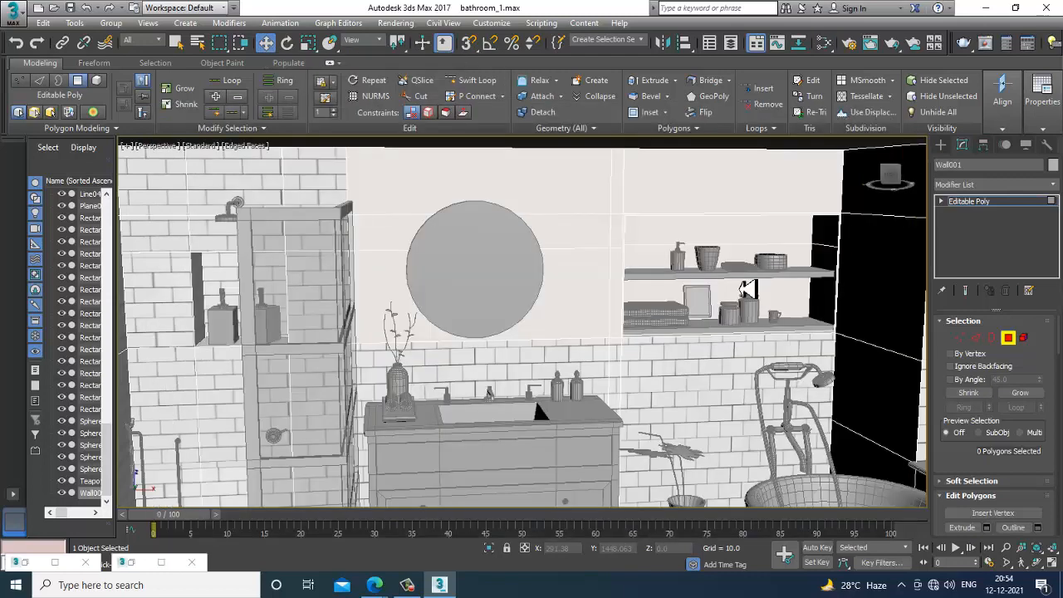
# Select the wall polygon behind the round mirror, convert the wall to an editable poly, and deselect the wall.
pyautogui.scroll(-5, 681, 340)
pyautogui.scroll(10, 587, 321)
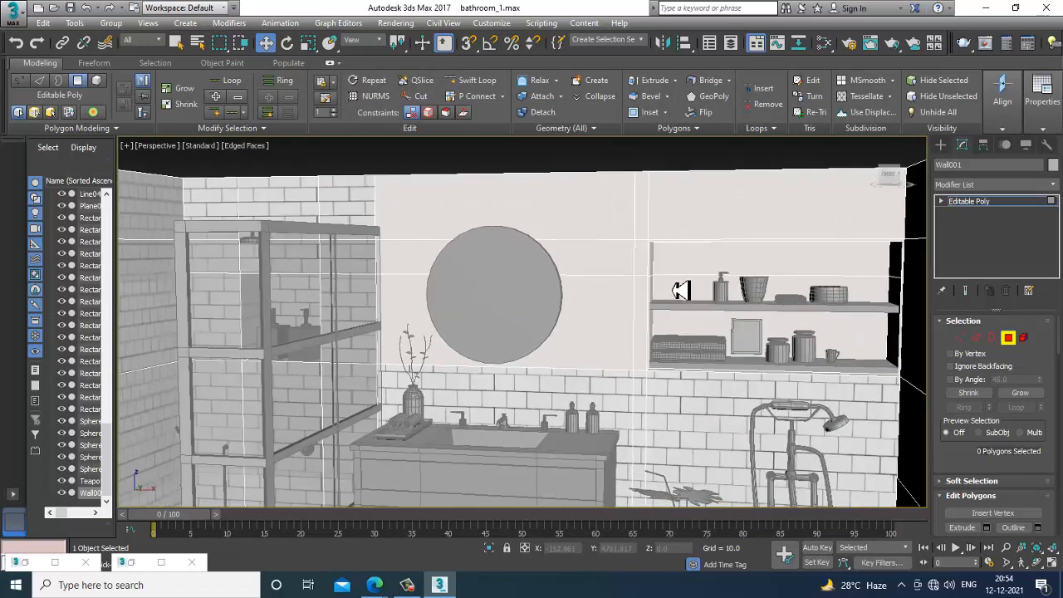
pyautogui.scroll(-10, 587, 322)
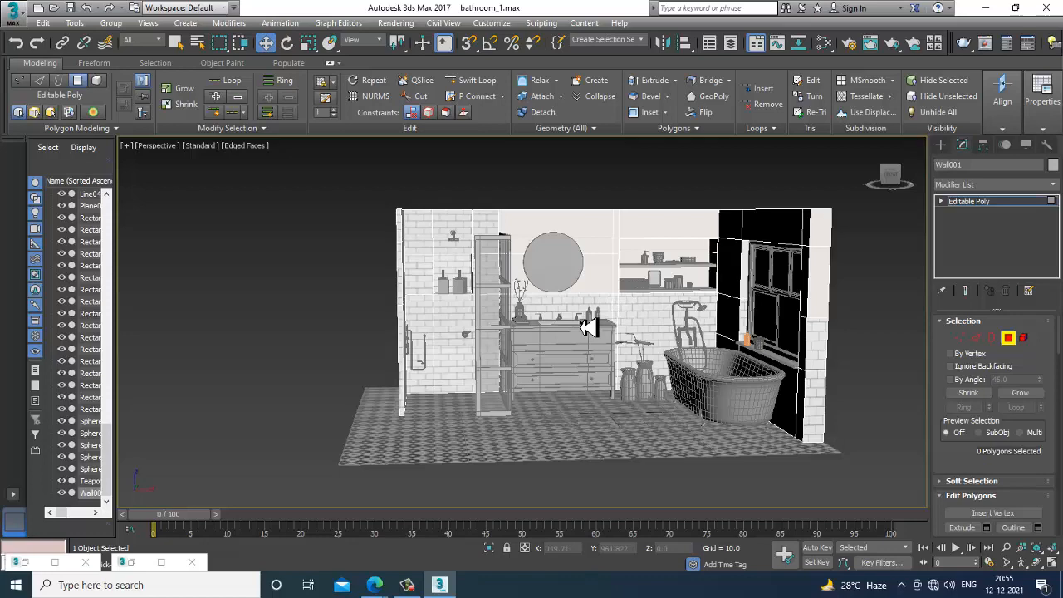
pyautogui.scroll(10, 671, 363)
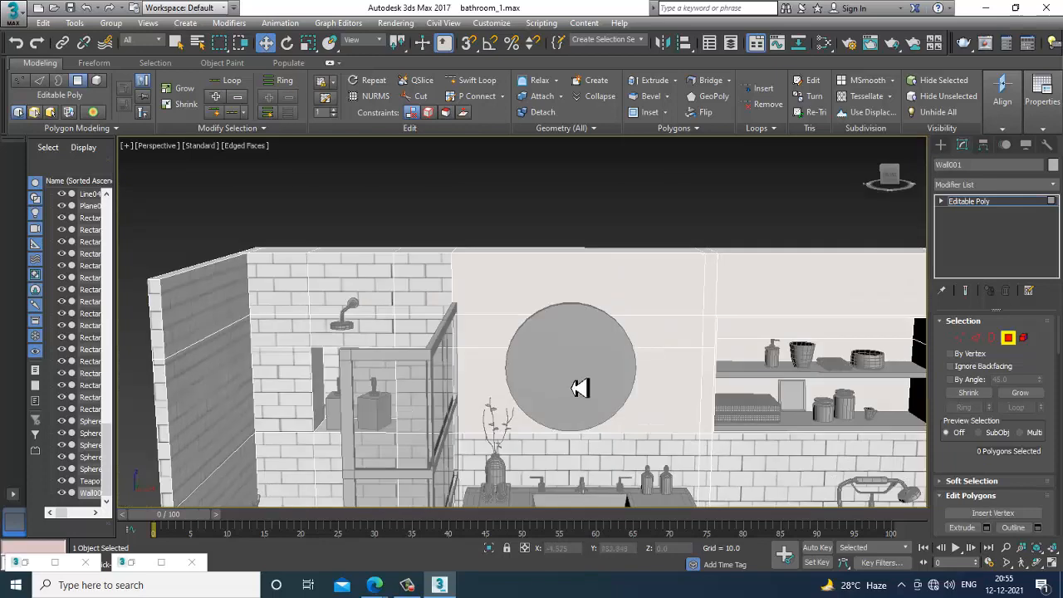
pyautogui.click(617, 392)
pyautogui.keyDown('alt'); pyautogui.moveTo(617, 392); pyautogui.dragTo(863, 307, button='middle'); pyautogui.keyUp('alt')
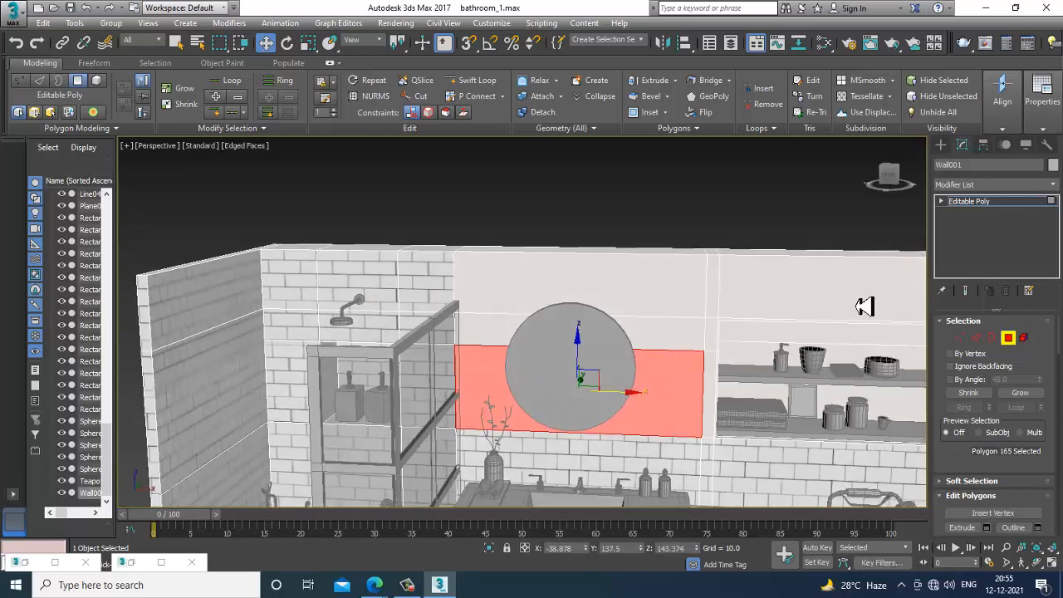
pyautogui.rightClick(702, 285)
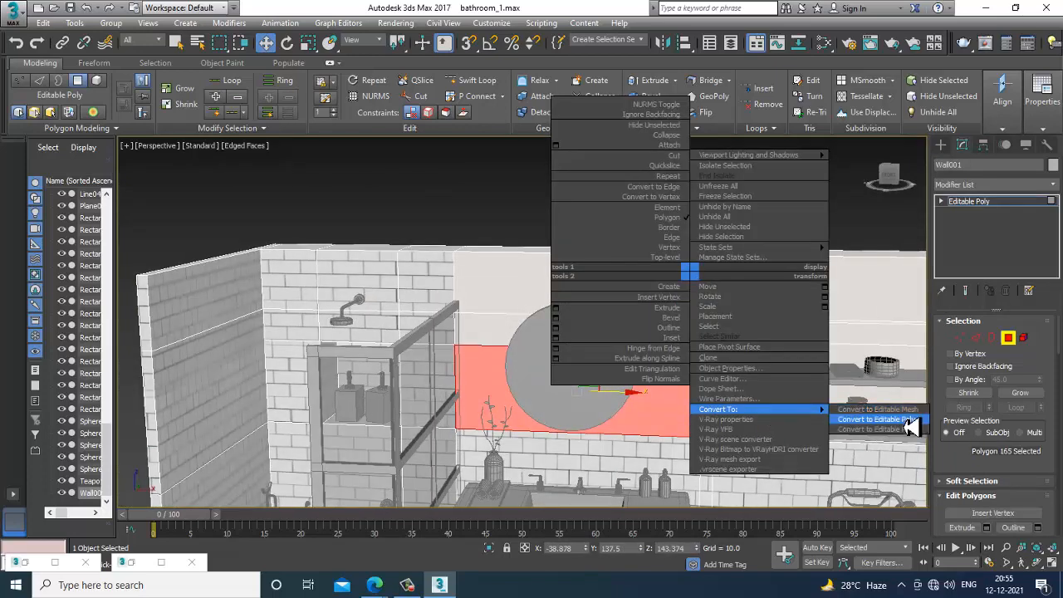
pyautogui.click(863, 422)
pyautogui.scroll(-5, 745, 204)
pyautogui.click(745, 204)
# Glance at the reference photo, then convert the round mirror cylinder to an editable poly and select its front face polygon.
pyautogui.click(55, 562)
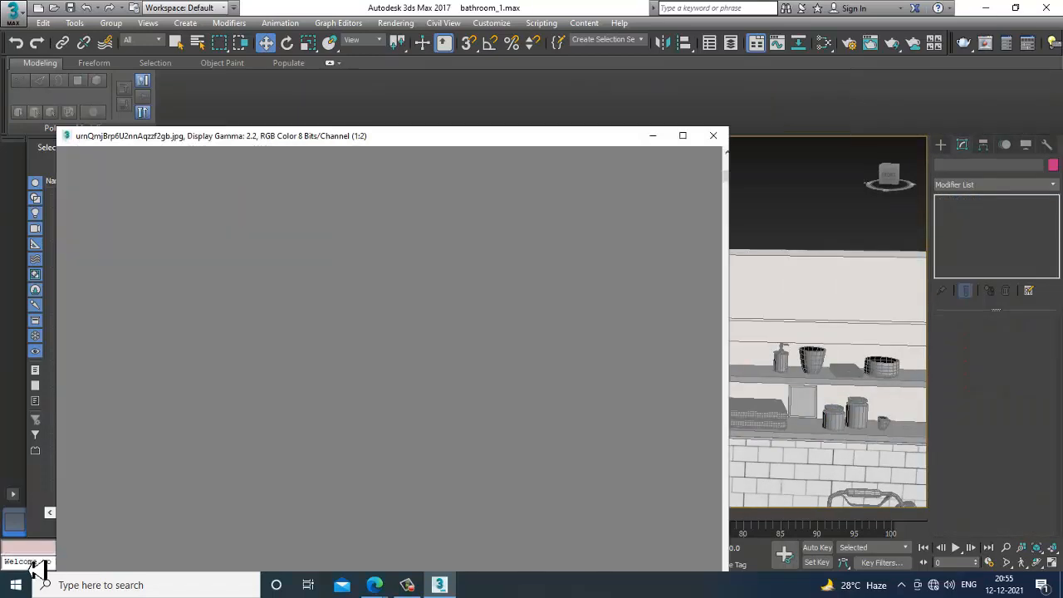
pyautogui.click(653, 136)
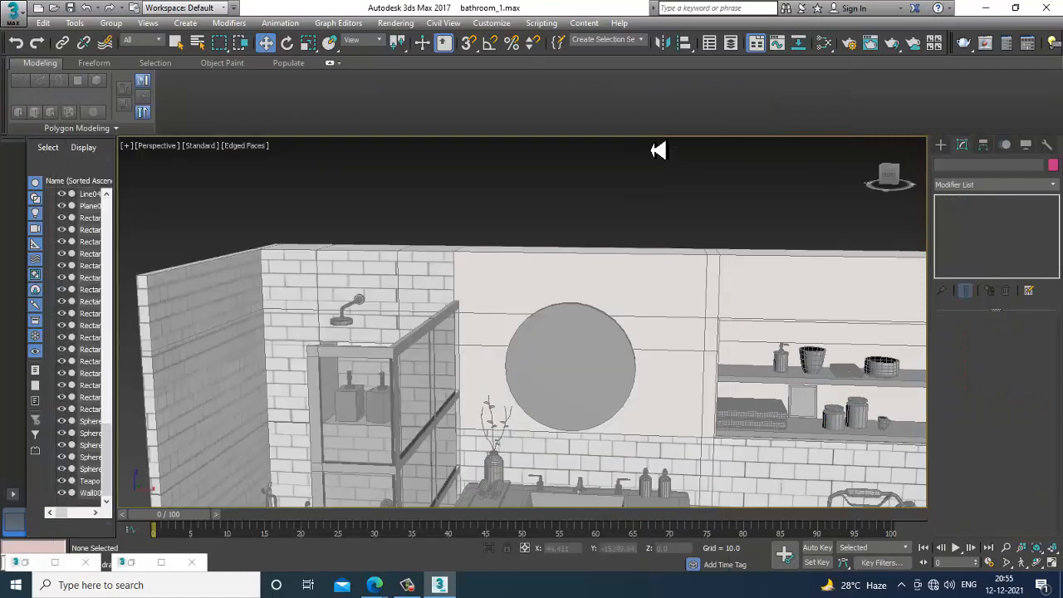
pyautogui.click(551, 363)
pyautogui.scroll(5, 598, 364)
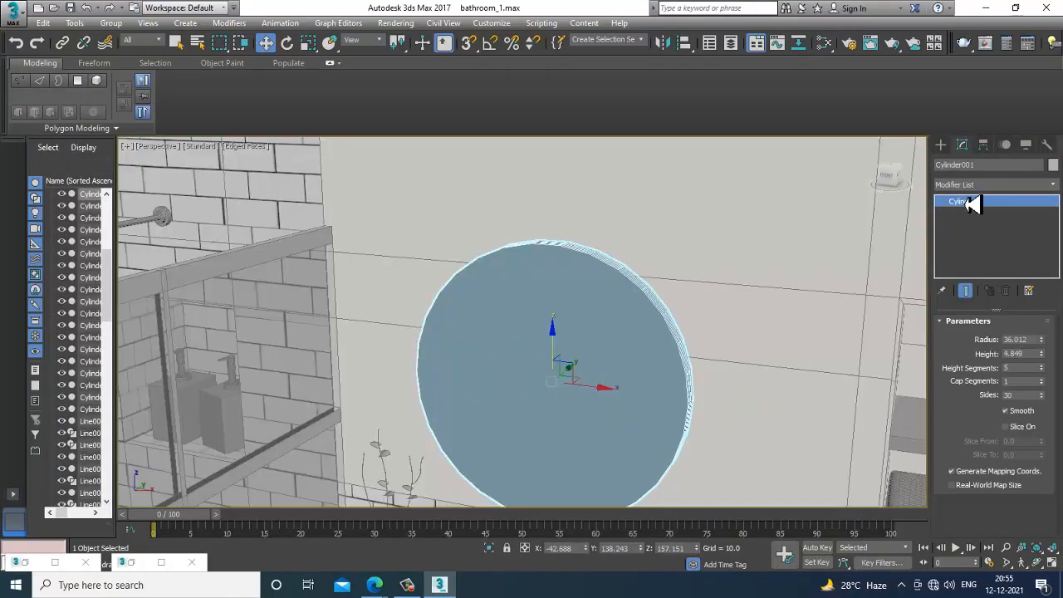
pyautogui.rightClick(990, 209)
pyautogui.click(1014, 297)
pyautogui.click(1007, 337)
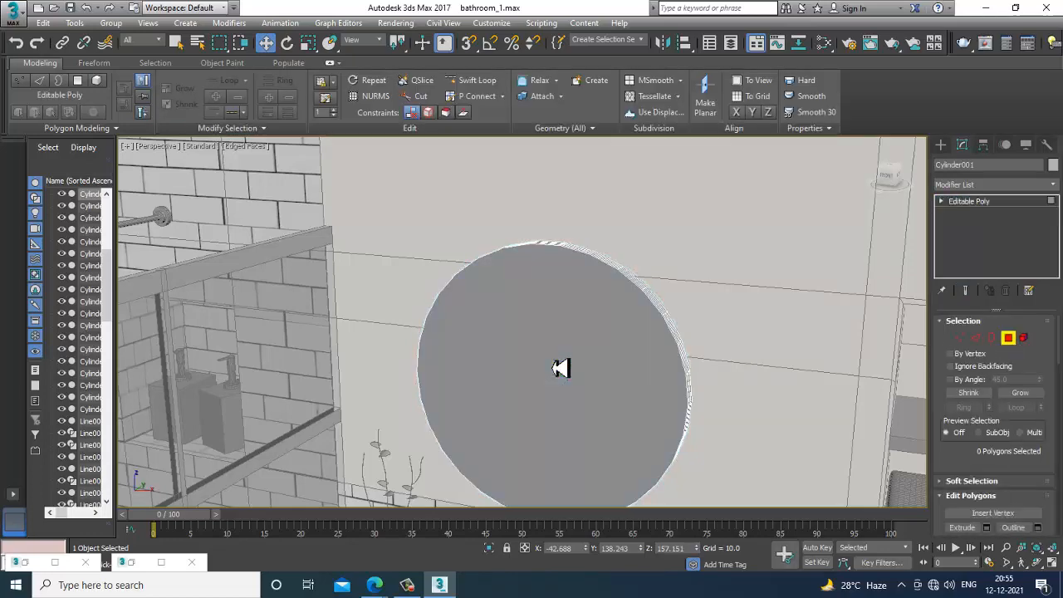
pyautogui.click(560, 368)
pyautogui.keyDown('alt'); pyautogui.moveTo(646, 360); pyautogui.dragTo(637, 317, button='middle'); pyautogui.keyUp('alt')
# Add a new VRayMtl named mirror with its preview enlarged, and set its diffuse color to black.
pyautogui.press('m')
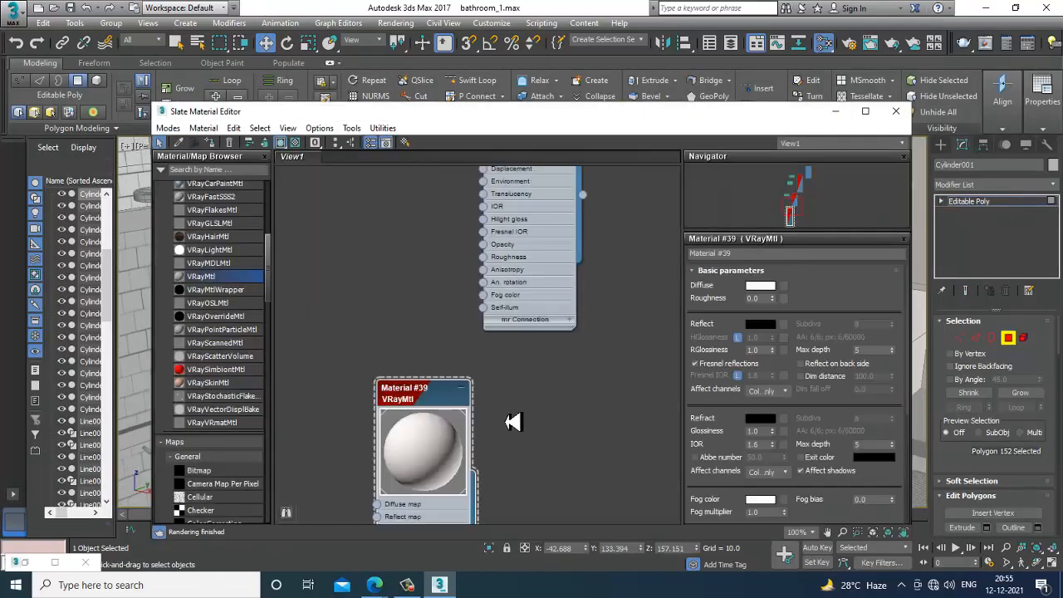
pyautogui.scroll(-5, 532, 357)
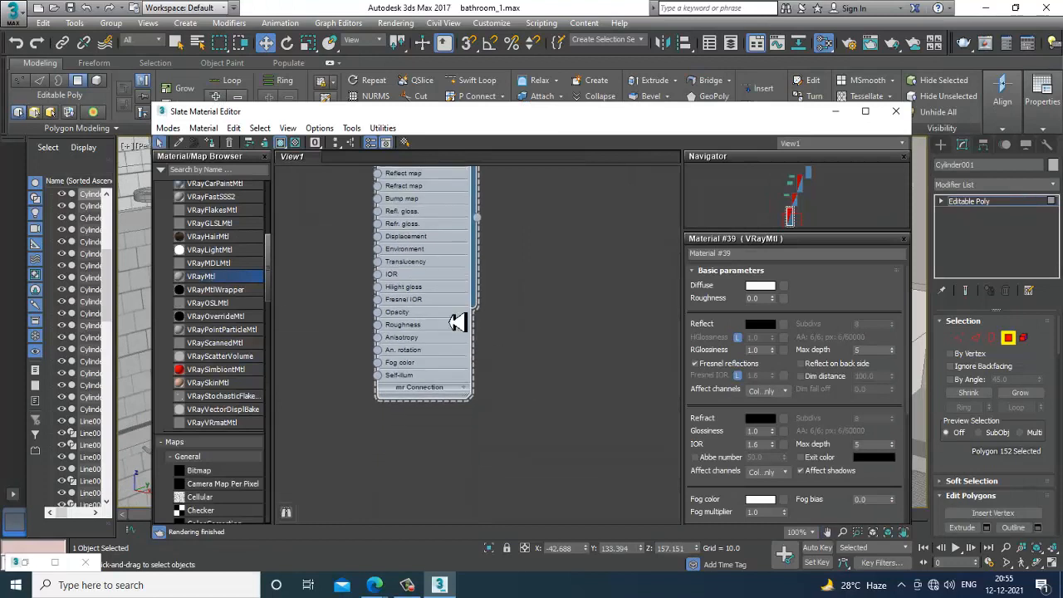
pyautogui.moveTo(457, 322); pyautogui.dragTo(552, 336)
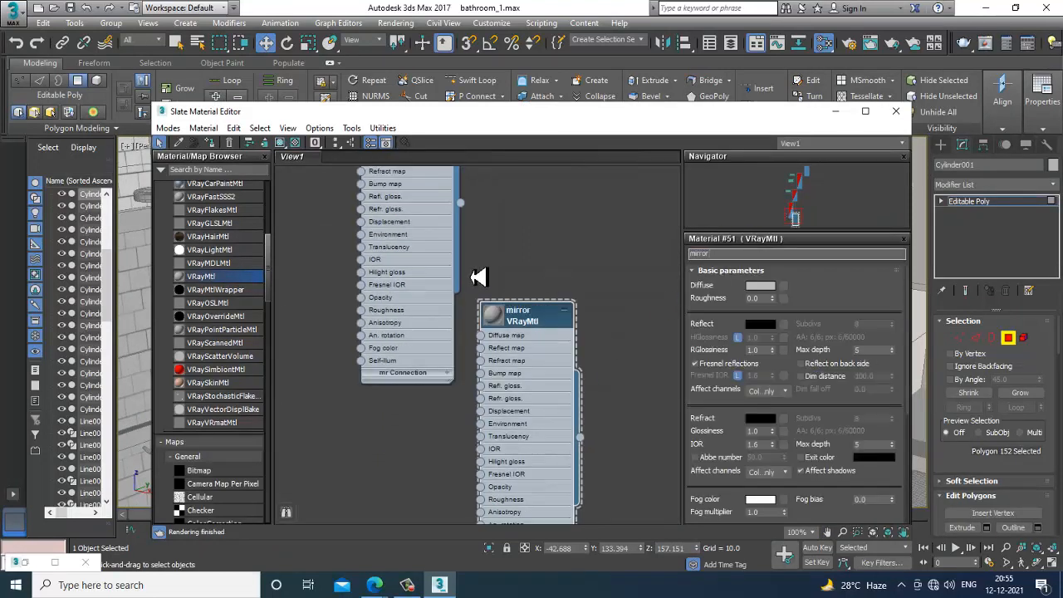
pyautogui.doubleClick(490, 318)
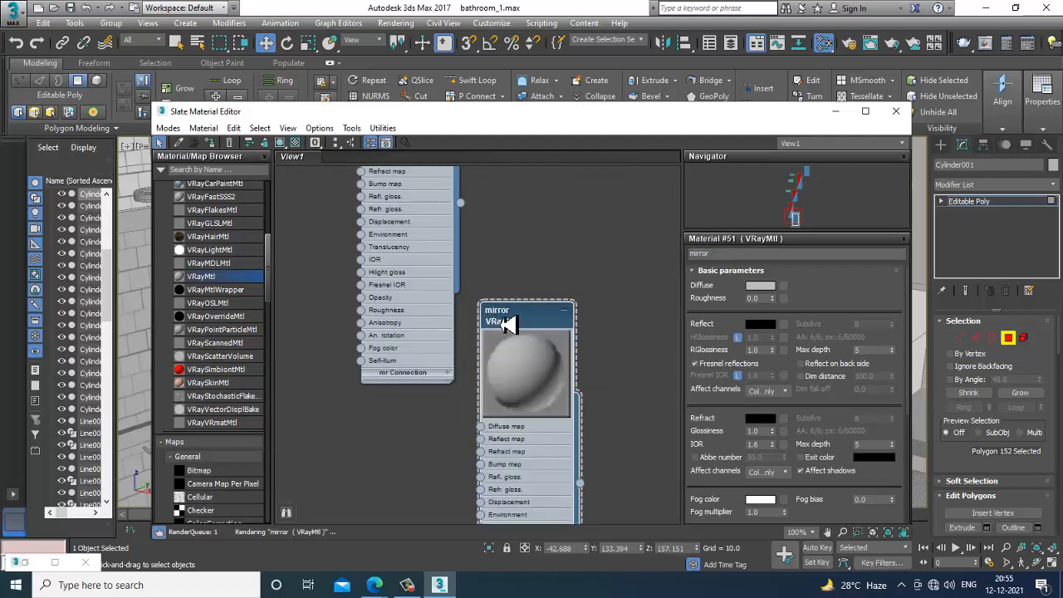
pyautogui.click(758, 289)
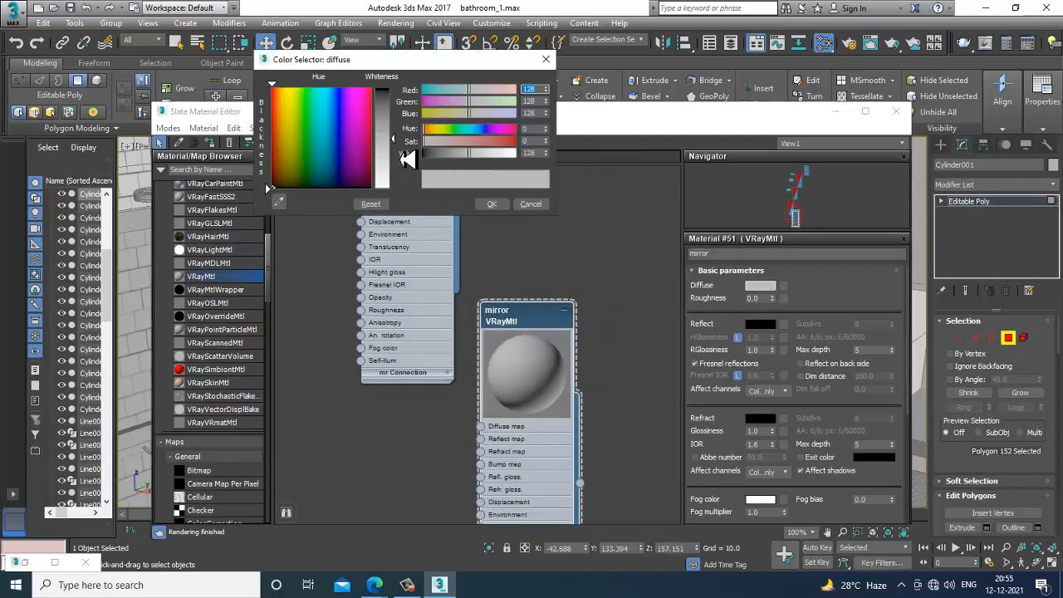
pyautogui.moveTo(407, 160); pyautogui.dragTo(411, 157)
pyautogui.click(493, 204)
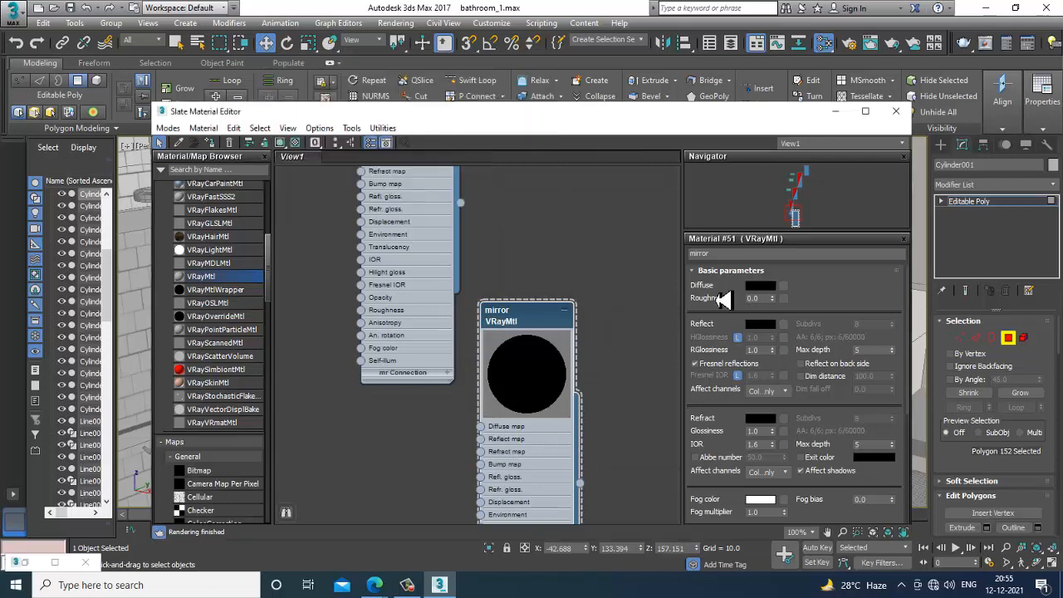
# Set the mirror material's reflection to pure white, disable Fresnel reflections, and assign it to the mirror's selected front face.
pyautogui.click(761, 324)
pyautogui.moveTo(397, 137); pyautogui.dragTo(397, 88)
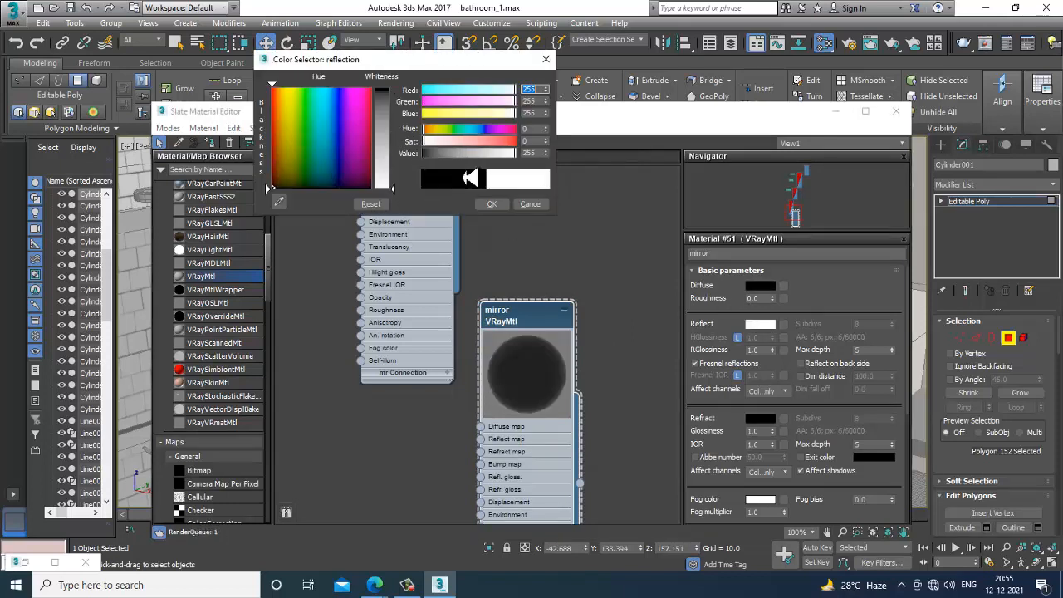
pyautogui.click(498, 206)
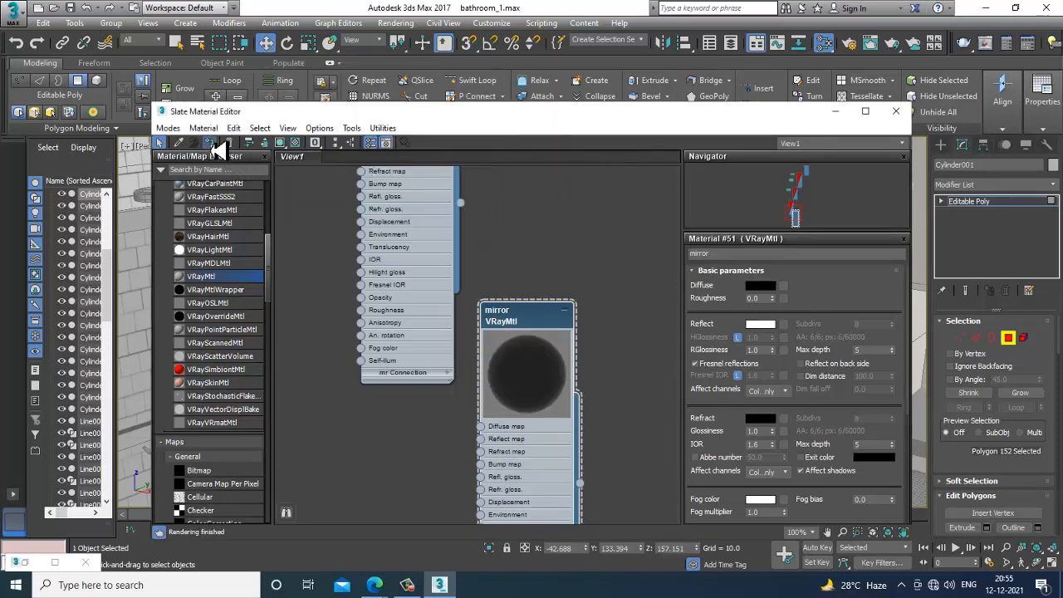
pyautogui.click(280, 142)
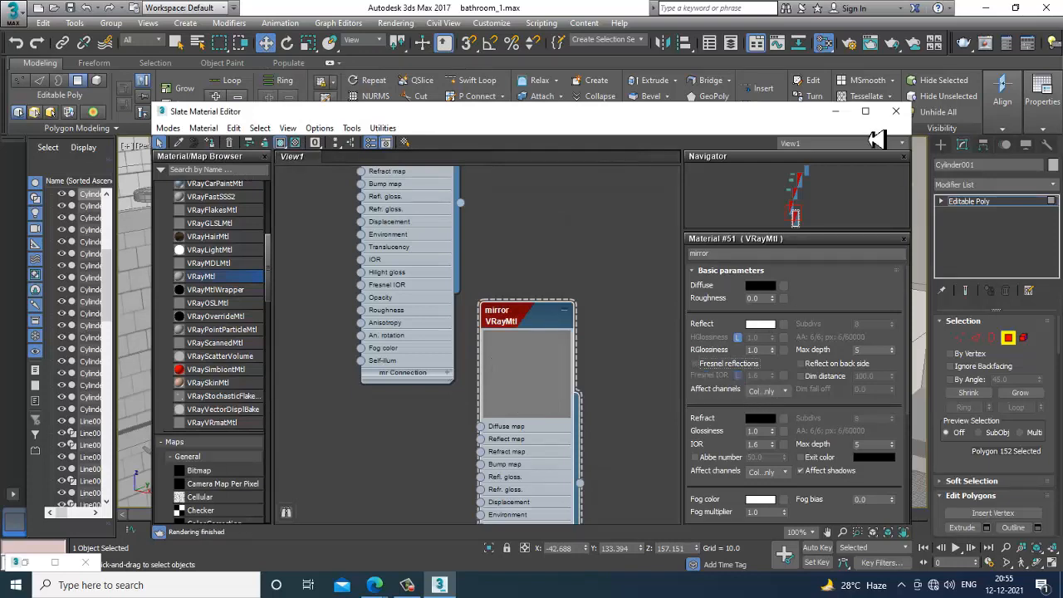
pyautogui.click(837, 111)
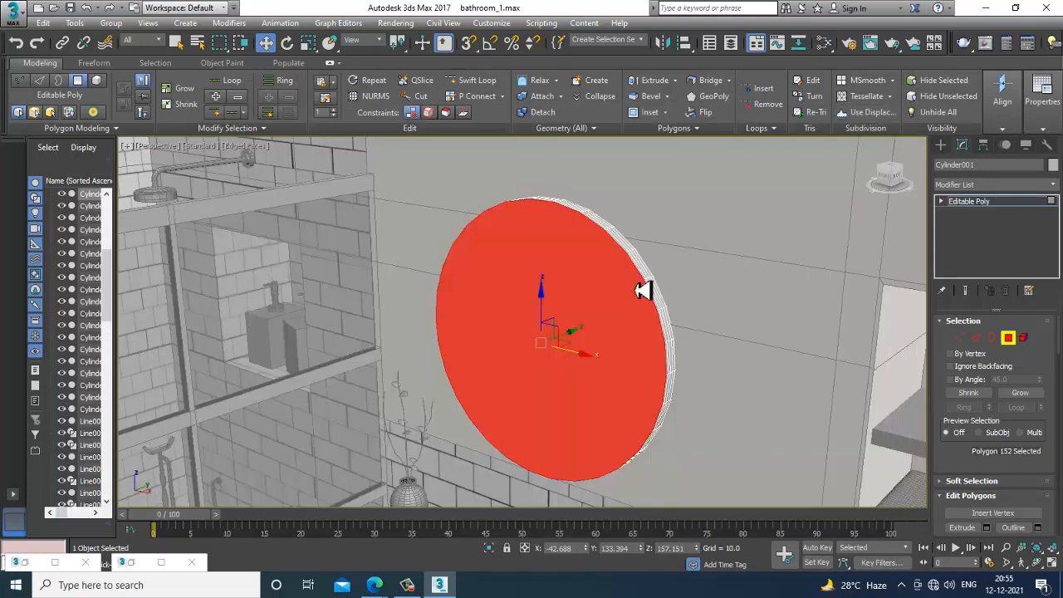
# Test render the mirror from the front and from an oblique view, closing the frame buffer each time.
pyautogui.scroll(-5, 646, 322)
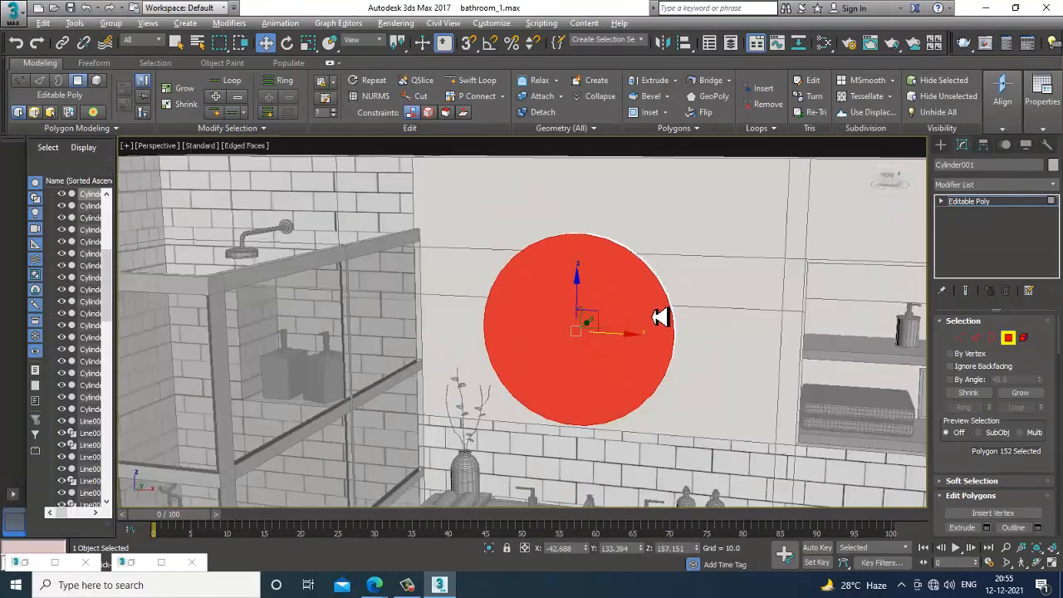
pyautogui.scroll(3, 654, 292)
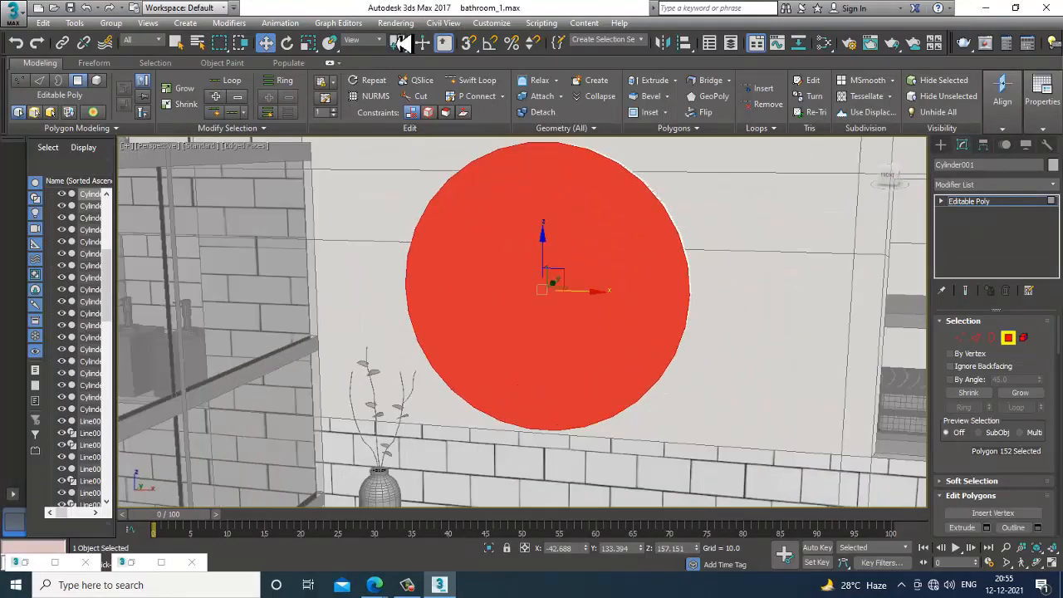
pyautogui.click(396, 23)
pyautogui.click(397, 25)
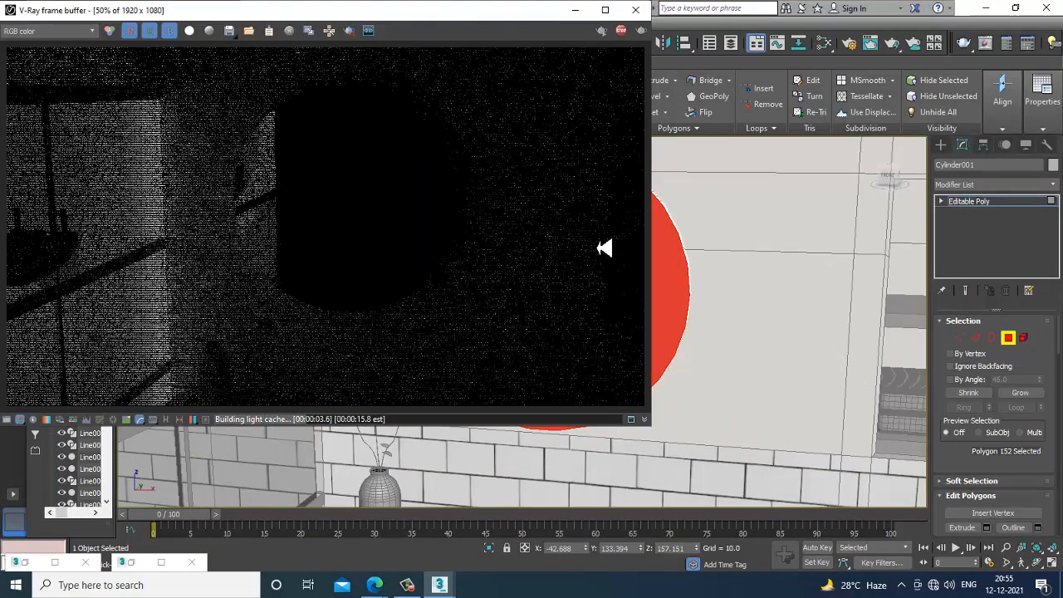
pyautogui.click(635, 10)
pyautogui.keyDown('alt'); pyautogui.moveTo(724, 355); pyautogui.dragTo(640, 349, button='middle'); pyautogui.keyUp('alt')
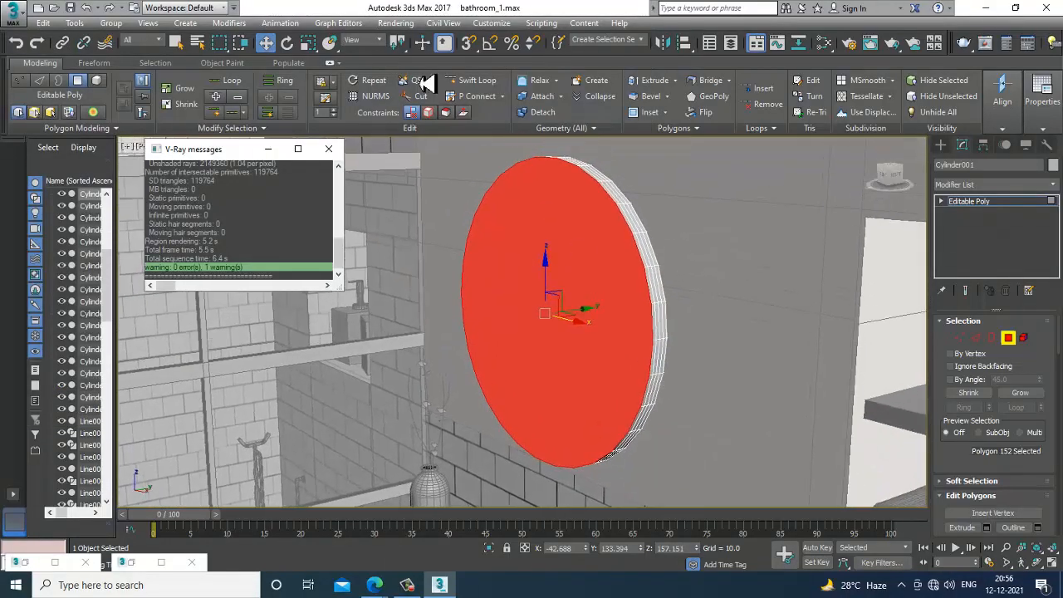
pyautogui.click(411, 28)
pyautogui.click(416, 38)
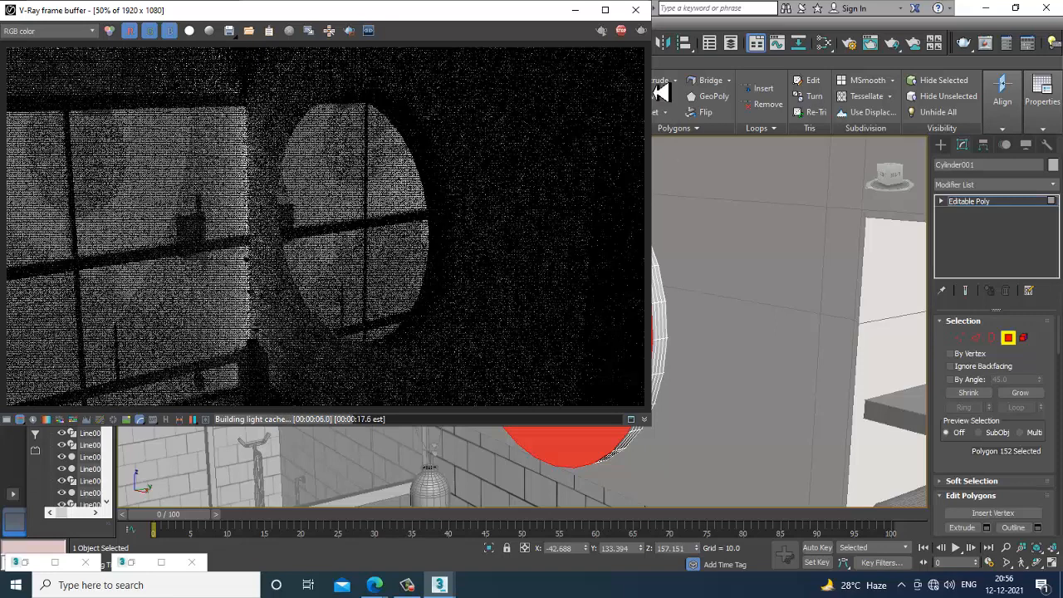
pyautogui.click(636, 10)
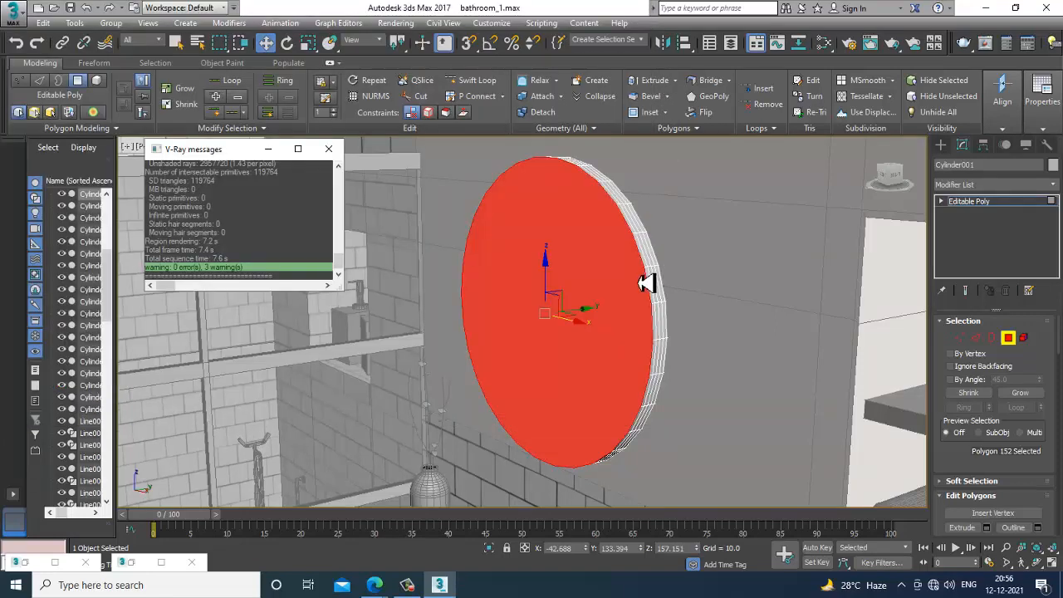
# Select all polygons of the round mirror, assign the mirror material to them, and leave polygon level with nothing selected.
pyautogui.scroll(1, 646, 283)
pyautogui.hotkey('ctrl', 'a')
pyautogui.press('m')
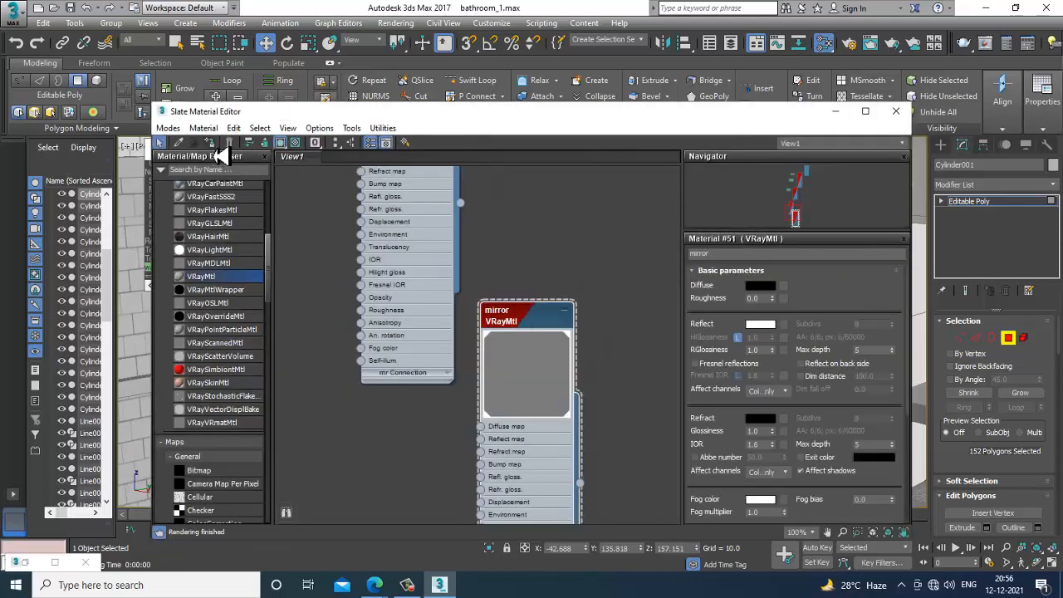
pyautogui.click(895, 110)
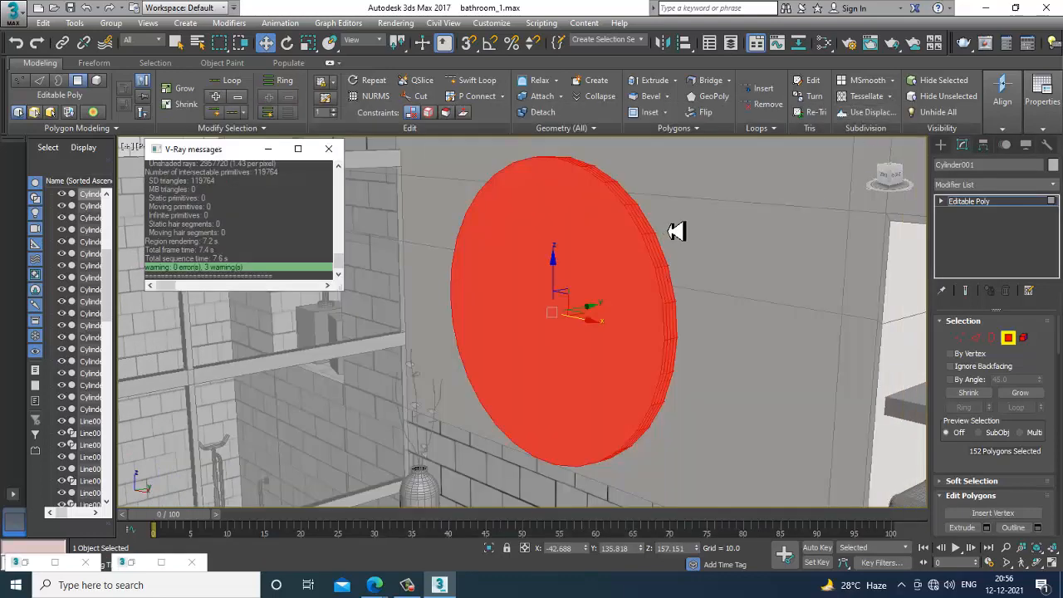
pyautogui.scroll(-10, 764, 271)
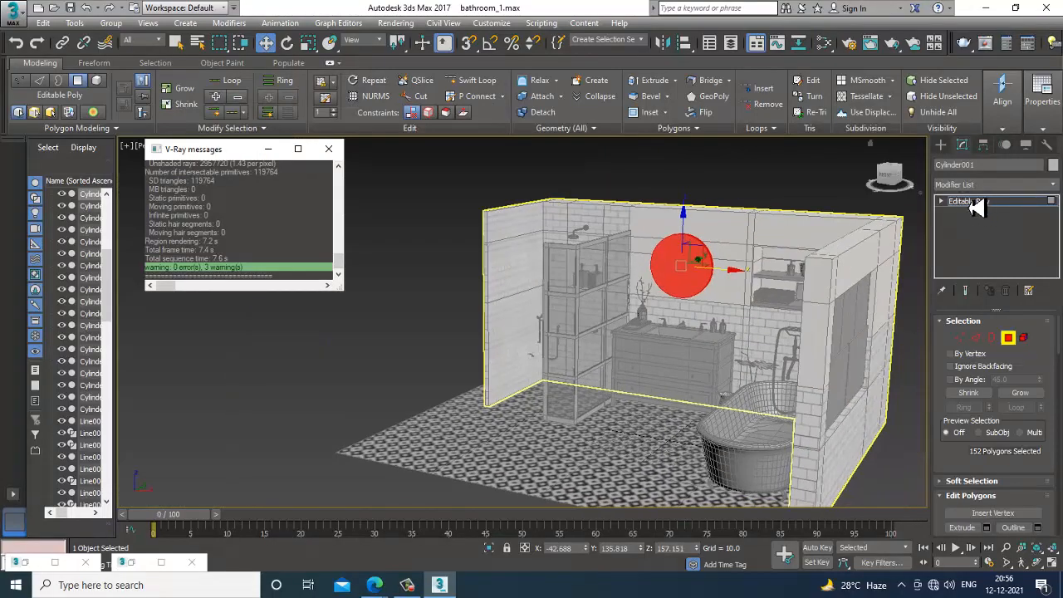
pyautogui.click(973, 204)
pyautogui.click(839, 187)
# Change the environment background color to a pale light blue and close the environment settings.
pyautogui.scroll(6, 717, 273)
pyautogui.keyDown('alt'); pyautogui.moveTo(719, 273); pyautogui.dragTo(712, 276, button='middle'); pyautogui.keyUp('alt')
pyautogui.scroll(3, 699, 278)
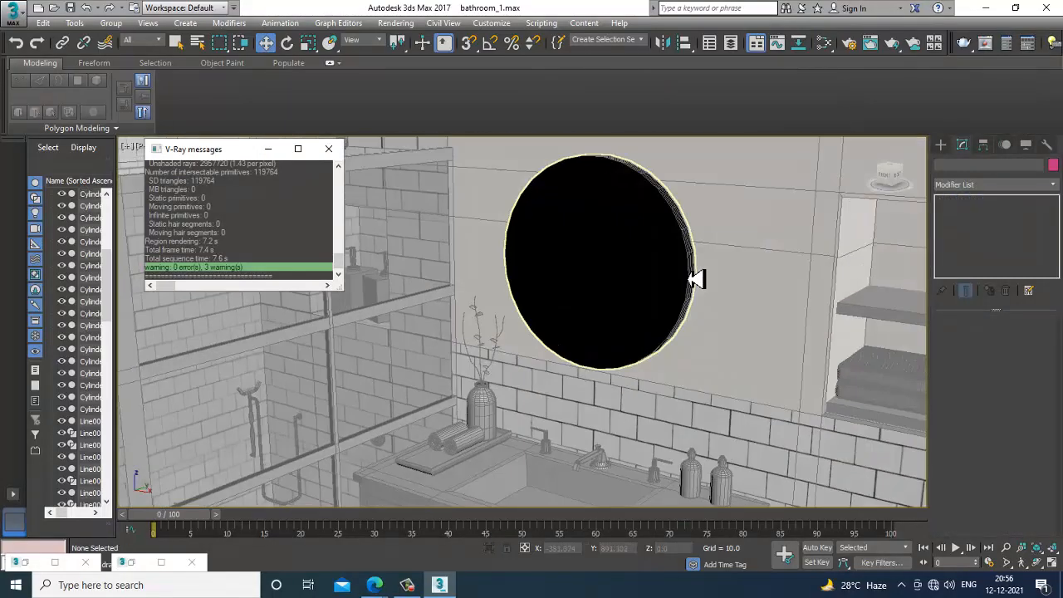
pyautogui.click(395, 23)
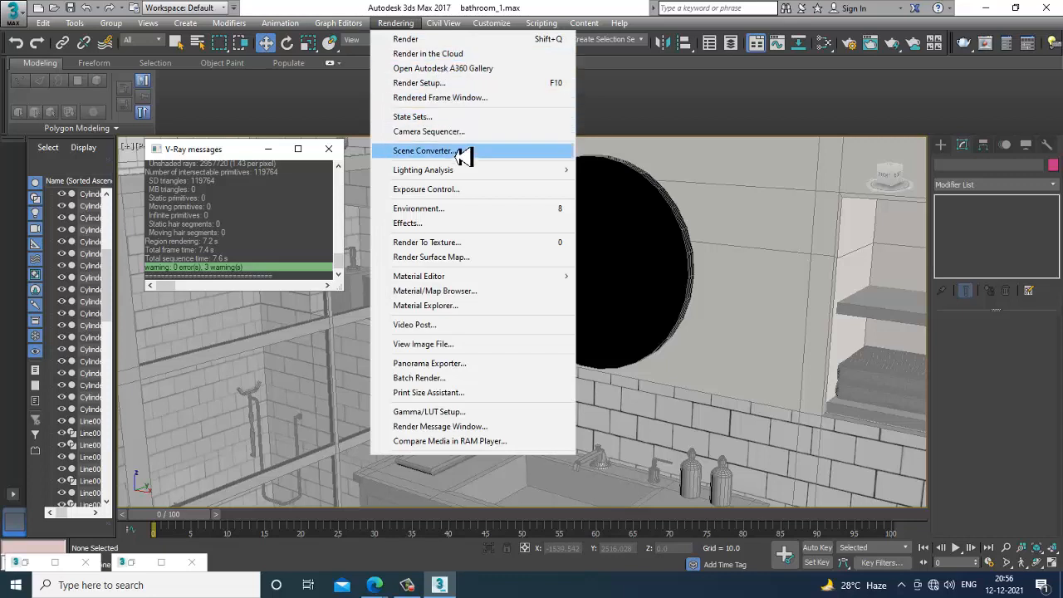
pyautogui.click(449, 209)
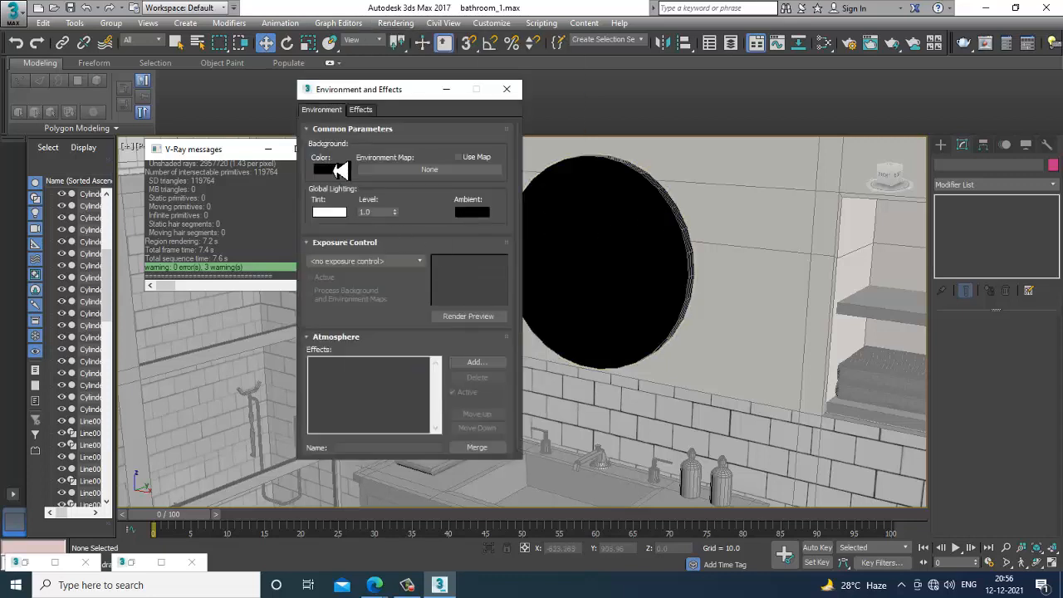
pyautogui.click(337, 178)
pyautogui.moveTo(344, 142); pyautogui.dragTo(427, 173)
pyautogui.click(491, 203)
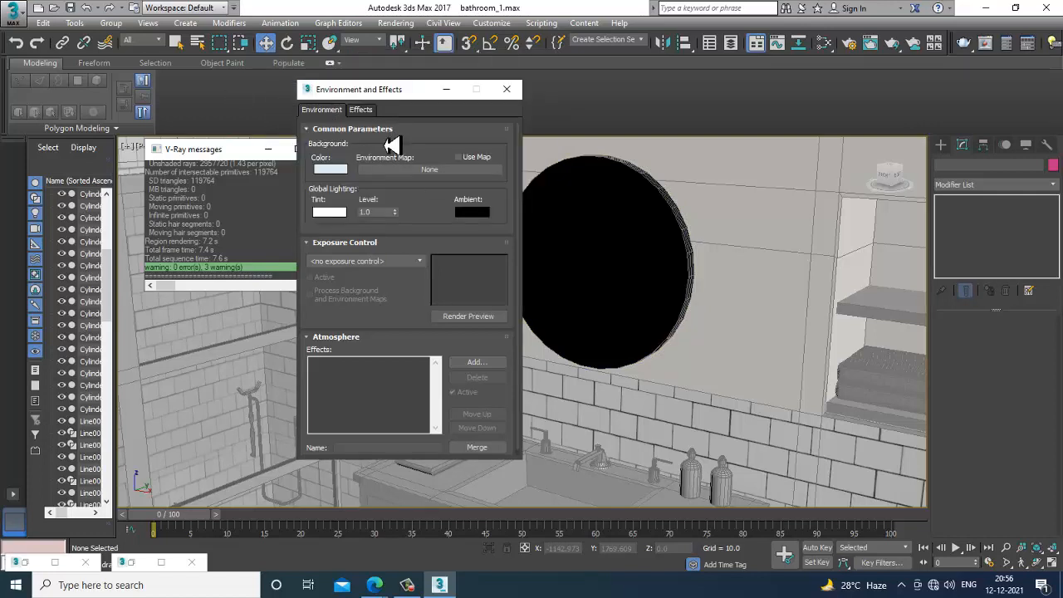
pyautogui.click(507, 89)
# Test render the round mirror against the new background, first obliquely and once more from the front, closing each frame buffer.
pyautogui.click(395, 22)
pyautogui.click(411, 35)
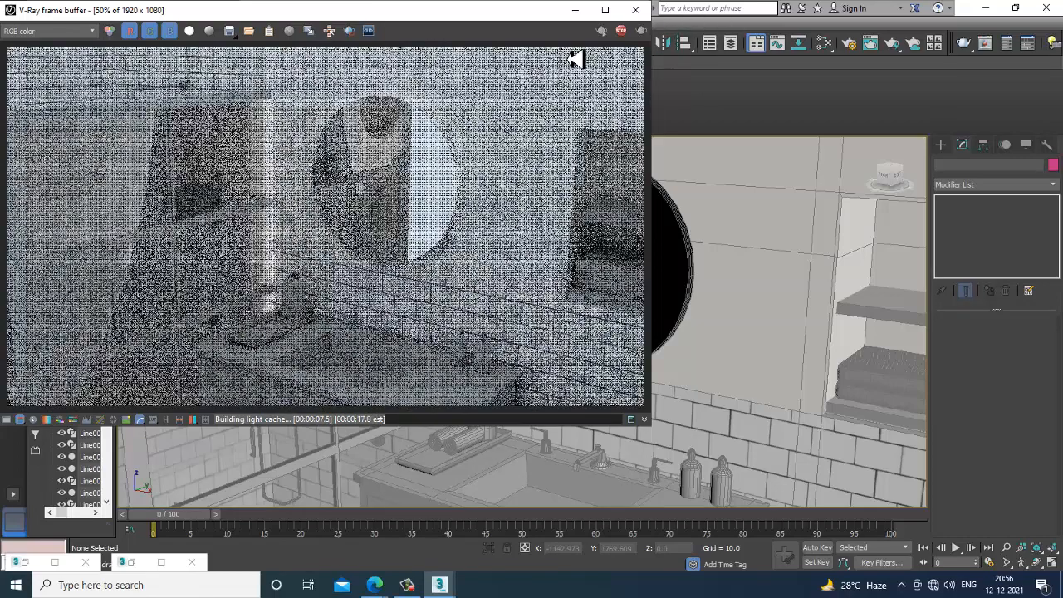
pyautogui.click(636, 9)
pyautogui.scroll(-10, 731, 323)
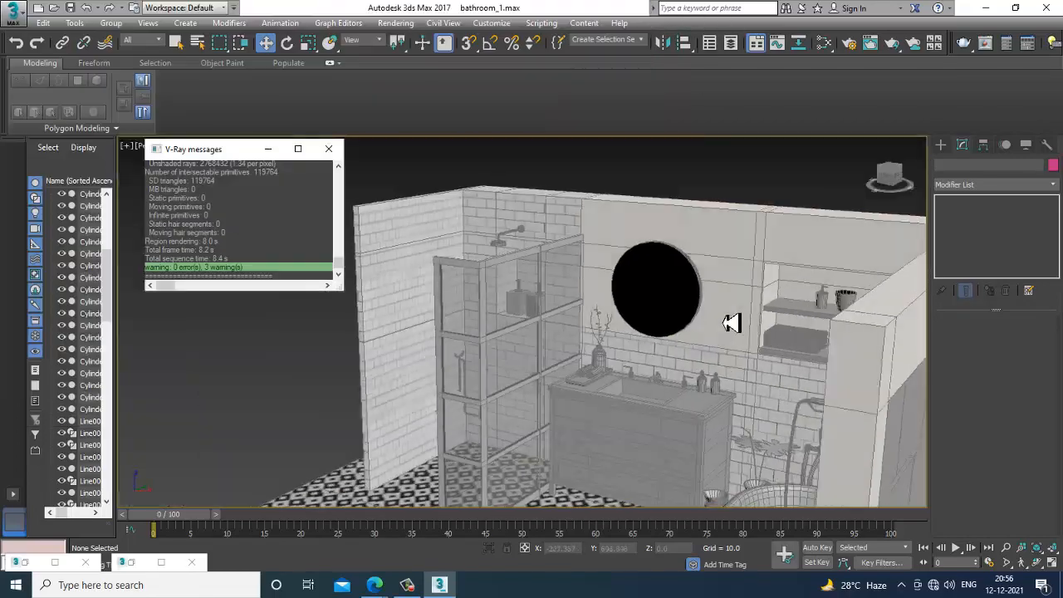
pyautogui.scroll(8, 693, 291)
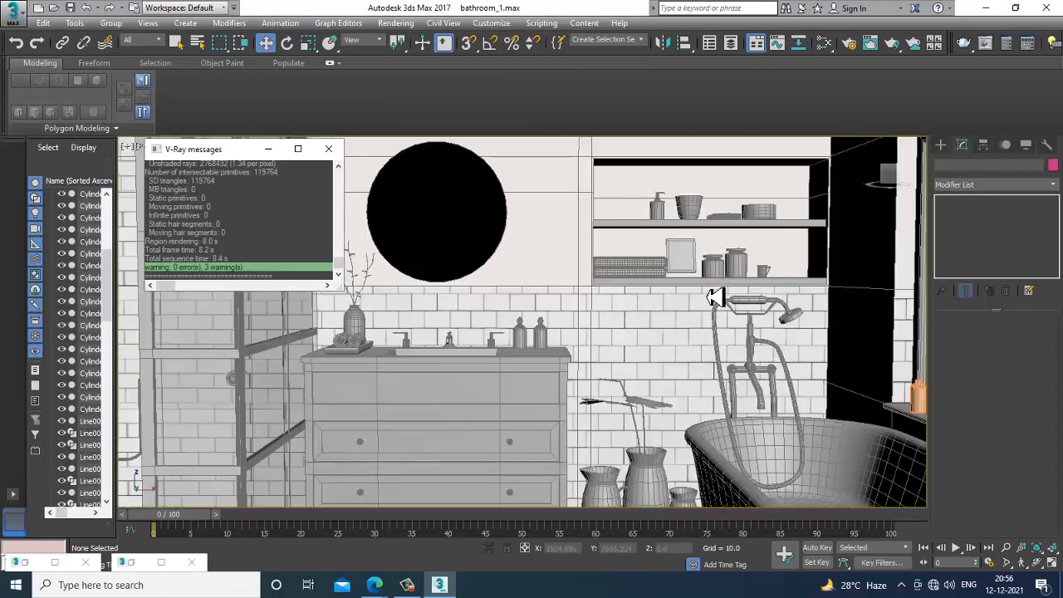
pyautogui.click(413, 40)
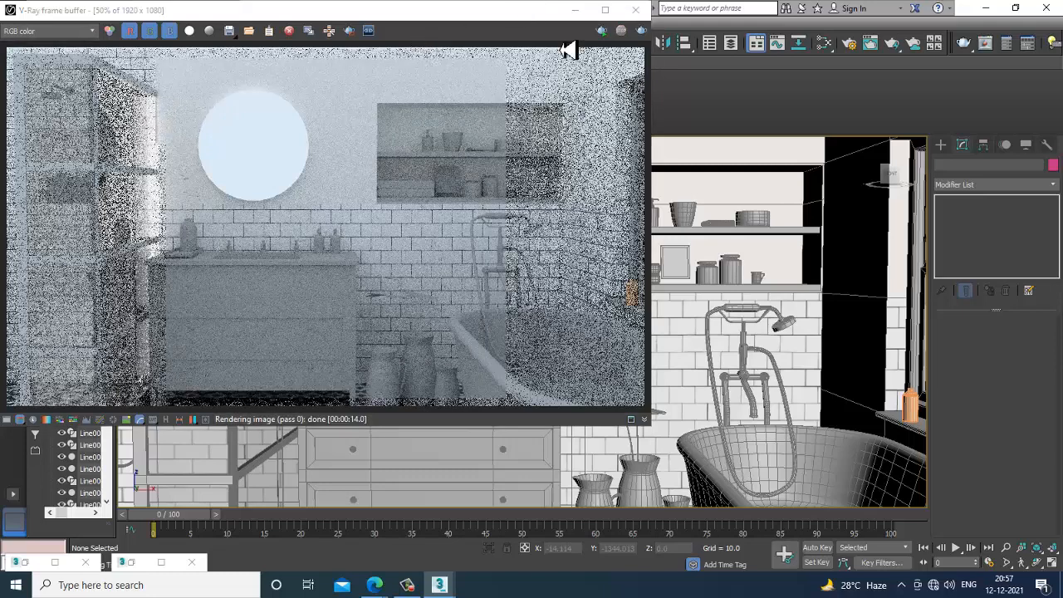
pyautogui.click(635, 9)
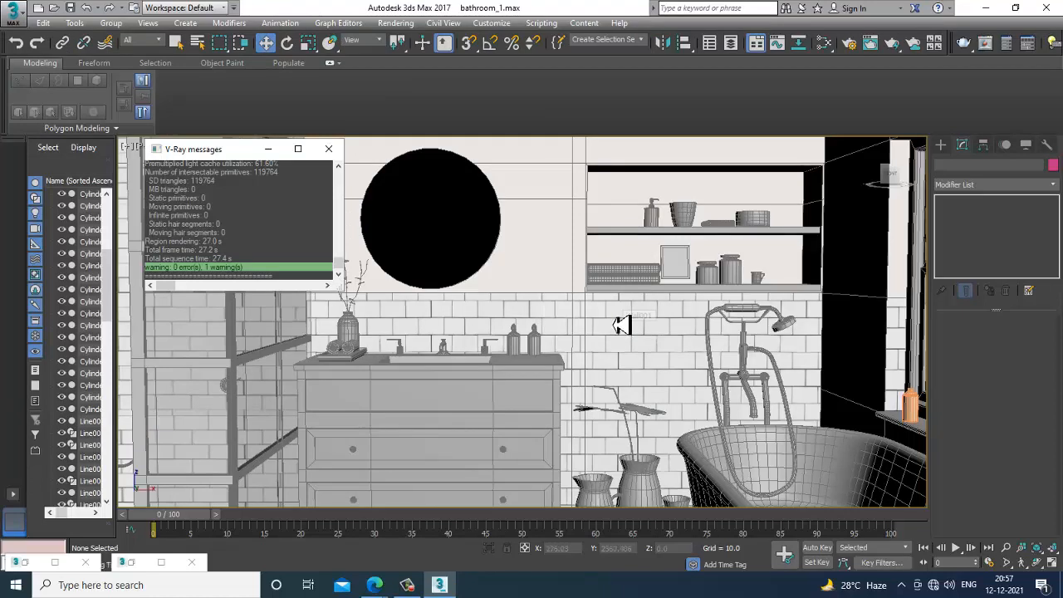
pyautogui.click(415, 584)
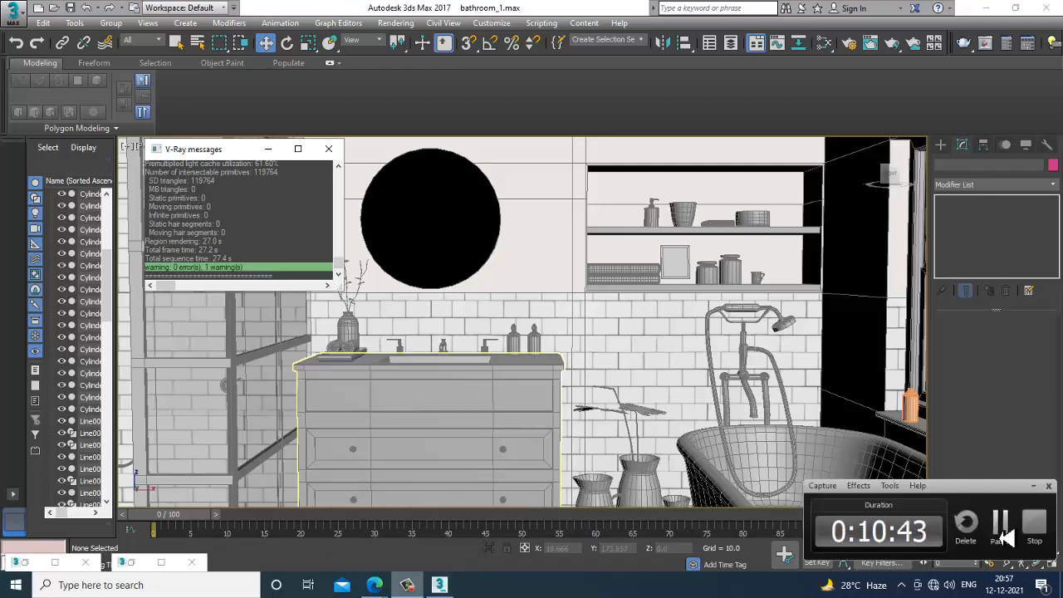
pyautogui.click(1002, 531)
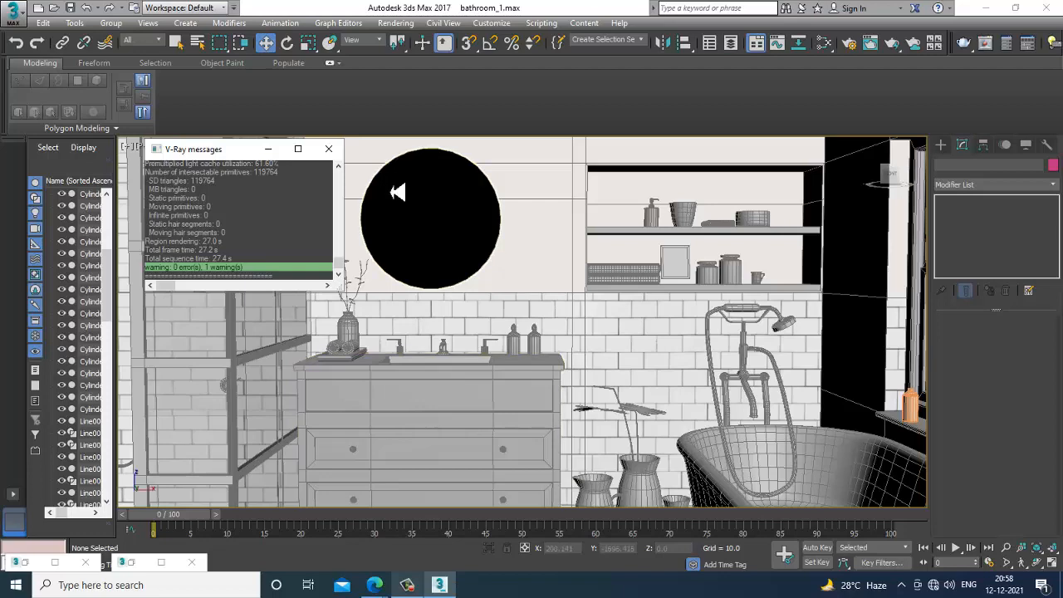
# Check the bathroom reference photo for the look of the floor jugs, and minimize it again.
pyautogui.scroll(-5, 475, 351)
pyautogui.scroll(2, 515, 349)
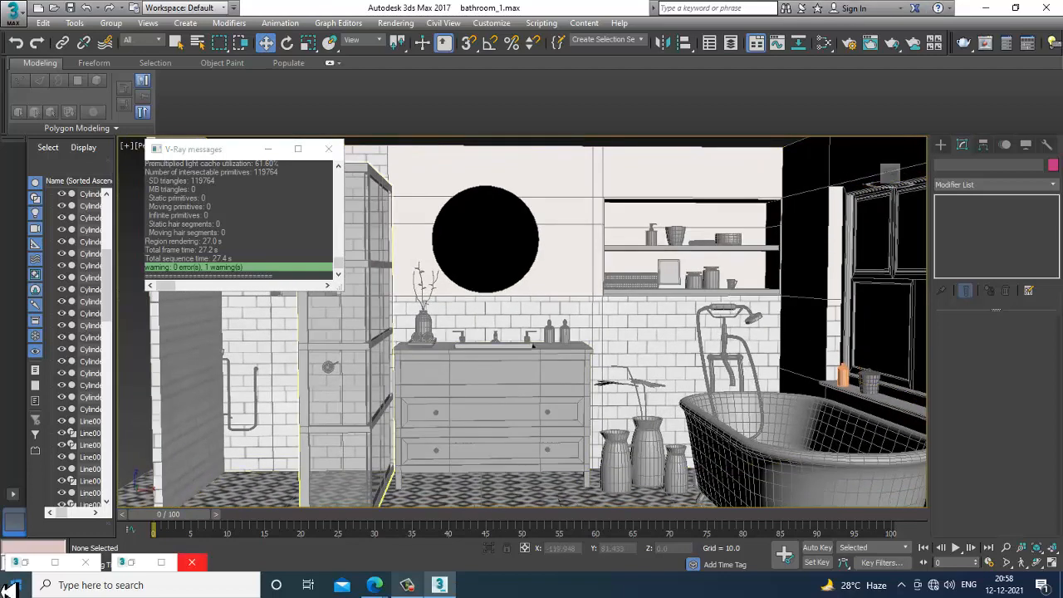
pyautogui.click(55, 562)
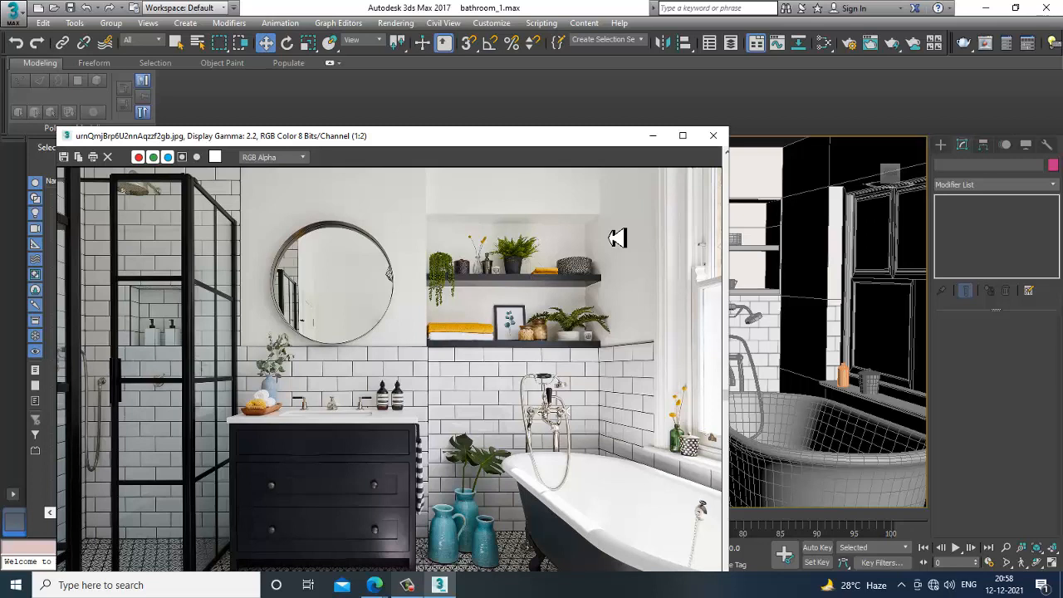
pyautogui.click(653, 138)
# Select every object in the scene and convert the whole selection to Editable Poly.
pyautogui.keyDown('alt'); pyautogui.moveTo(676, 363); pyautogui.dragTo(632, 359, button='middle'); pyautogui.keyUp('alt')
pyautogui.scroll(5, 633, 359)
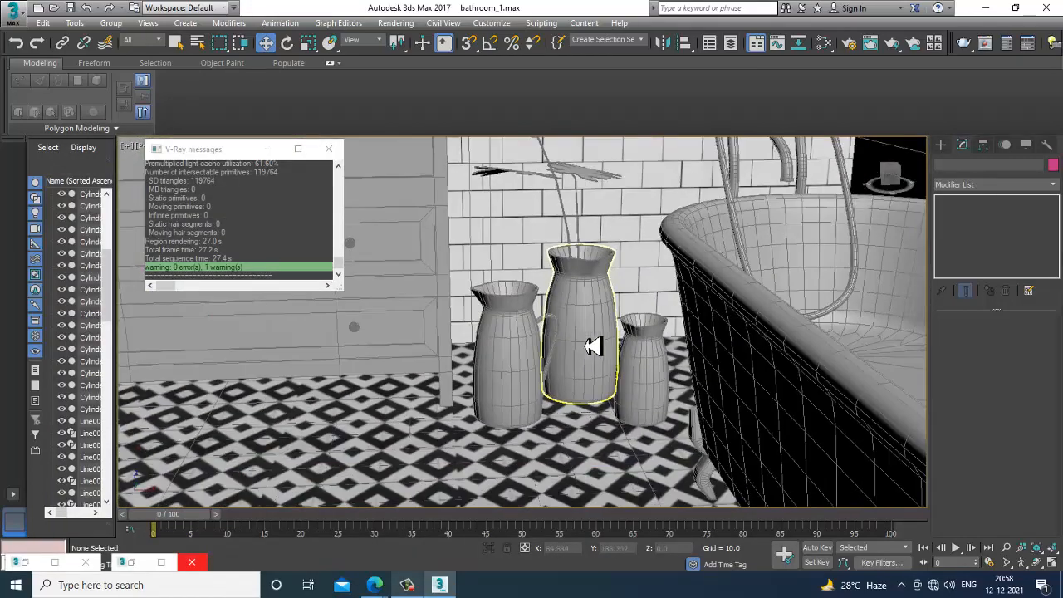
pyautogui.click(526, 379)
pyautogui.scroll(3, 538, 381)
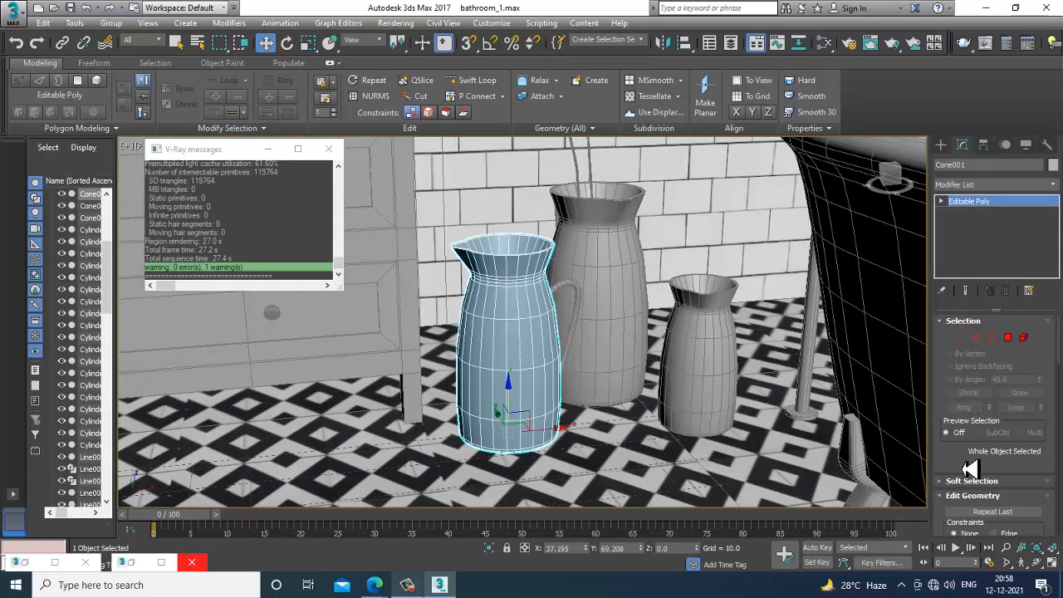
pyautogui.hotkey('ctrl', 'a')
pyautogui.rightClick(596, 247)
pyautogui.moveTo(681, 385)
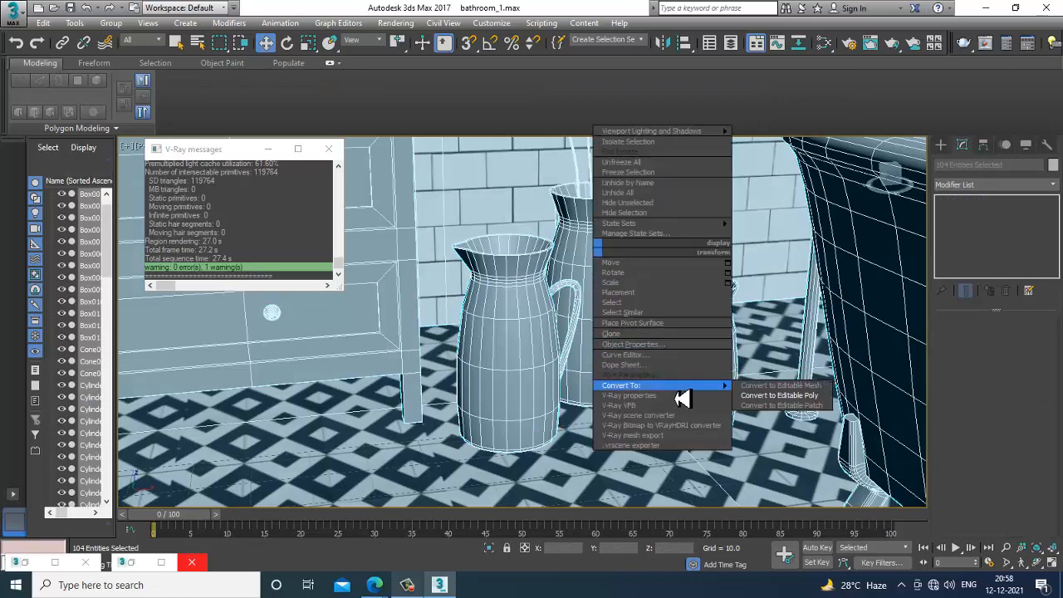
pyautogui.click(797, 396)
# Attach the separate handle to the spouted jug standing beside the vanity cabinet.
pyautogui.click(539, 334)
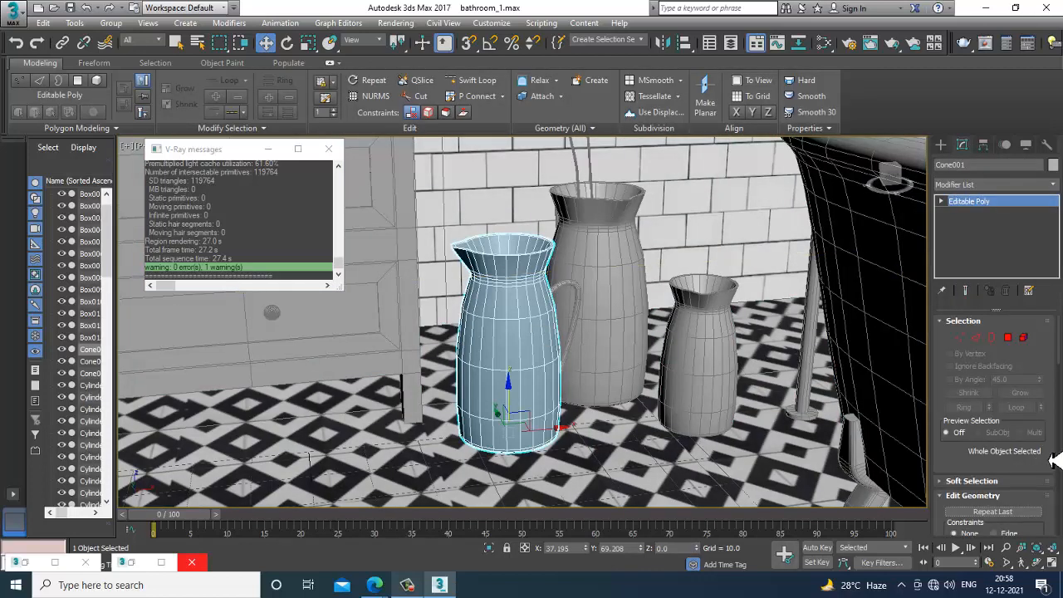
pyautogui.scroll(-5, 1053, 461)
pyautogui.click(961, 414)
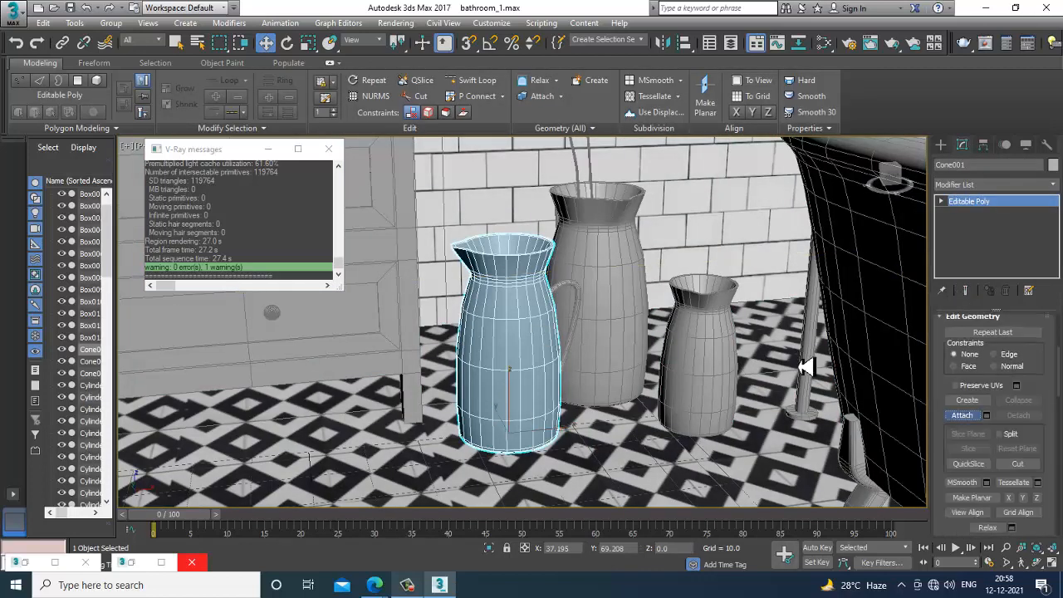
pyautogui.click(575, 293)
# Add a new VRayMtl below the existing materials in the Slate Material Editor and name it blue ceramic.
pyautogui.press('m')
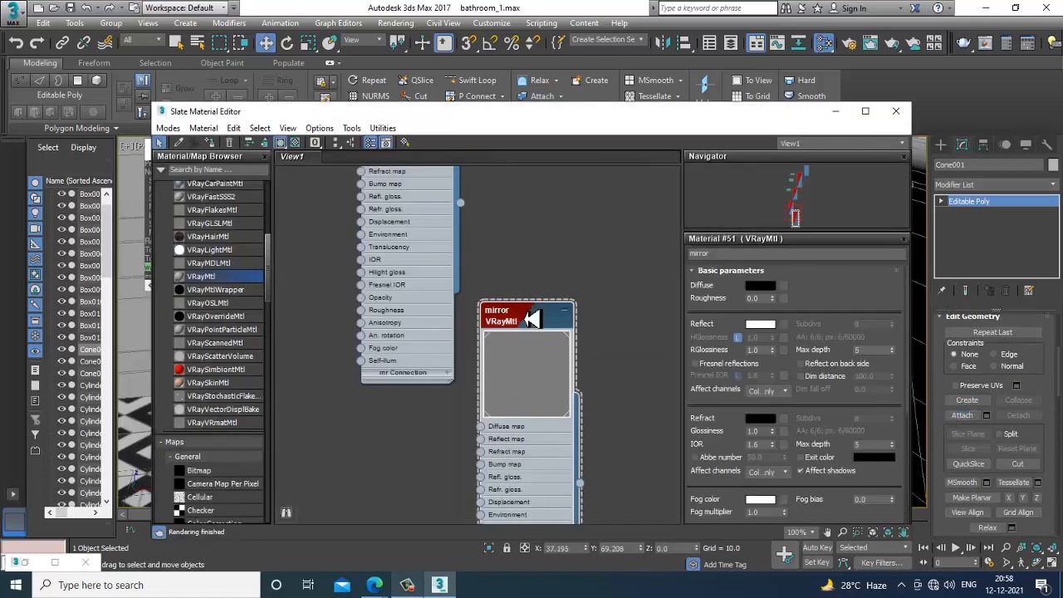
pyautogui.press('Delete')
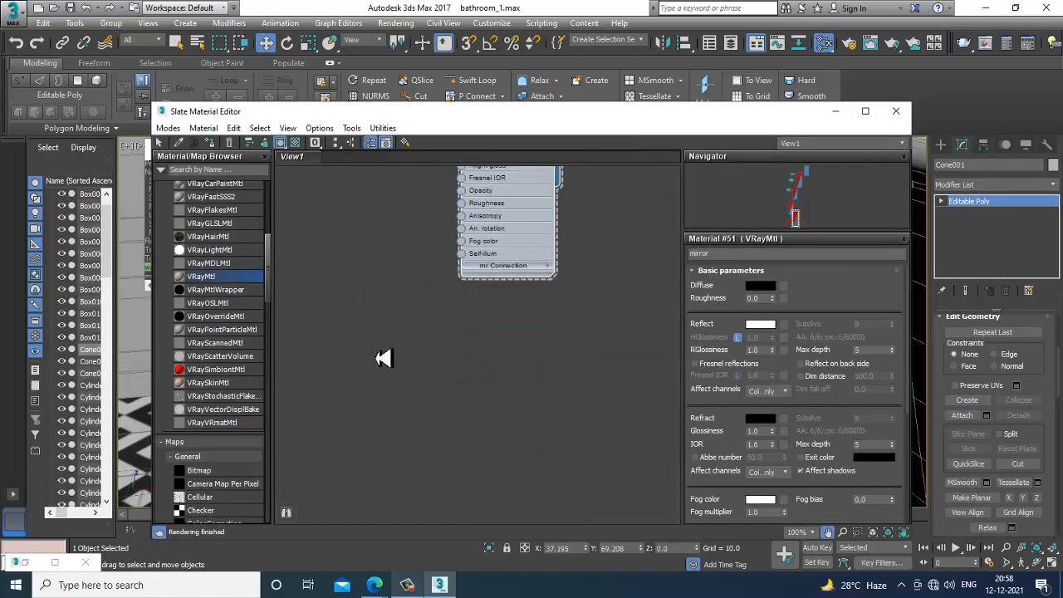
pyautogui.moveTo(407, 315); pyautogui.dragTo(407, 313)
pyautogui.doubleClick(403, 312)
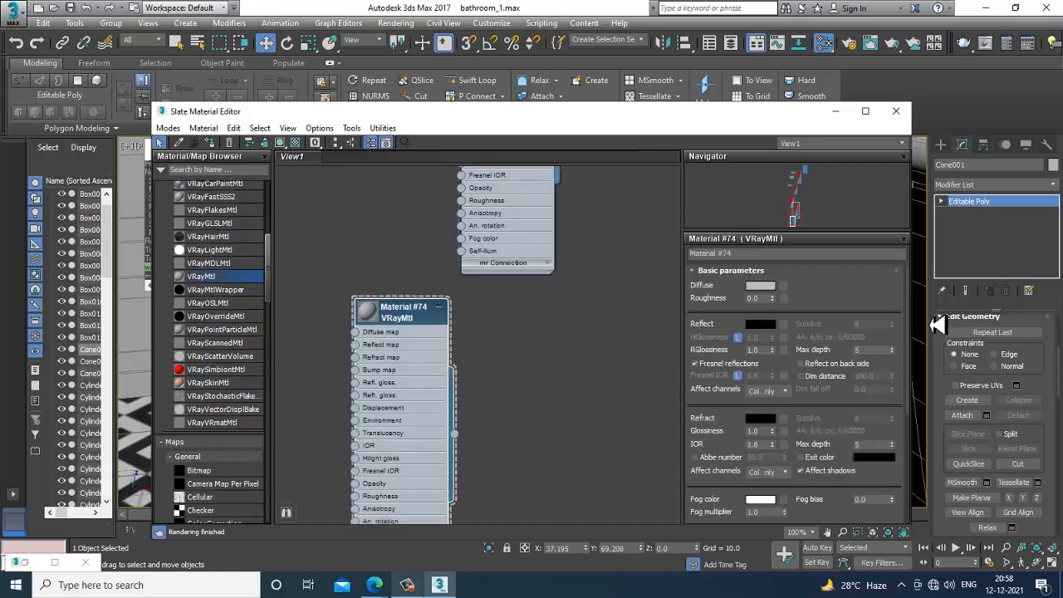
pyautogui.click(759, 253)
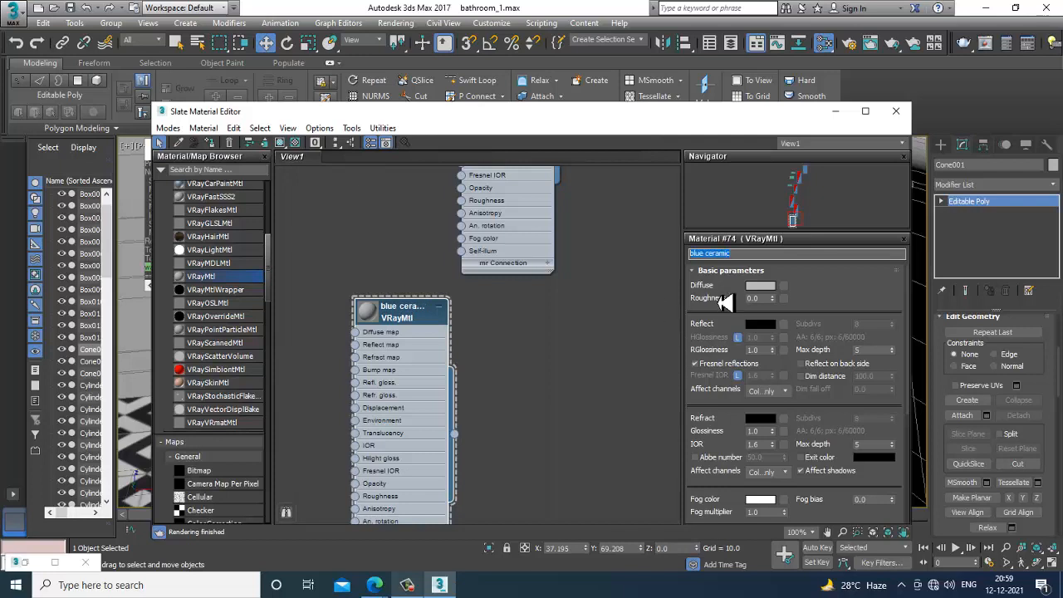
pyautogui.click(783, 285)
pyautogui.doubleClick(415, 147)
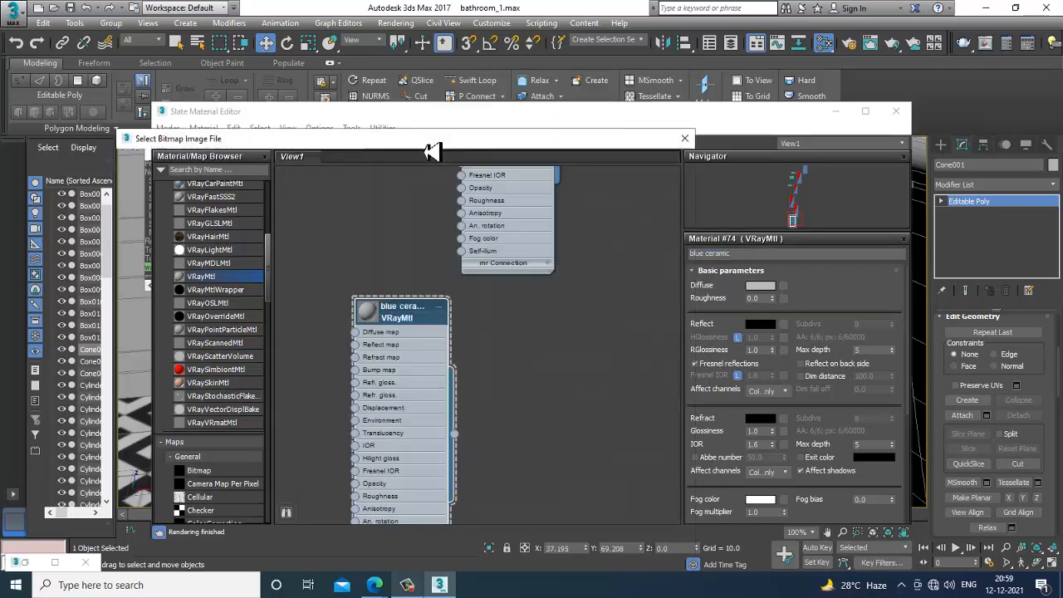
pyautogui.click(511, 253)
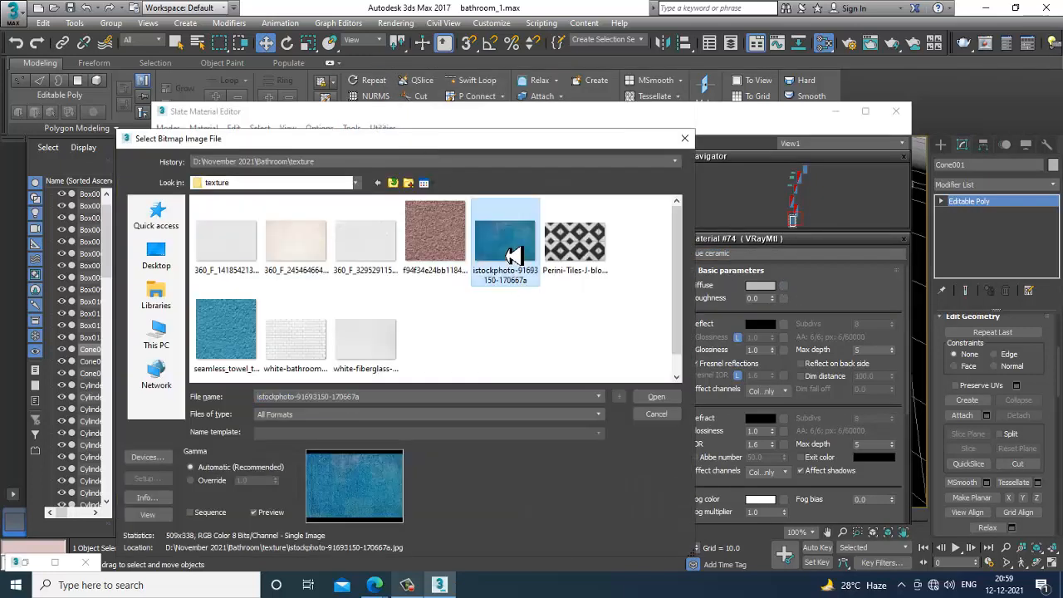
pyautogui.doubleClick(511, 254)
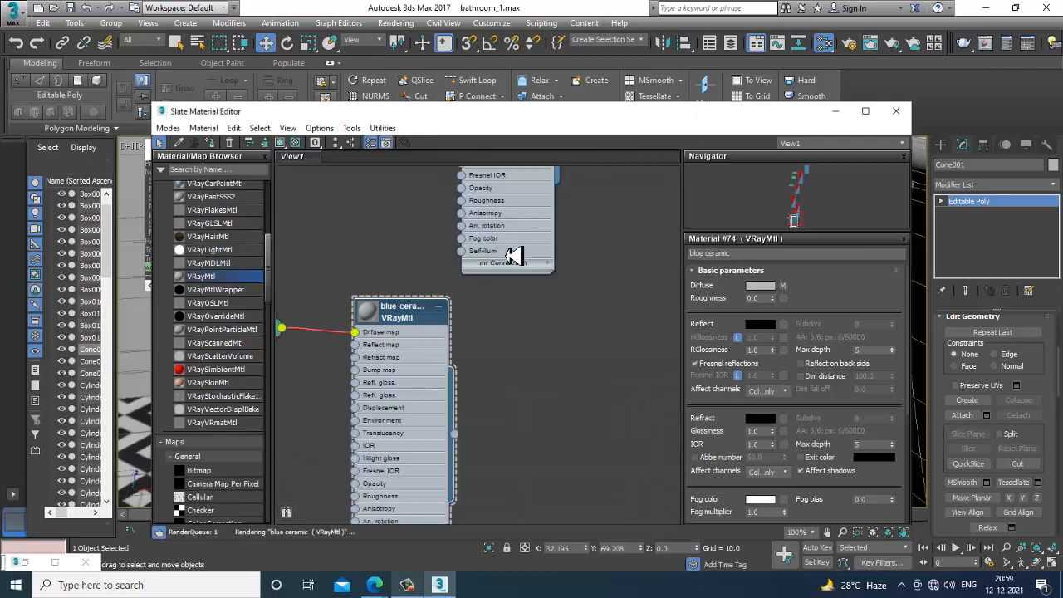
pyautogui.click(281, 143)
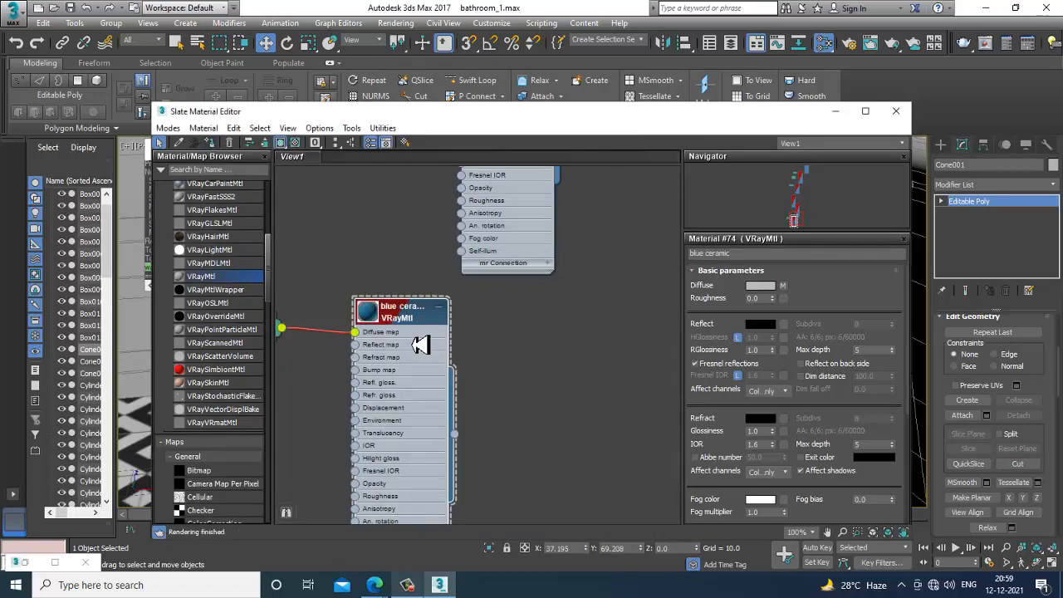
# Connect a Noise map to the blue ceramic's bump, with the material preview enlarged and the nodes spaced apart.
pyautogui.moveTo(399, 319); pyautogui.dragTo(516, 333)
pyautogui.moveTo(268, 295); pyautogui.dragTo(278, 362)
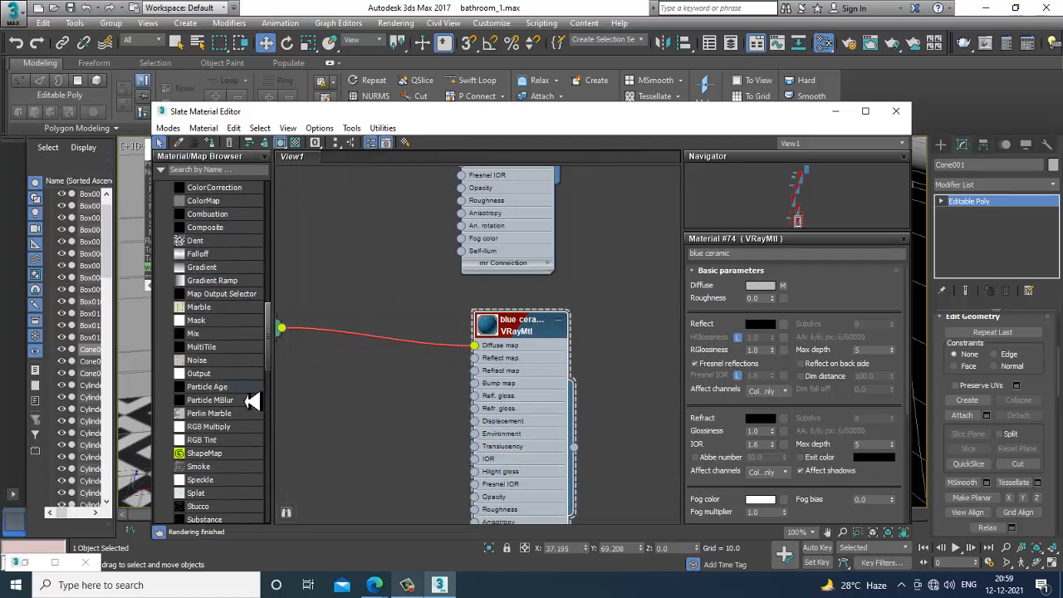
pyautogui.moveTo(215, 372); pyautogui.dragTo(485, 397)
pyautogui.doubleClick(487, 325)
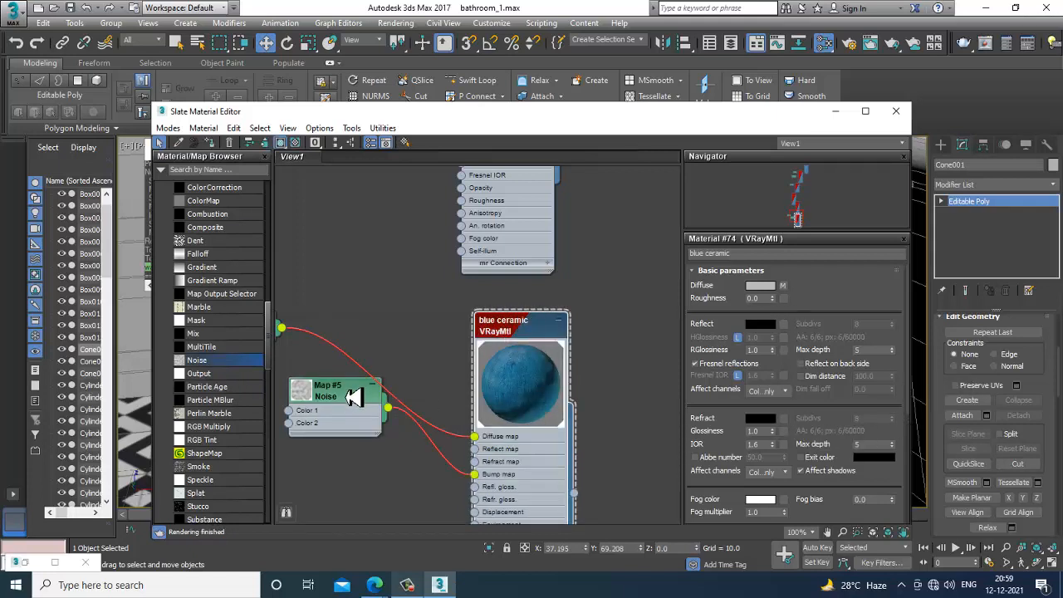
pyautogui.scroll(-5, 818, 357)
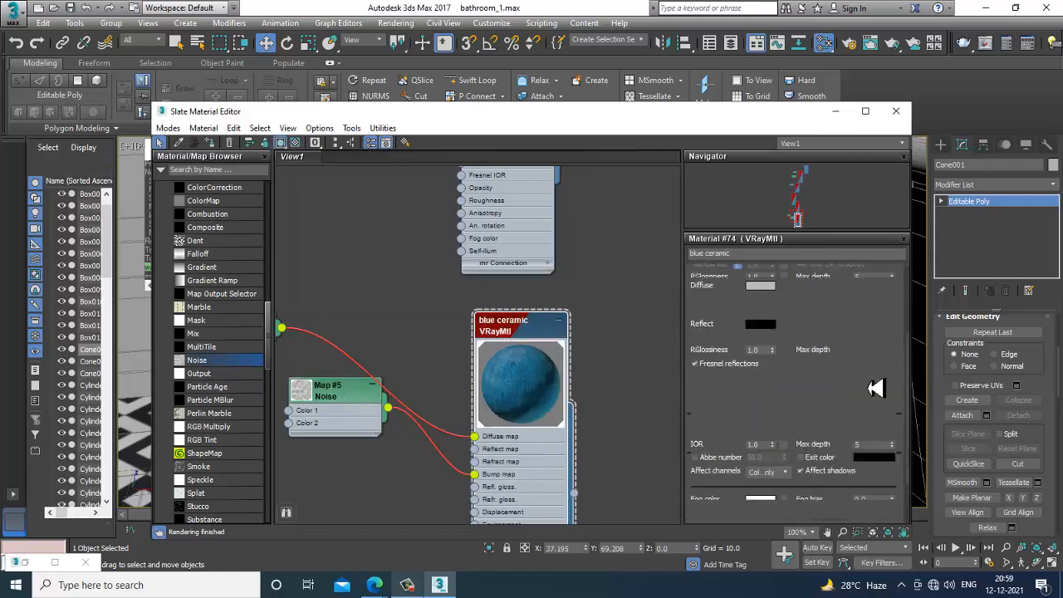
pyautogui.scroll(5, 873, 387)
pyautogui.moveTo(344, 401); pyautogui.dragTo(355, 466)
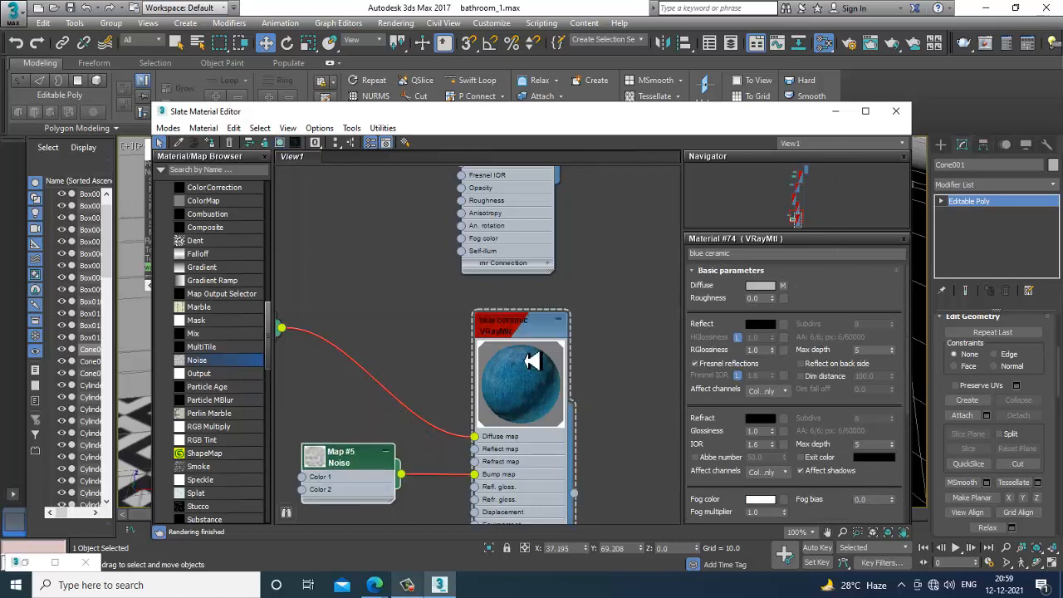
# Set the size of the Noise bump map to 0.1.
pyautogui.click(538, 325)
pyautogui.doubleClick(366, 457)
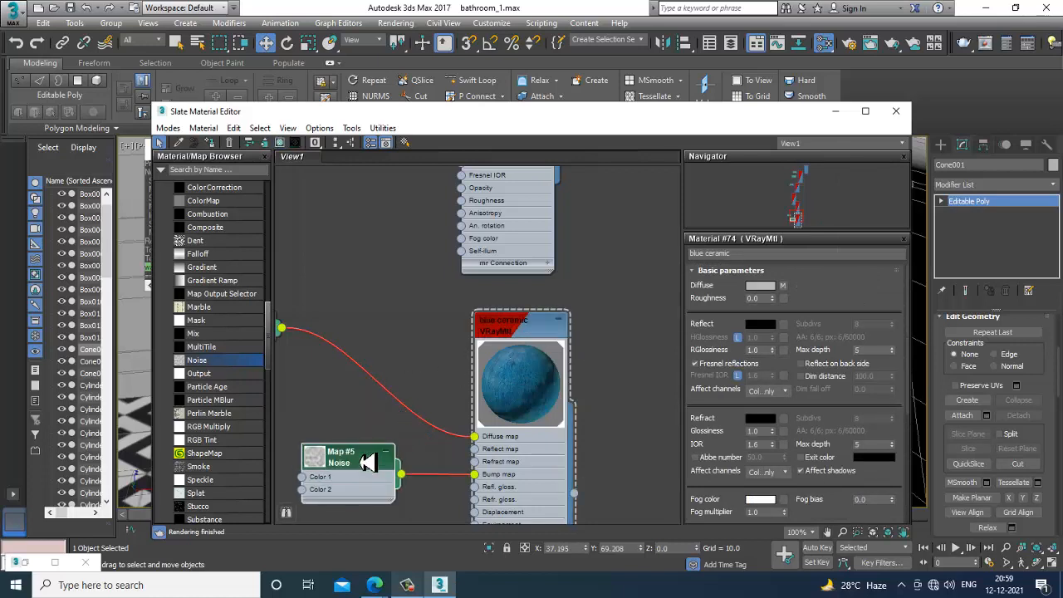
pyautogui.click(719, 438)
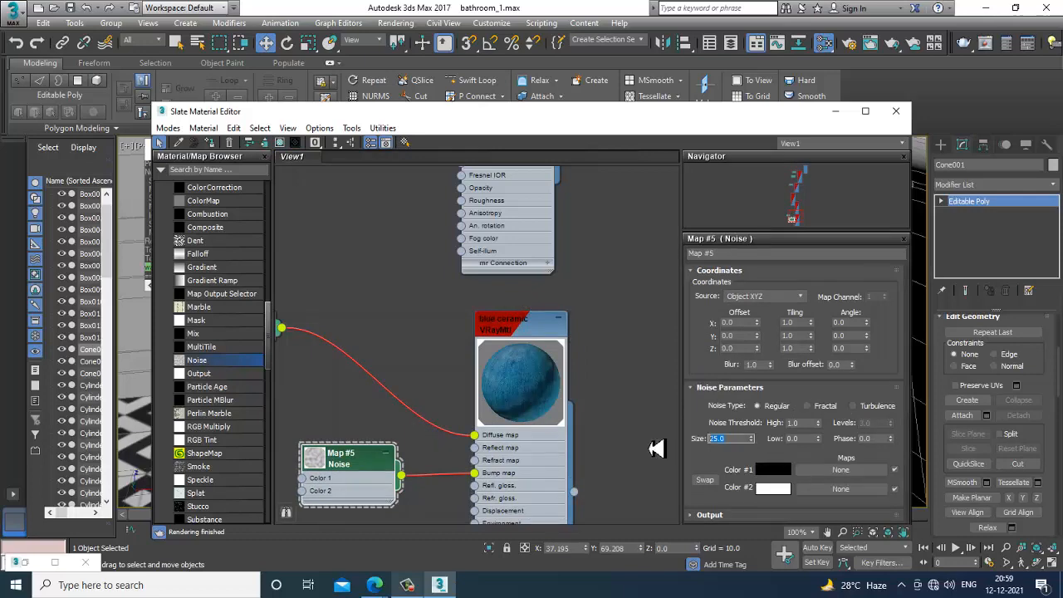
pyautogui.write('0.1')
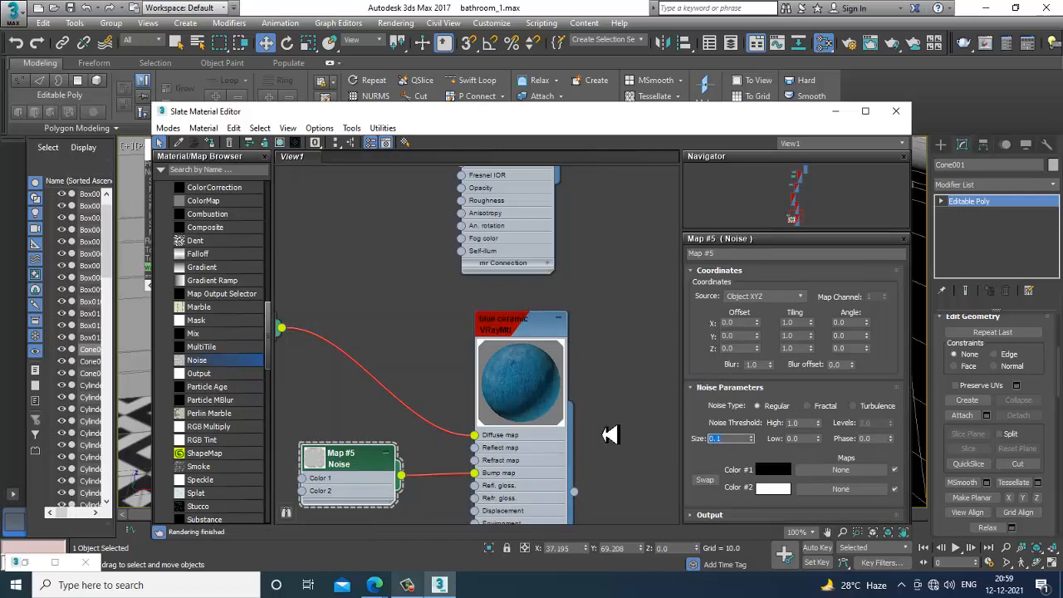
# Move the material editor clear of the jug, turn off blue ceramic's viewport display, and open the material's parameters.
pyautogui.moveTo(733, 116); pyautogui.dragTo(793, 301)
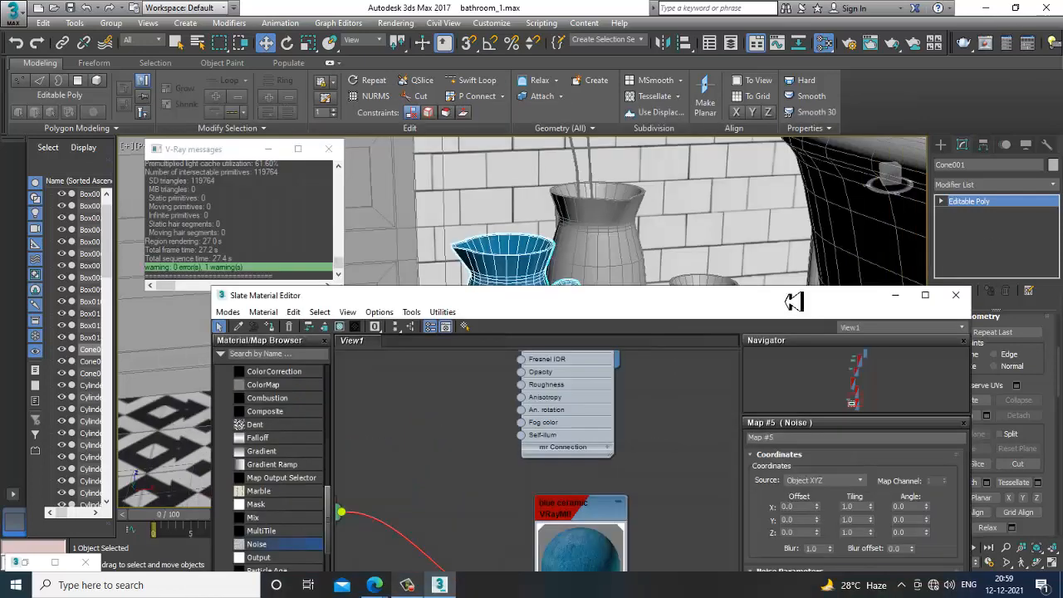
pyautogui.click(340, 326)
pyautogui.doubleClick(598, 520)
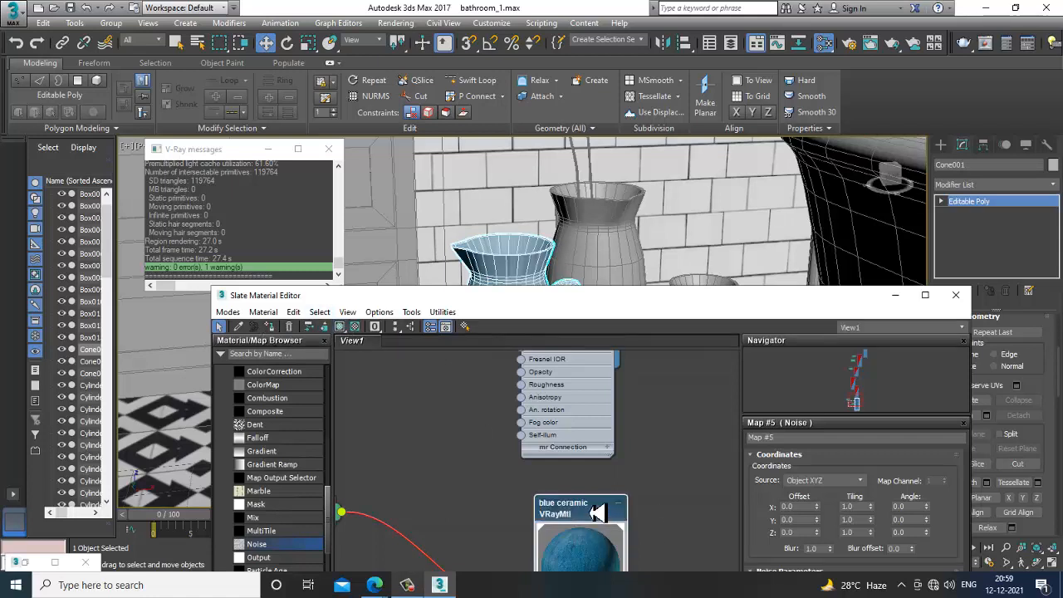
# Show the blue ceramic map shaded in the viewport, minimize the material editor, and add a UVW Map modifier to the jug.
pyautogui.click(341, 327)
pyautogui.click(895, 295)
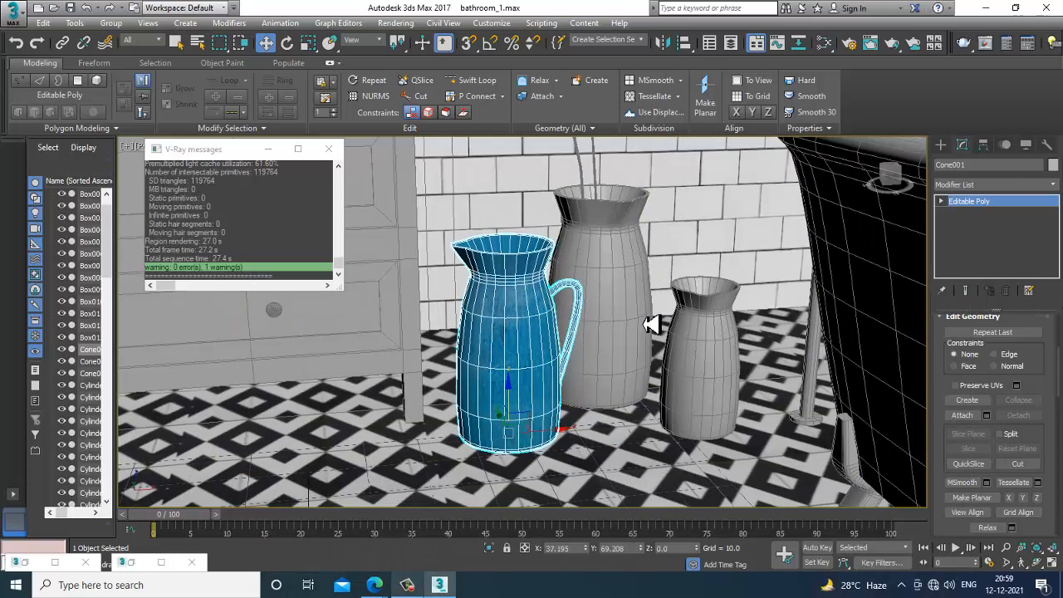
pyautogui.click(987, 186)
pyautogui.press('u')
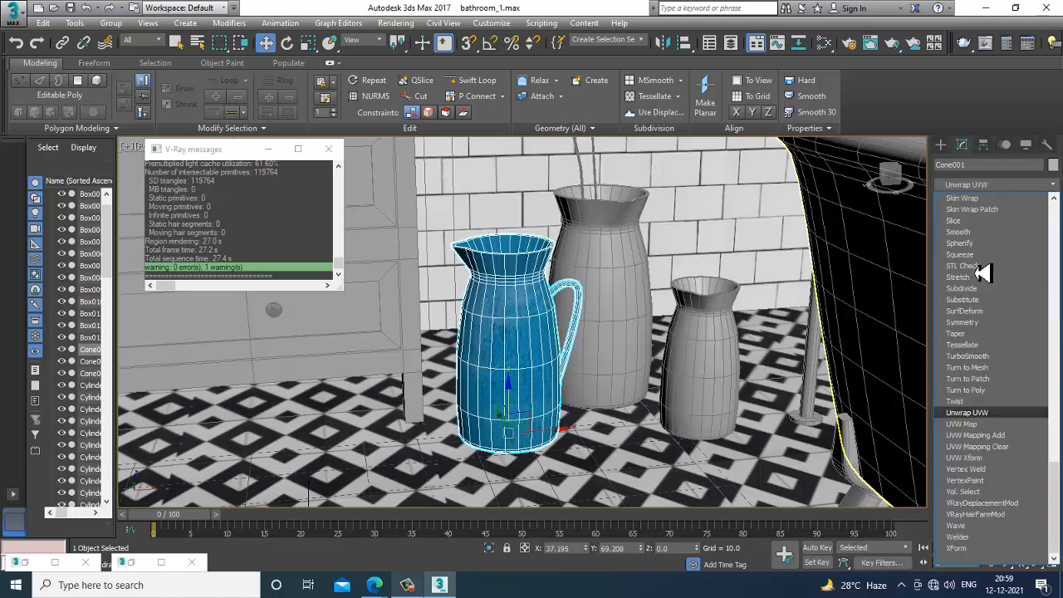
pyautogui.click(989, 424)
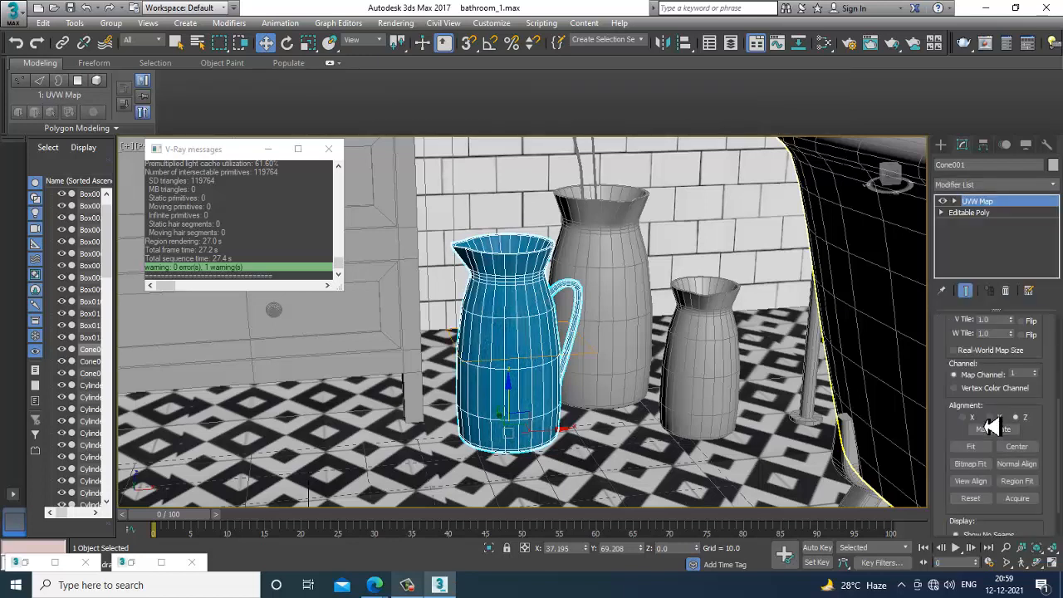
# Set the jug's UVW mapping to Cylindrical and fit the mapping gizmo to the jug.
pyautogui.scroll(3, 956, 357)
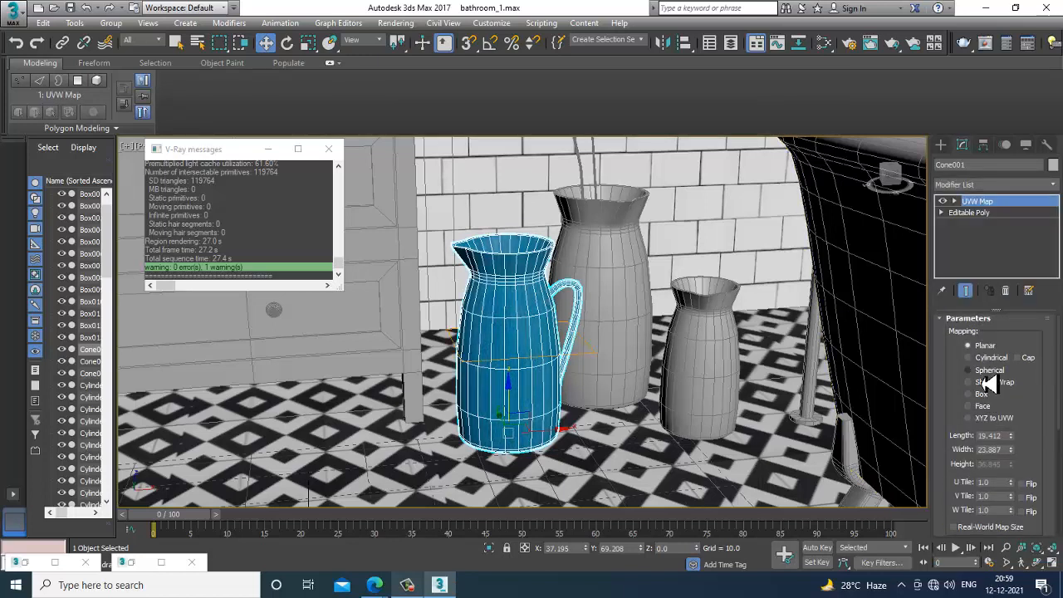
pyautogui.click(991, 358)
pyautogui.scroll(5, 702, 337)
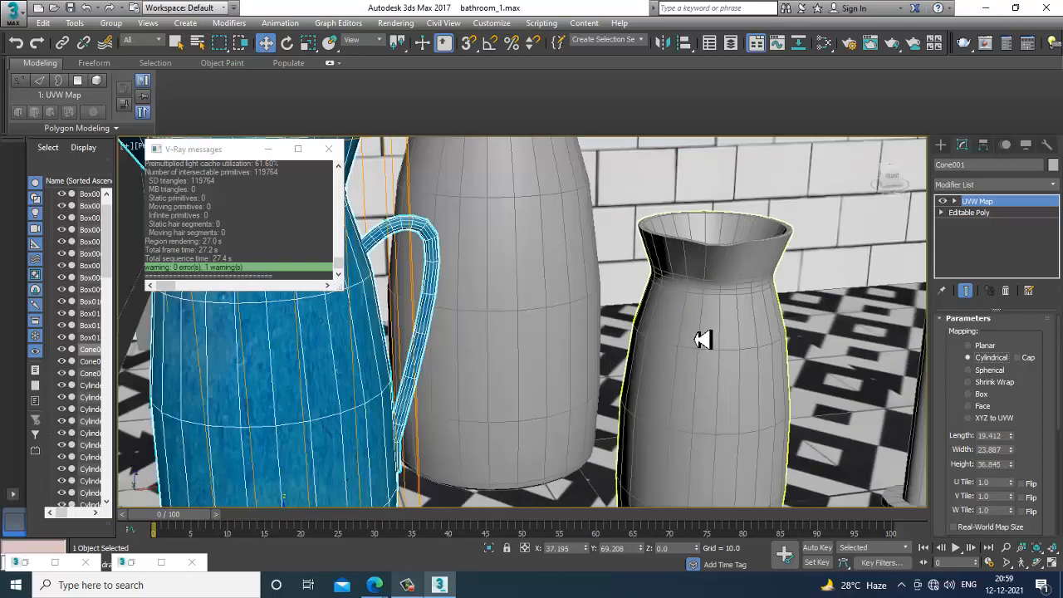
pyautogui.scroll(-3, 786, 371)
pyautogui.keyDown('alt'); pyautogui.moveTo(786, 372); pyautogui.dragTo(774, 376, button='middle'); pyautogui.keyUp('alt')
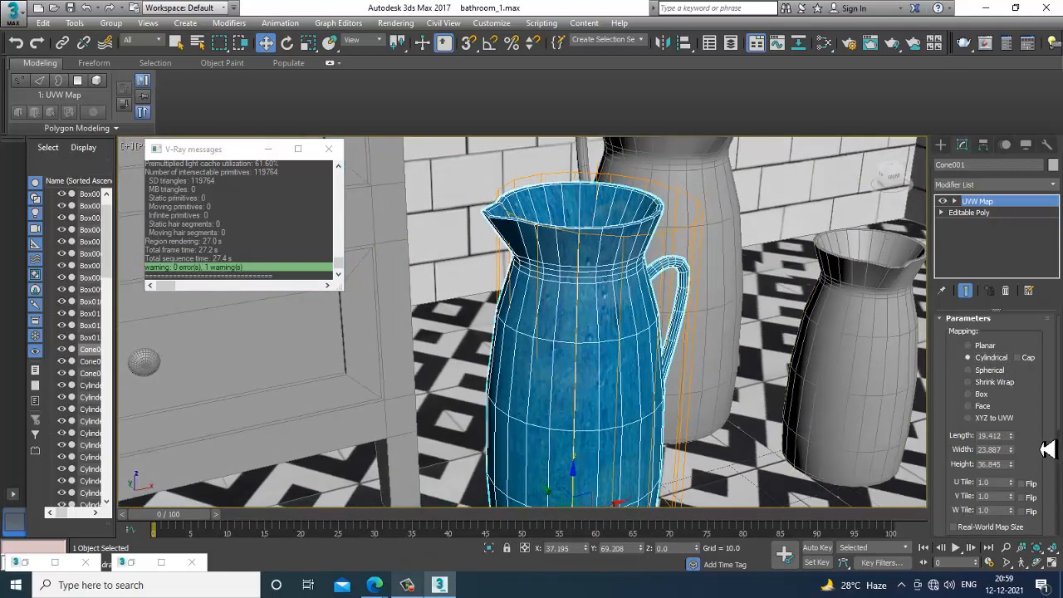
pyautogui.moveTo(1047, 448); pyautogui.dragTo(1057, 254)
pyautogui.click(972, 428)
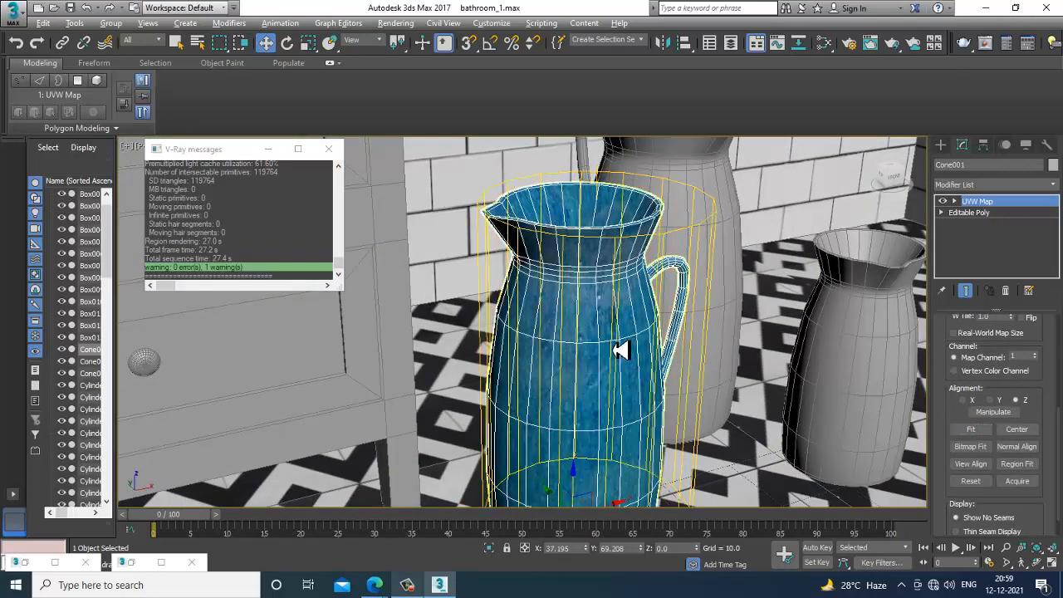
# Collapse the mapped jug to an Editable Poly and turn off the edged-faces display in the viewport.
pyautogui.keyDown('alt'); pyautogui.moveTo(614, 349); pyautogui.dragTo(623, 324, button='middle'); pyautogui.keyUp('alt')
pyautogui.rightClick(577, 261)
pyautogui.click(727, 397)
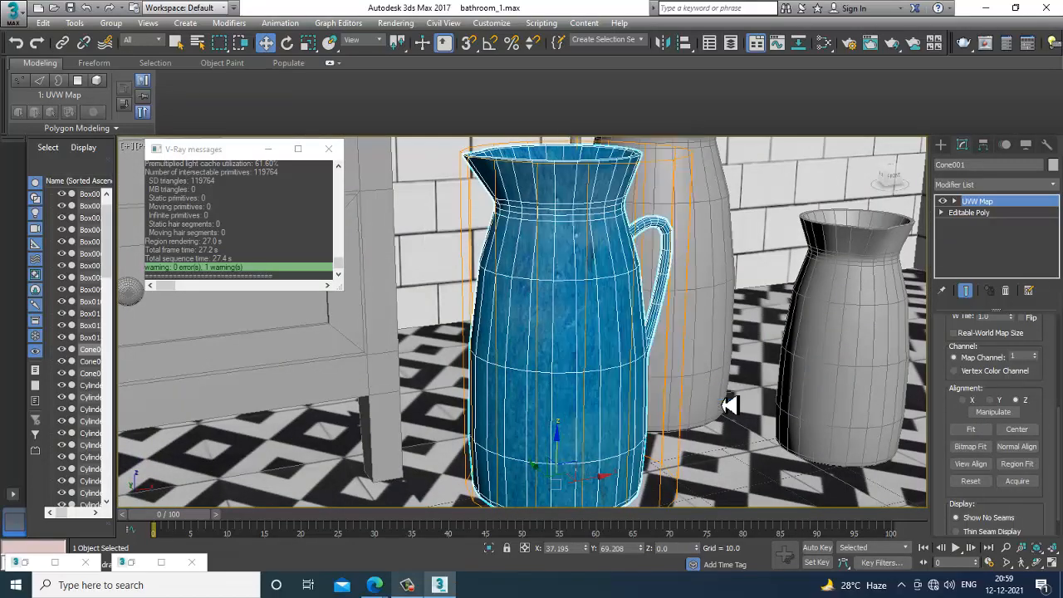
pyautogui.scroll(-6, 581, 320)
pyautogui.keyDown('alt'); pyautogui.moveTo(592, 324); pyautogui.dragTo(621, 314, button='middle'); pyautogui.keyUp('alt')
pyautogui.press('F4')
pyautogui.scroll(5, 606, 315)
# Set the blue ceramic material's reflection color to a grey of 87, and minimize the material editor.
pyautogui.press('m')
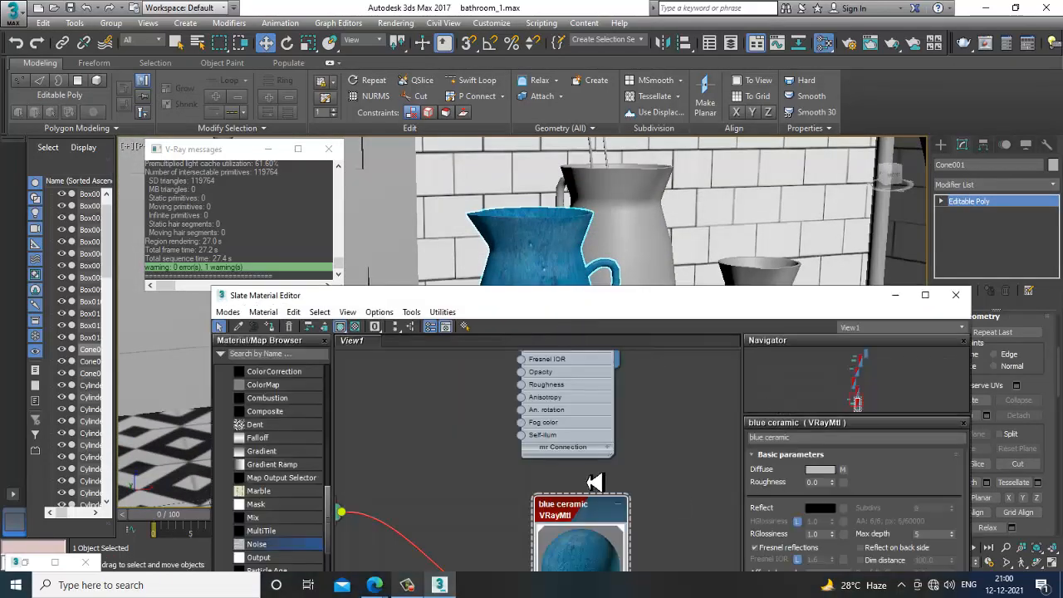
pyautogui.moveTo(588, 482); pyautogui.dragTo(582, 358, button='middle')
pyautogui.click(819, 508)
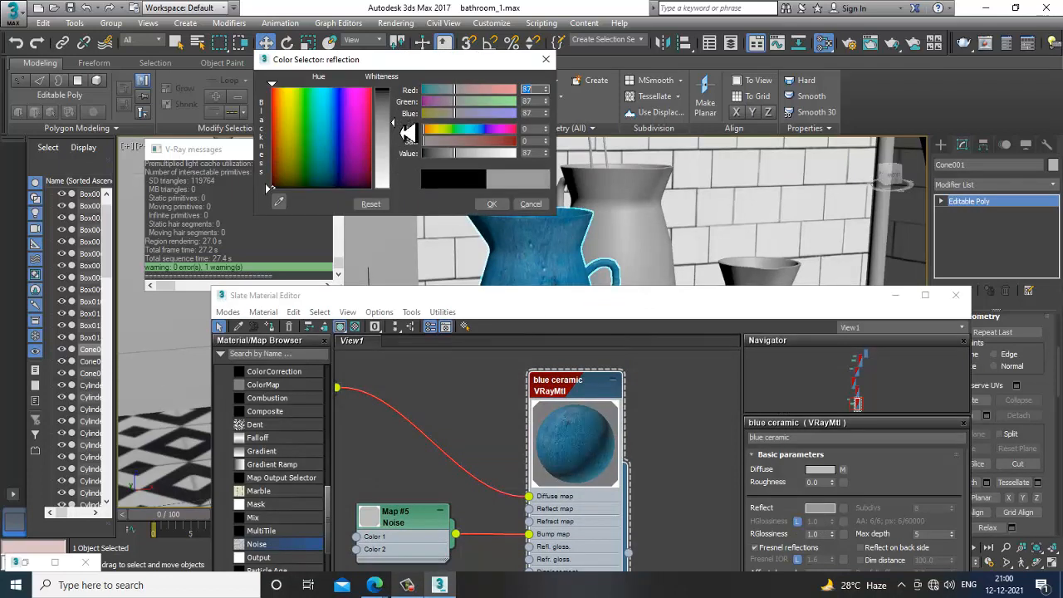
pyautogui.click(492, 205)
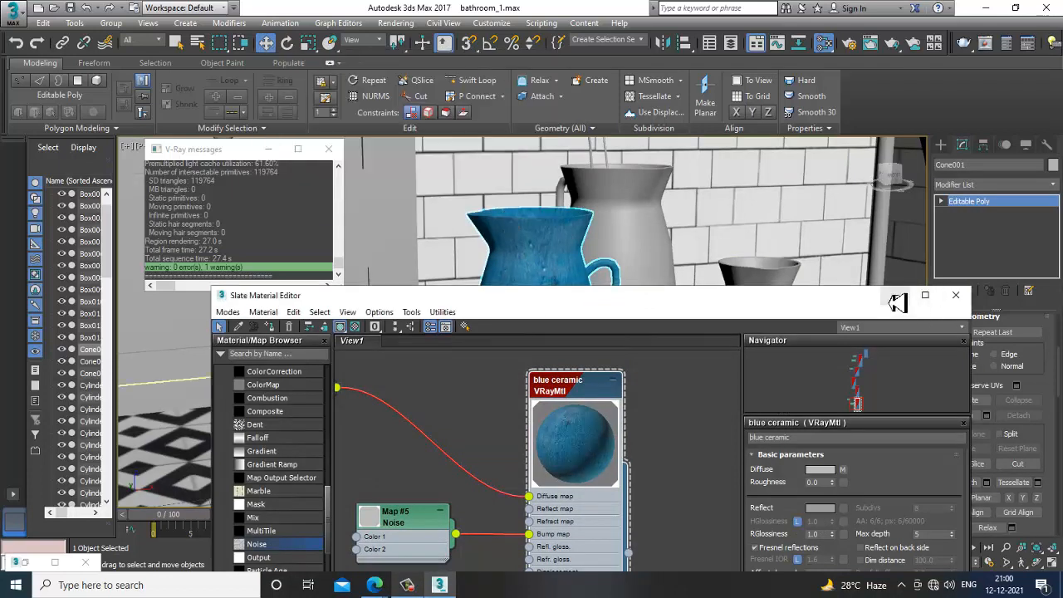
pyautogui.click(897, 299)
# Examine the blue ceramic jug up close and within the whole bathroom scene.
pyautogui.scroll(-5, 647, 328)
pyautogui.scroll(4, 700, 356)
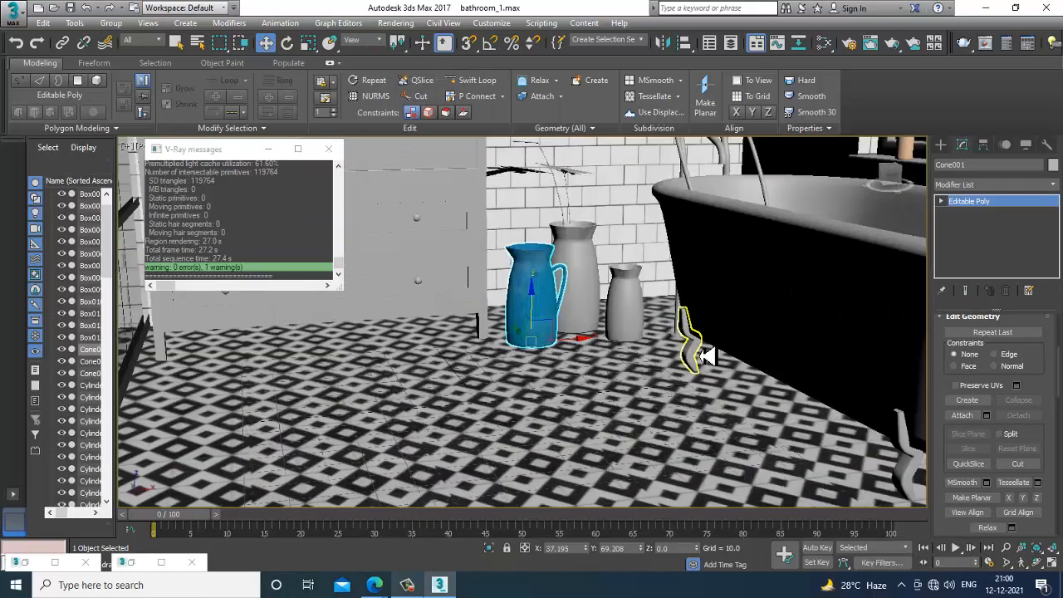
pyautogui.scroll(-3, 647, 357)
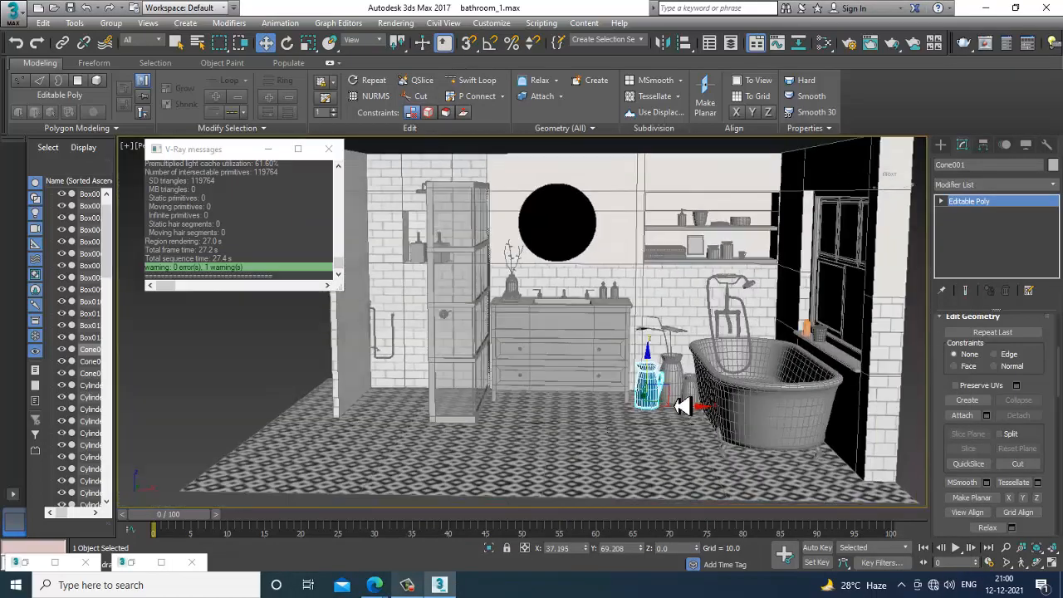
pyautogui.scroll(2, 686, 357)
pyautogui.scroll(-1, 686, 357)
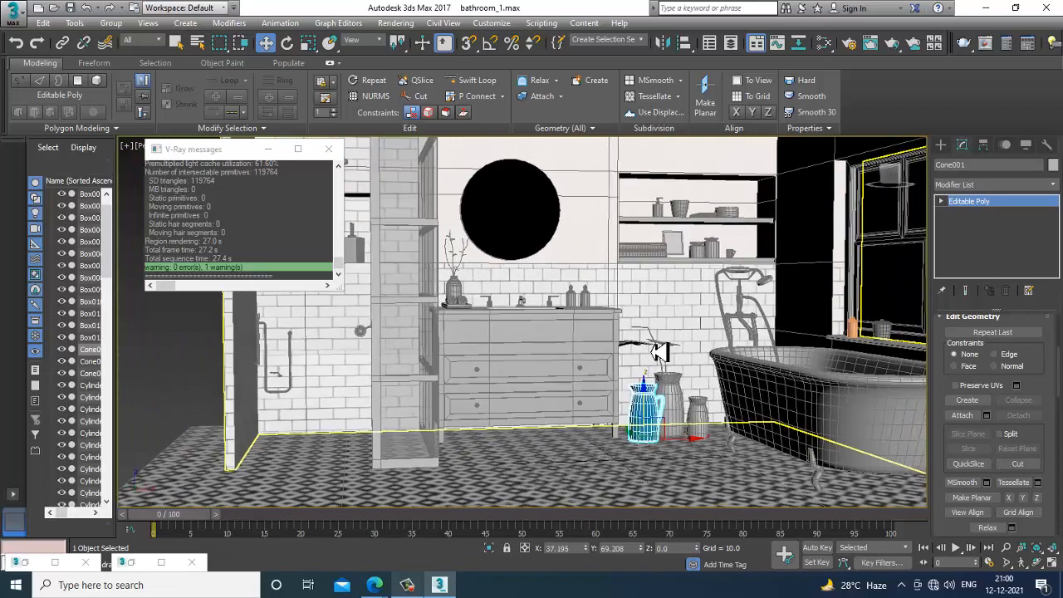
pyautogui.scroll(4, 693, 371)
pyautogui.scroll(6, 664, 390)
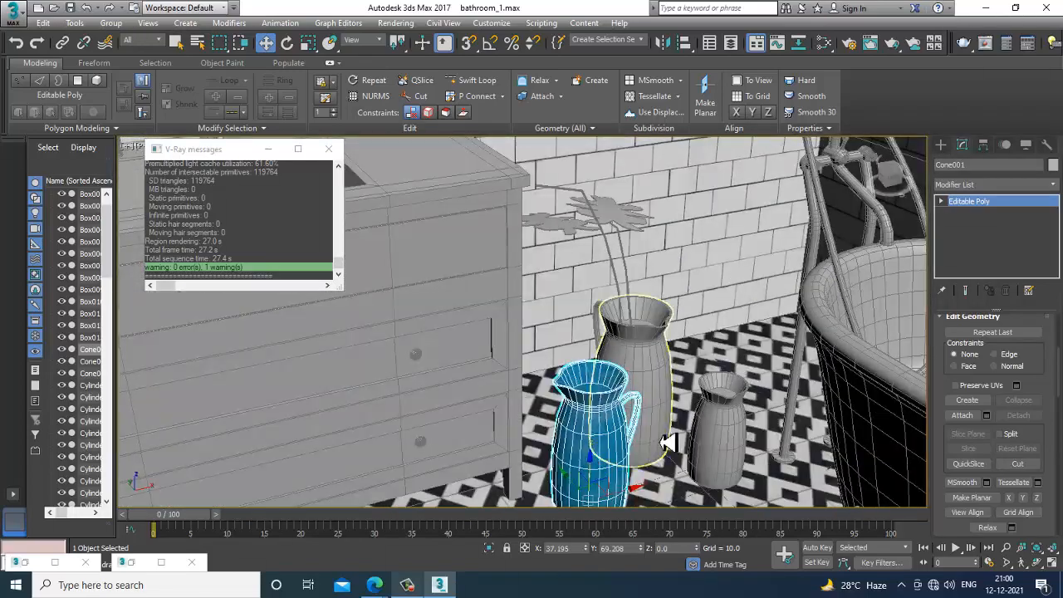
pyautogui.scroll(-2, 598, 391)
pyautogui.scroll(-8, 598, 391)
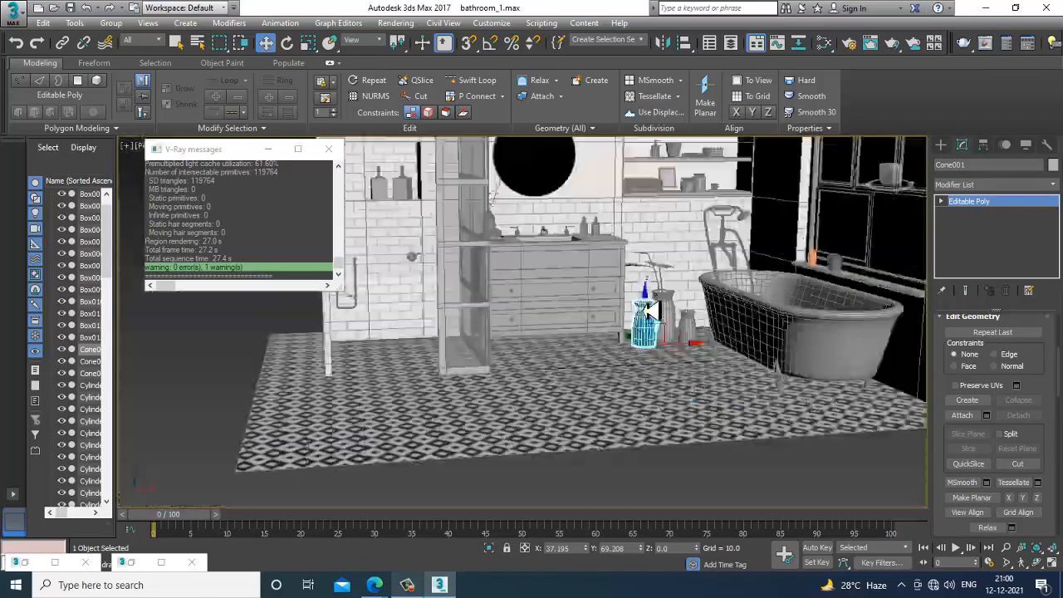
pyautogui.scroll(3, 655, 357)
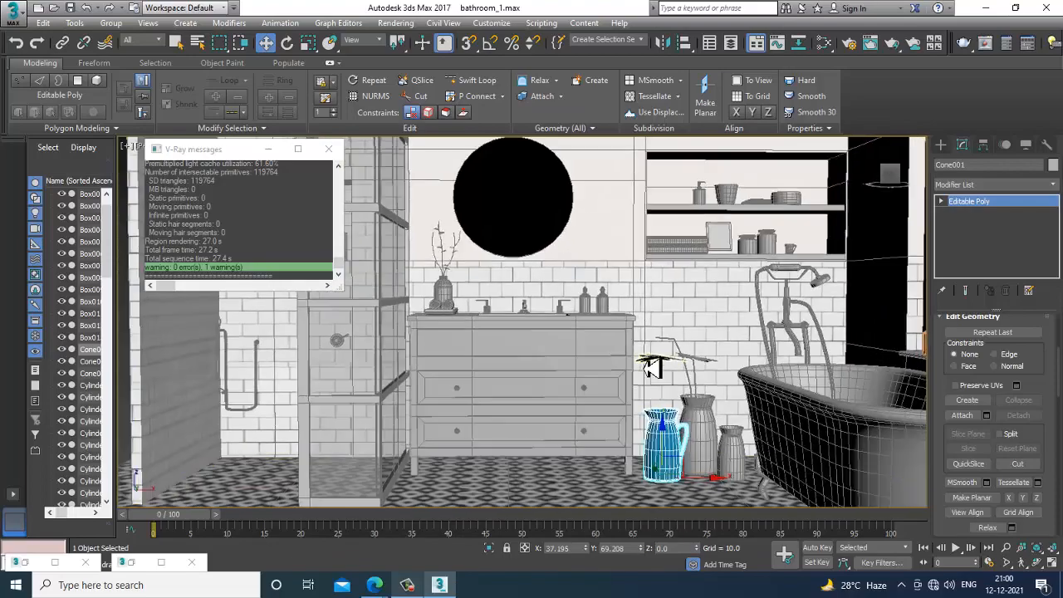
pyautogui.keyDown('alt'); pyautogui.moveTo(681, 365); pyautogui.dragTo(747, 372, button='middle'); pyautogui.keyUp('alt')
# Select all objects in the scene, give them one grey object color, and clear the selection.
pyautogui.hotkey('ctrl', 'a')
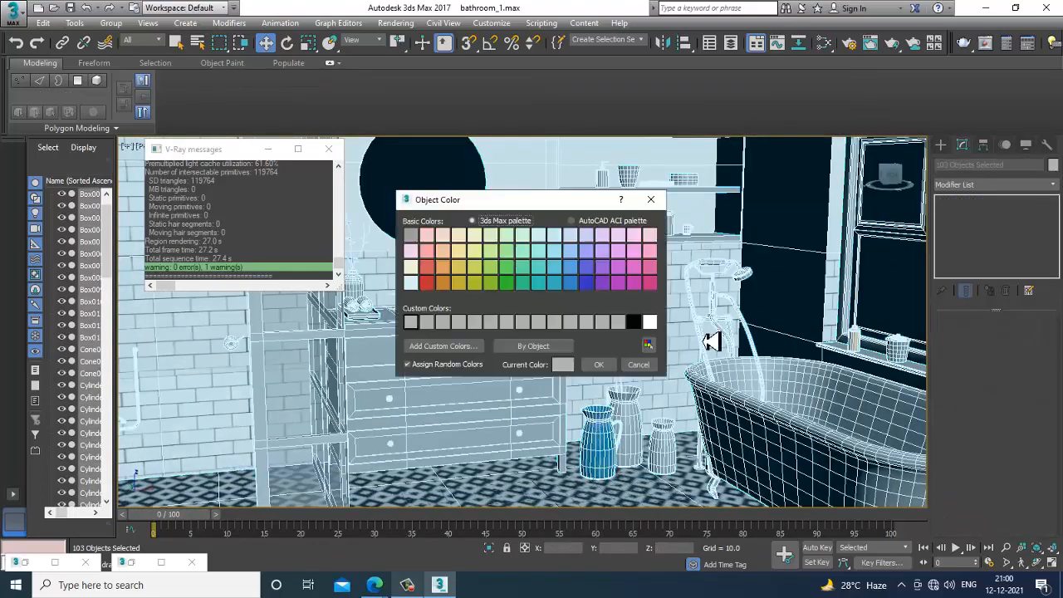
pyautogui.scroll(-5, 650, 373)
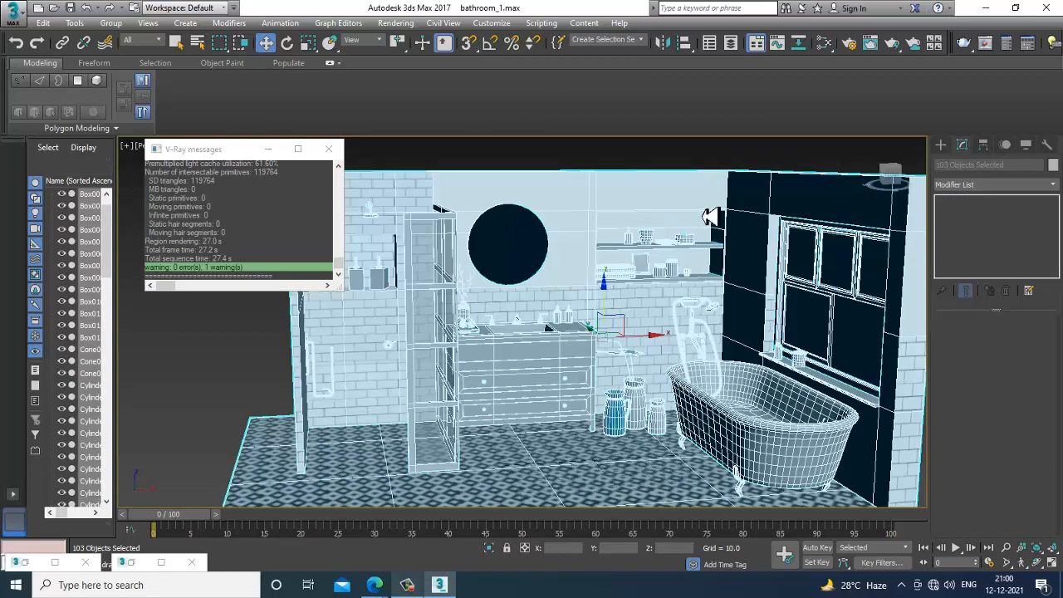
pyautogui.hotkey('ctrl', 'd')
pyautogui.scroll(5, 701, 307)
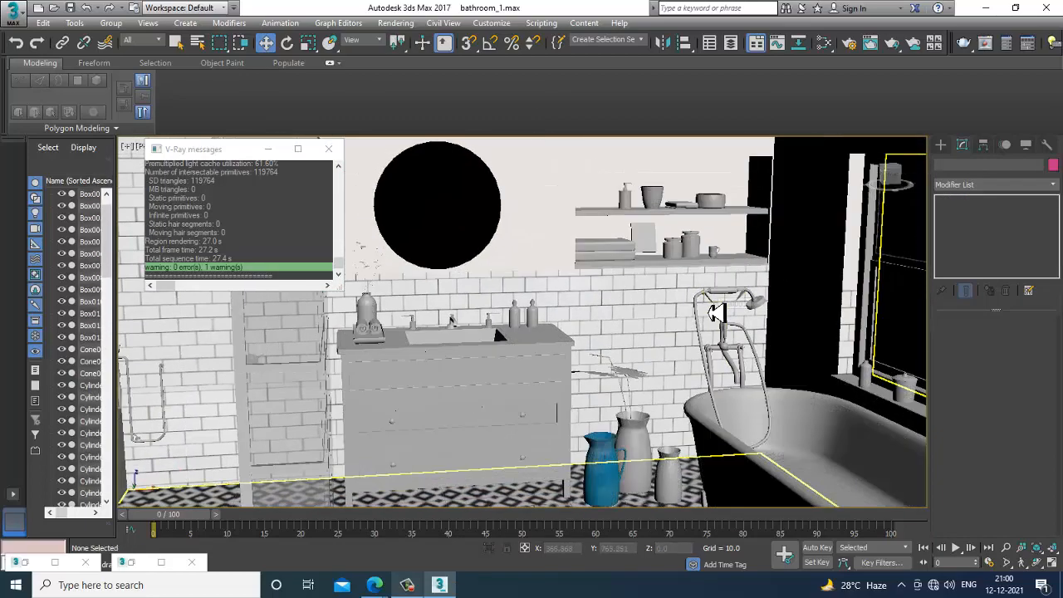
# Start a V-Ray render of a close perspective view of the round wall mirror.
pyautogui.keyDown('alt'); pyautogui.moveTo(702, 307); pyautogui.dragTo(696, 356, button='middle'); pyautogui.keyUp('alt')
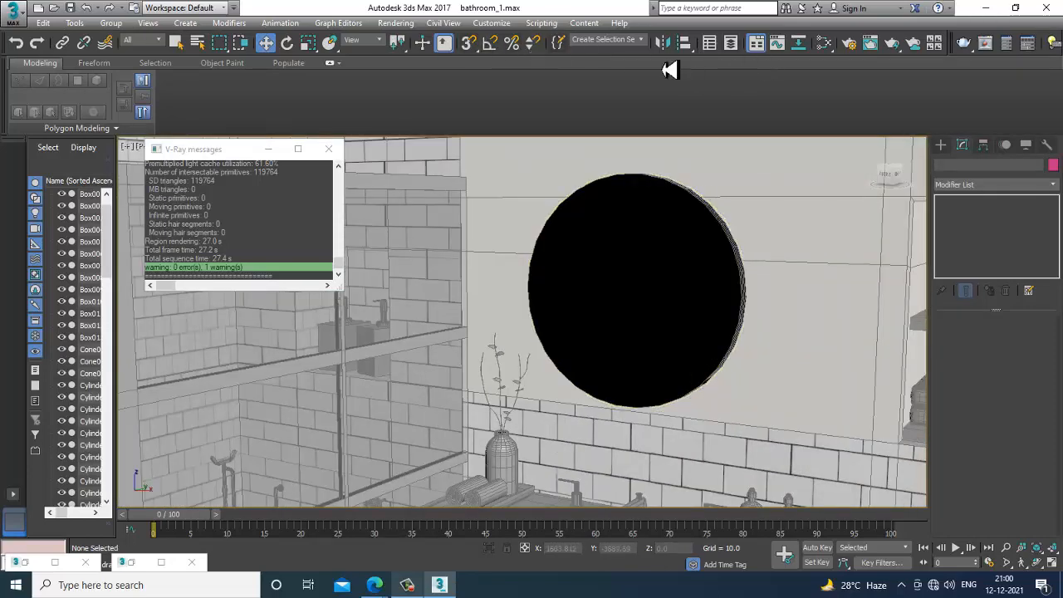
pyautogui.hotkey('shift', 'q')
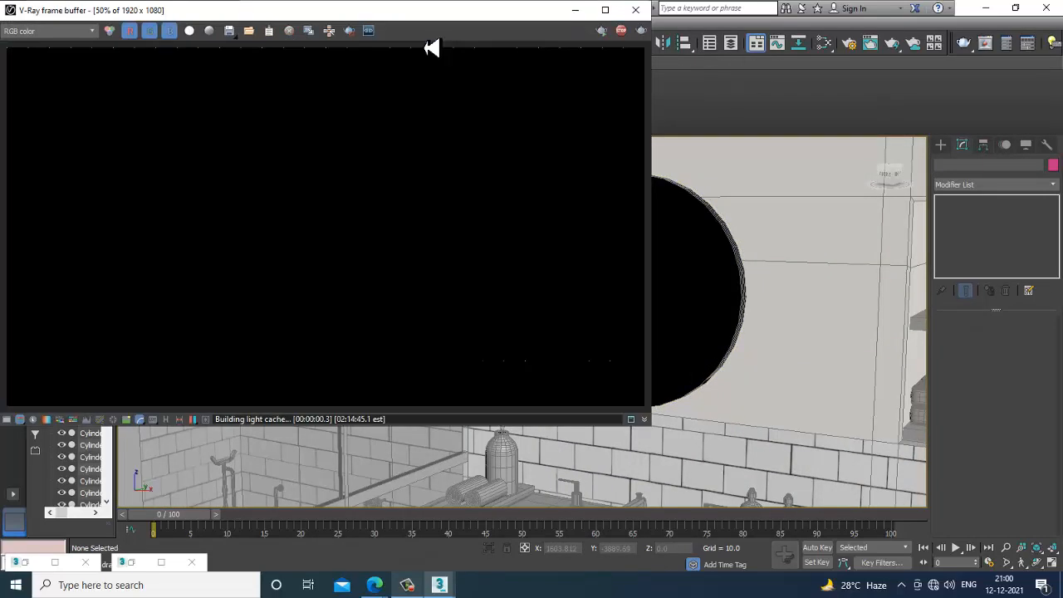